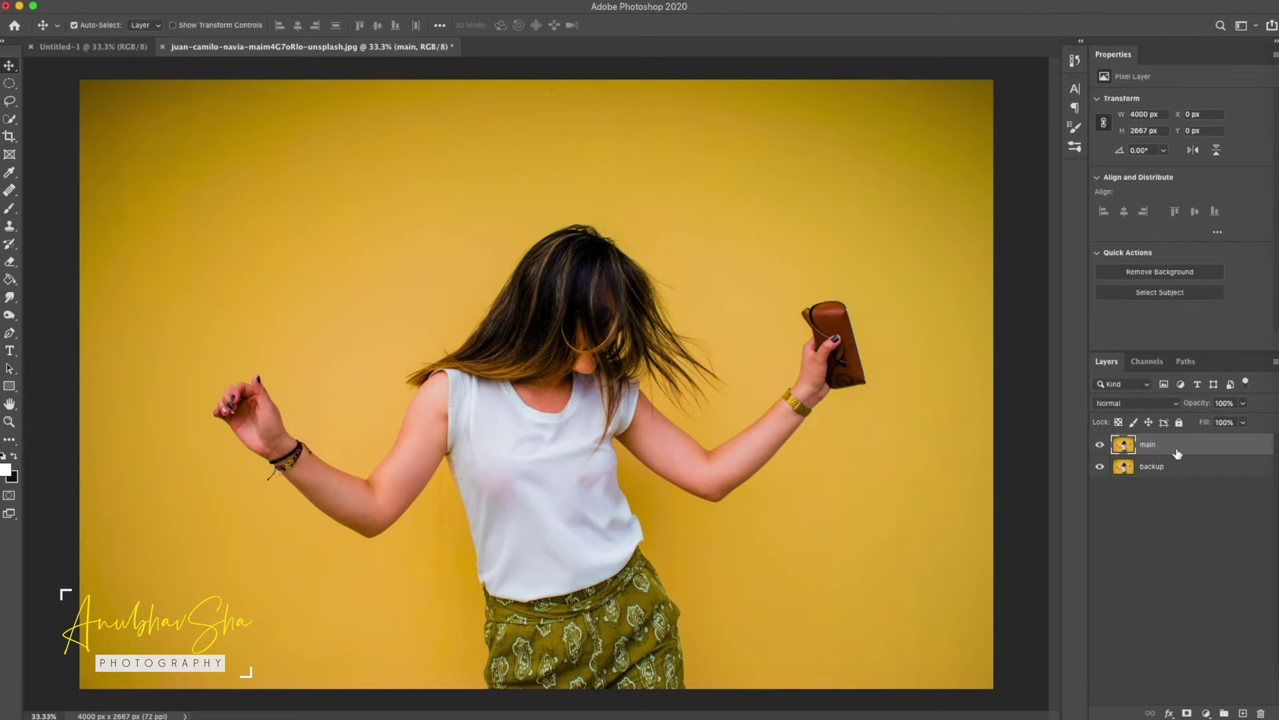
# Duplicate the main layer and rename the copy "liquify"
pyautogui.press('super+j')
pyautogui.doubleClick(1157, 445)
pyautogui.write('liquify')
pyautogui.press('Return')
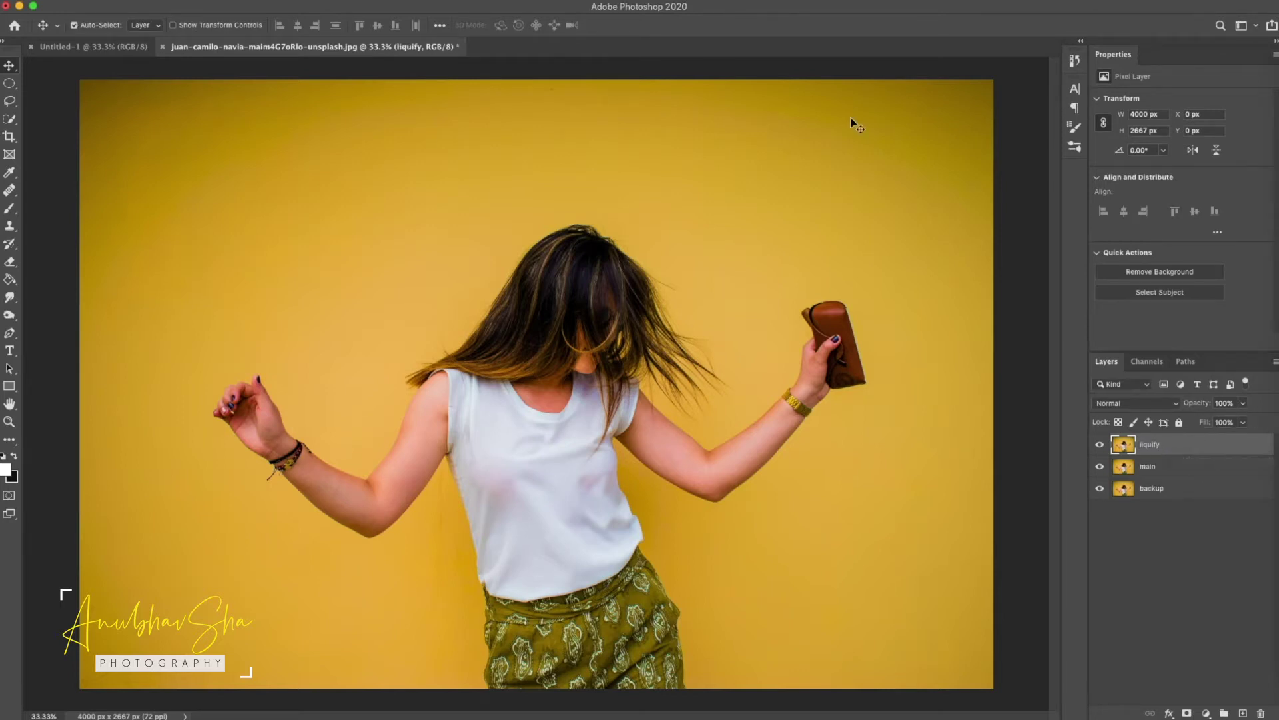
# Start the Liquify filter on the liquify layer and smear the woman's empty hand and wrist outward with a size 500 warp brush
pyautogui.click(316, 1)
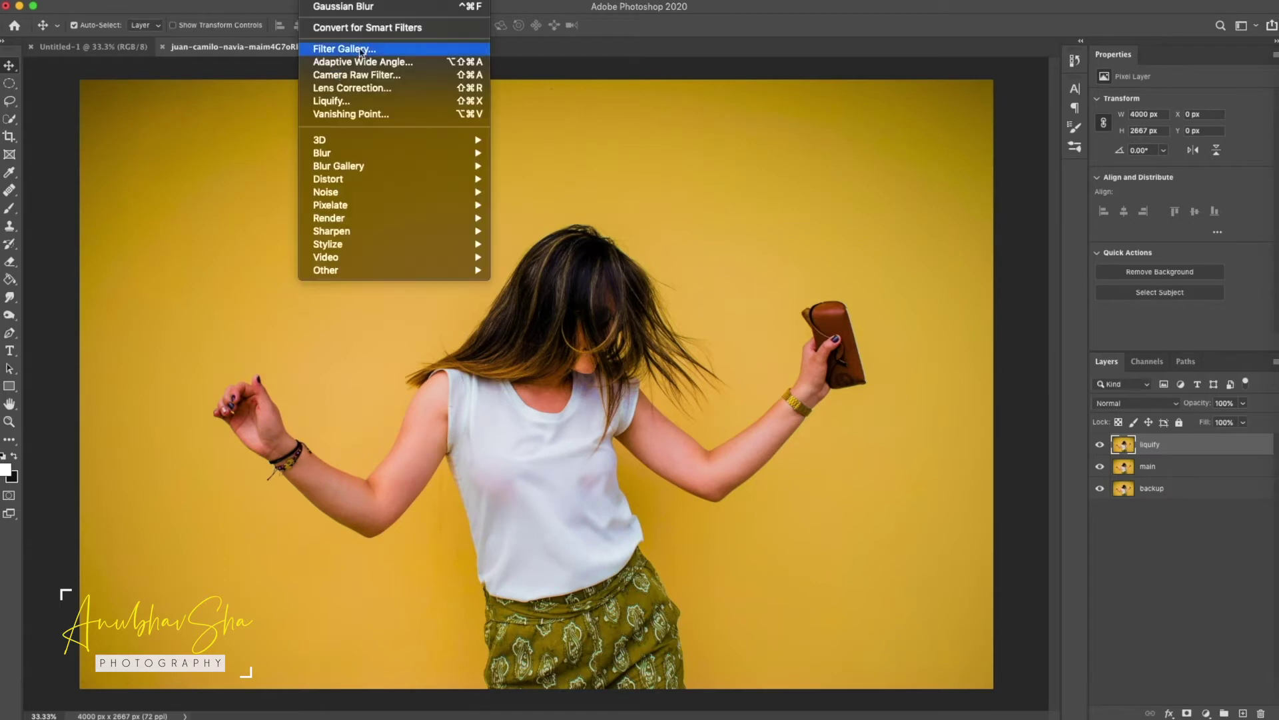
pyautogui.click(353, 103)
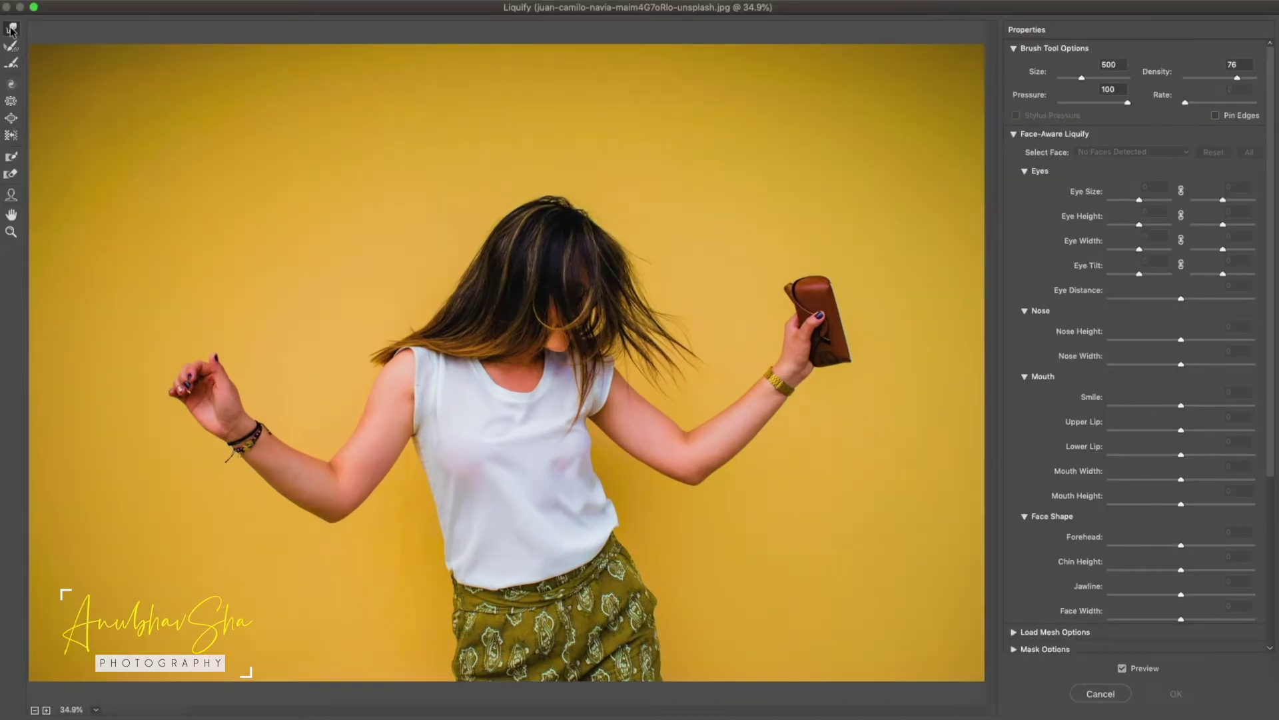
pyautogui.moveTo(199, 374)
pyautogui.mouseDown()
pyautogui.moveTo(128, 271)
pyautogui.moveTo(63, 320)
pyautogui.moveTo(243, 571)
pyautogui.moveTo(89, 608)
pyautogui.mouseUp()
pyautogui.moveTo(189, 499); pyautogui.dragTo(24, 557)
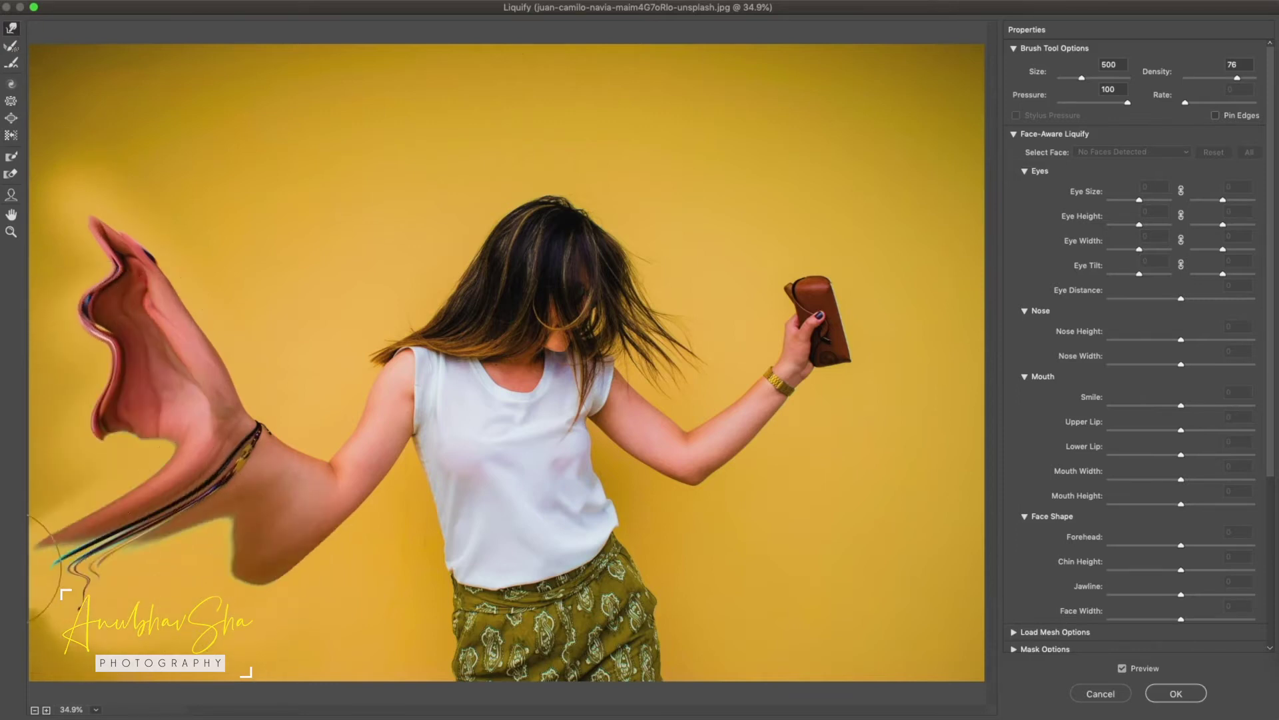
pyautogui.moveTo(150, 467); pyautogui.dragTo(12, 432)
pyautogui.moveTo(128, 448); pyautogui.dragTo(80, 320)
# Enlarge the warp brush up to 1100 and stretch the empty hand, shirt, skirt and hair widely across the image
pyautogui.press(']')
pyautogui.press(']')
pyautogui.press(']')
pyautogui.press(']')
pyautogui.press(']')
pyautogui.press(']')
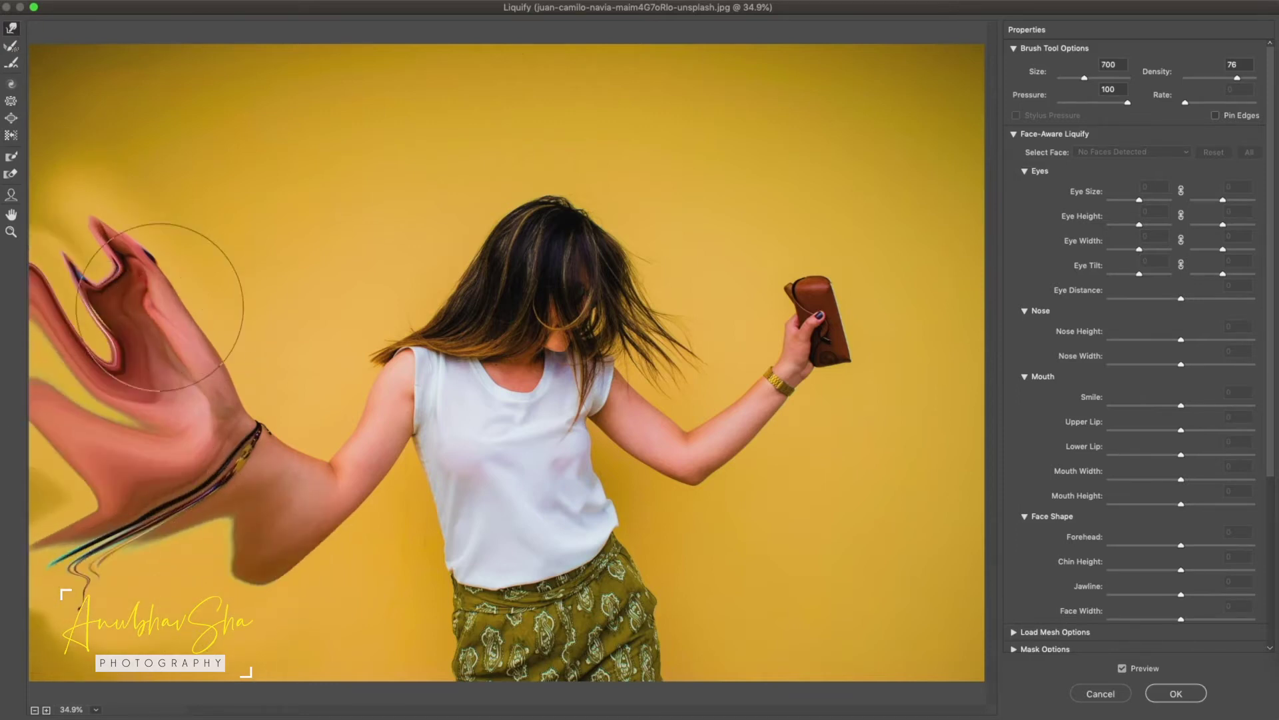
pyautogui.moveTo(217, 306); pyautogui.dragTo(40, 300)
pyautogui.moveTo(190, 565)
pyautogui.mouseDown()
pyautogui.moveTo(441, 595)
pyautogui.moveTo(1029, 525)
pyautogui.mouseUp()
pyautogui.moveTo(820, 526); pyautogui.dragTo(967, 533)
pyautogui.moveTo(560, 287); pyautogui.dragTo(616, 207)
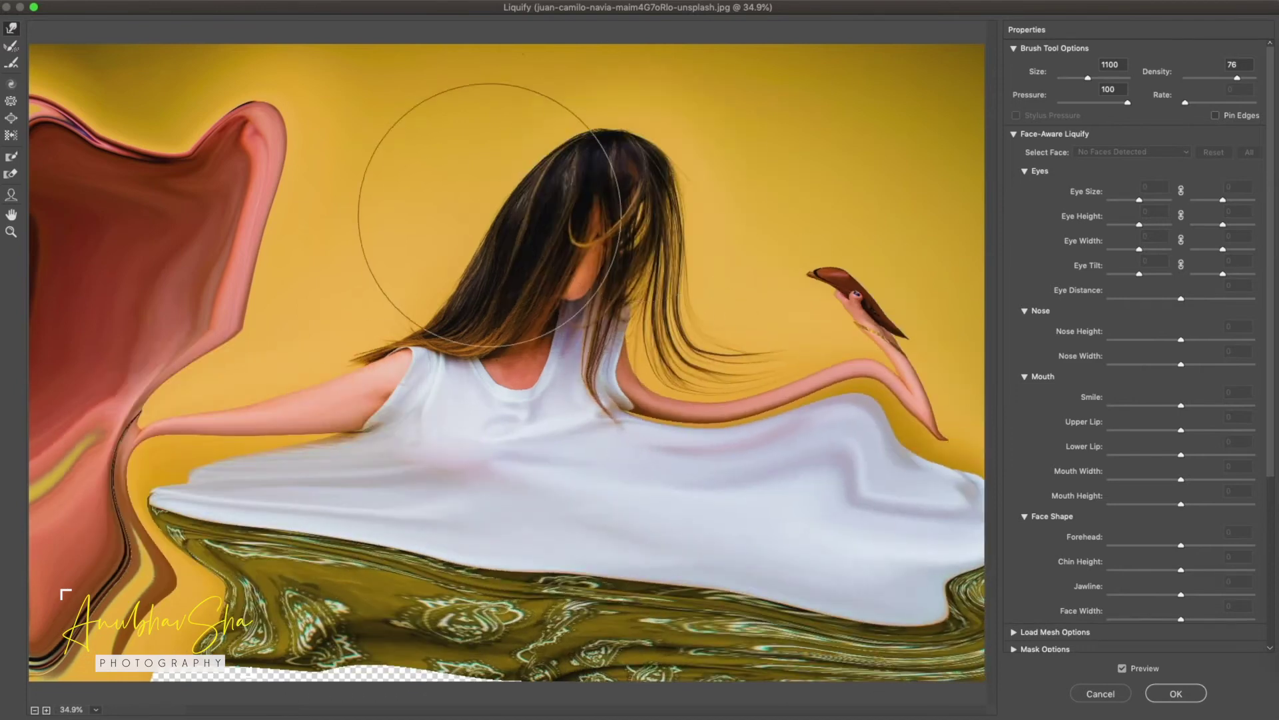
pyautogui.moveTo(471, 214); pyautogui.dragTo(353, 154)
# Reduce the warp brush to 150 and pull small spikes out of both arms, the shoulder and the hair
pyautogui.press(']')
pyautogui.press(']')
pyautogui.press(']')
pyautogui.press(']')
pyautogui.press('[')
pyautogui.press('[')
pyautogui.press('[')
pyautogui.press('[')
pyautogui.press('[')
pyautogui.press('[')
pyautogui.press('[')
pyautogui.press('[')
pyautogui.press('[')
pyautogui.press('[')
pyautogui.press('[')
pyautogui.press('[')
pyautogui.press('[')
pyautogui.press('[')
pyautogui.press('[')
pyautogui.press('[')
pyautogui.moveTo(740, 402)
pyautogui.mouseDown()
pyautogui.moveTo(718, 374)
pyautogui.moveTo(703, 387)
pyautogui.moveTo(720, 327)
pyautogui.mouseUp()
pyautogui.moveTo(773, 387); pyautogui.dragTo(812, 332)
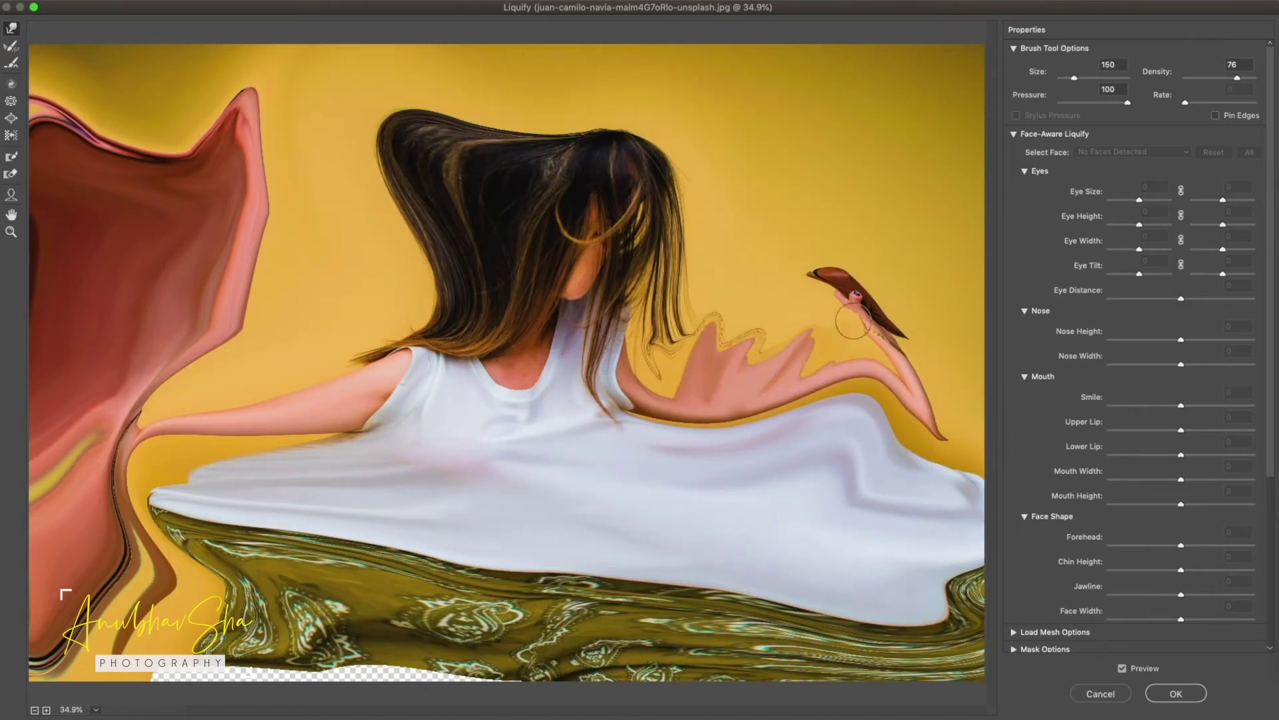
pyautogui.moveTo(836, 373); pyautogui.dragTo(866, 326)
pyautogui.moveTo(906, 373); pyautogui.dragTo(933, 346)
pyautogui.moveTo(923, 393); pyautogui.dragTo(958, 397)
pyautogui.moveTo(879, 387); pyautogui.dragTo(888, 426)
pyautogui.moveTo(290, 427); pyautogui.dragTo(280, 467)
pyautogui.moveTo(230, 429)
pyautogui.mouseDown()
pyautogui.moveTo(216, 462)
pyautogui.moveTo(191, 456)
pyautogui.mouseUp()
pyautogui.moveTo(260, 406); pyautogui.dragTo(241, 376)
pyautogui.moveTo(353, 393); pyautogui.dragTo(353, 343)
pyautogui.moveTo(590, 256)
pyautogui.mouseDown()
pyautogui.moveTo(683, 255)
pyautogui.moveTo(511, 281)
pyautogui.mouseUp()
pyautogui.moveTo(577, 254)
pyautogui.mouseDown()
pyautogui.moveTo(546, 215)
pyautogui.moveTo(650, 230)
pyautogui.mouseUp()
# Enlarge the warp brush to 700, smear the distorted arm further outward, and apply the Liquify distortion
pyautogui.press(']')
pyautogui.press(']')
pyautogui.press(']')
pyautogui.press(']')
pyautogui.press(']')
pyautogui.press(']')
pyautogui.press(']')
pyautogui.press(']')
pyautogui.moveTo(809, 377); pyautogui.dragTo(942, 442)
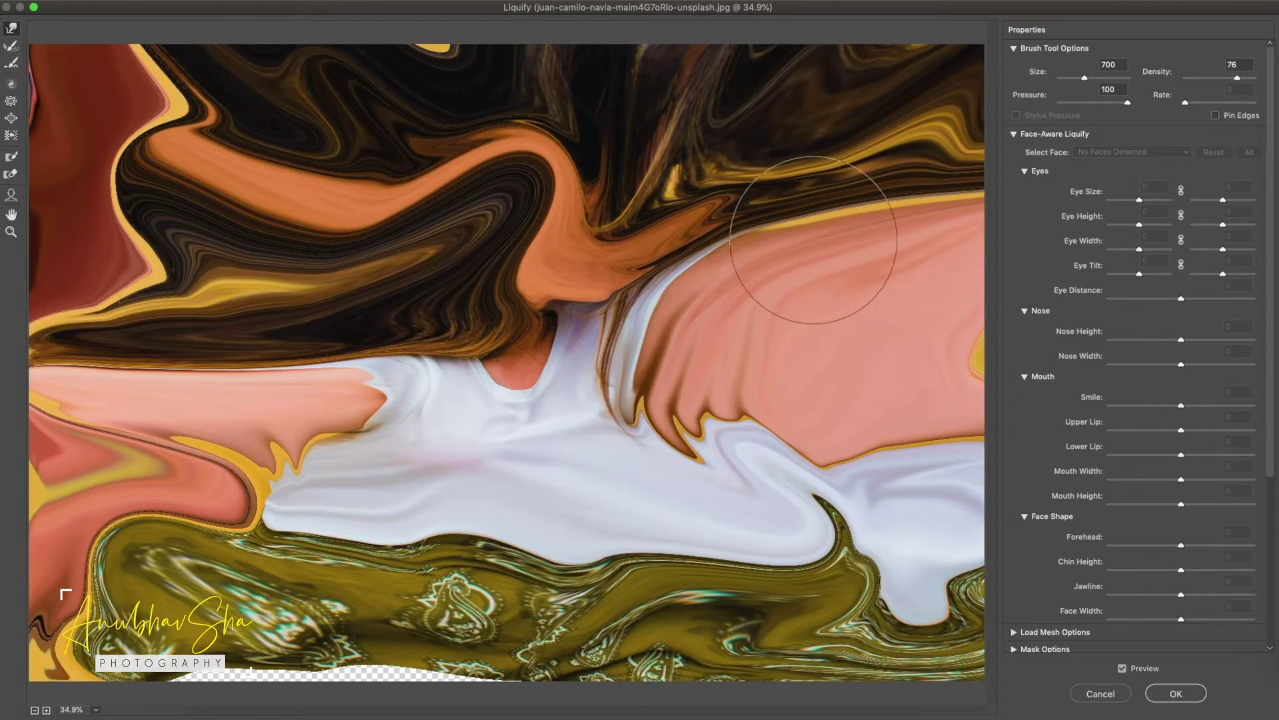
pyautogui.click(1181, 699)
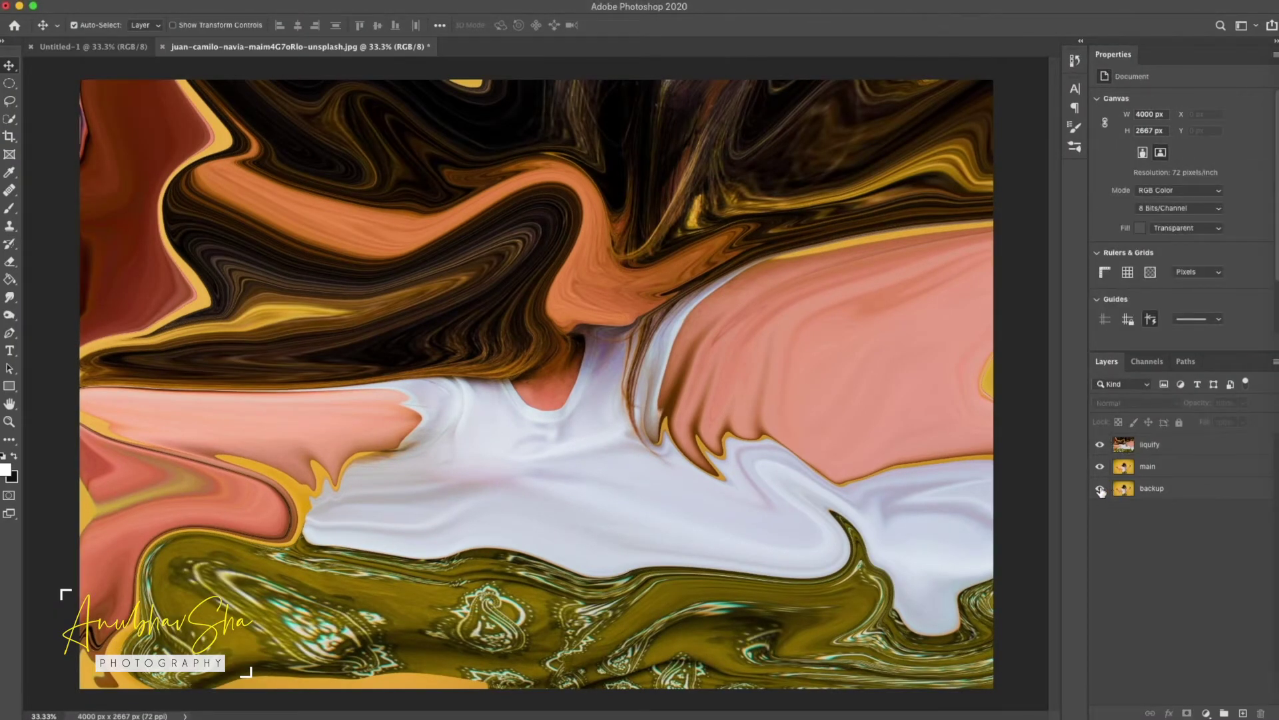
# Hide the backup layer and add a new blank layer directly beneath the liquify layer
pyautogui.click(1101, 490)
pyautogui.click(1163, 446)
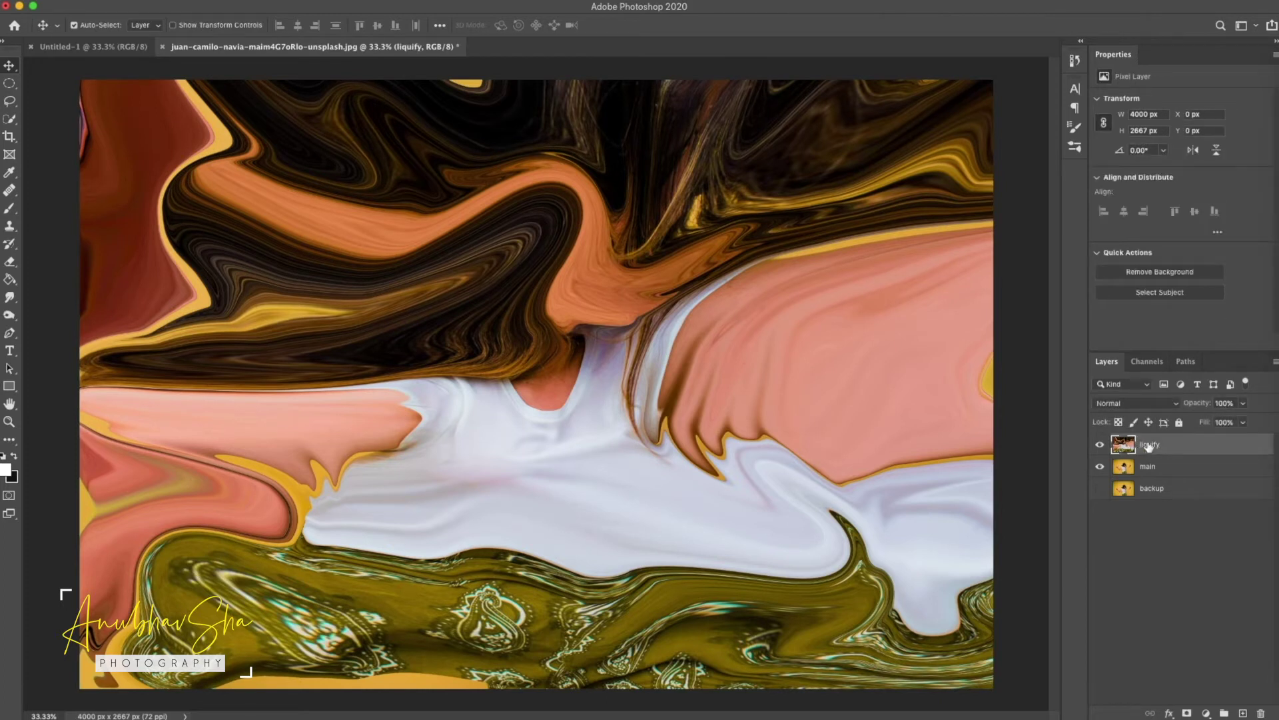
pyautogui.click(1242, 713)
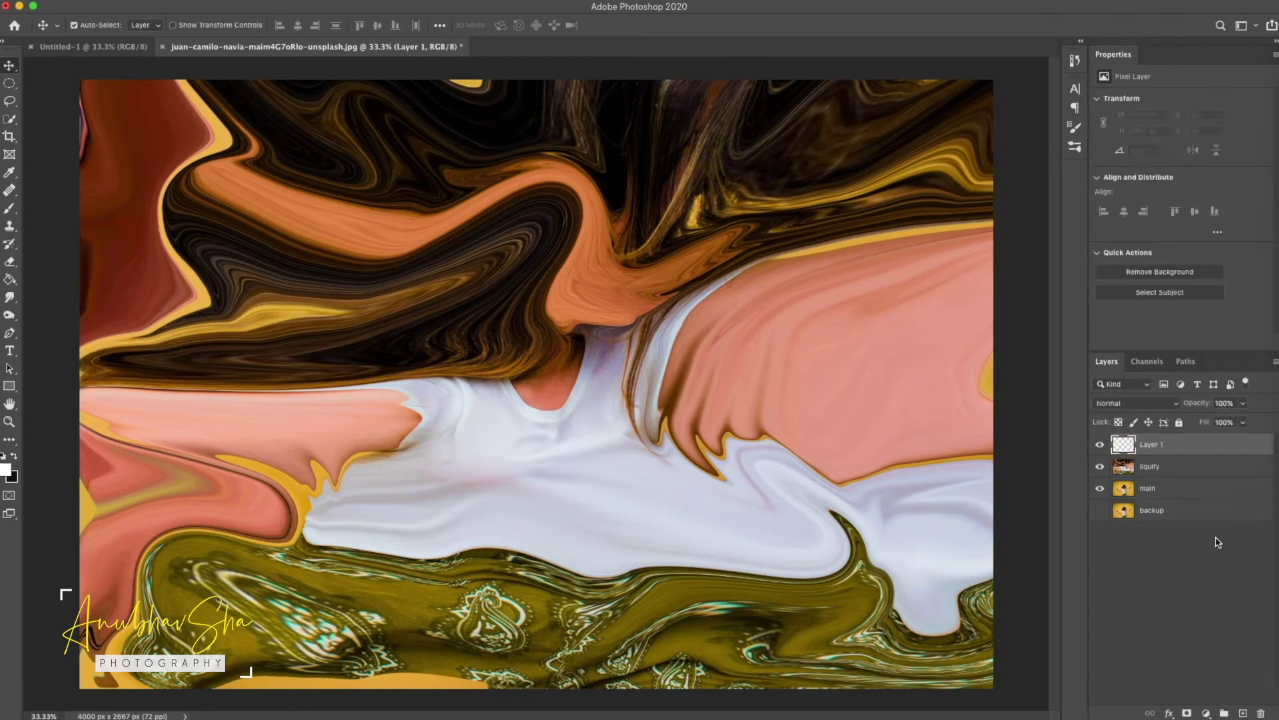
pyautogui.moveTo(1178, 446); pyautogui.dragTo(1170, 474)
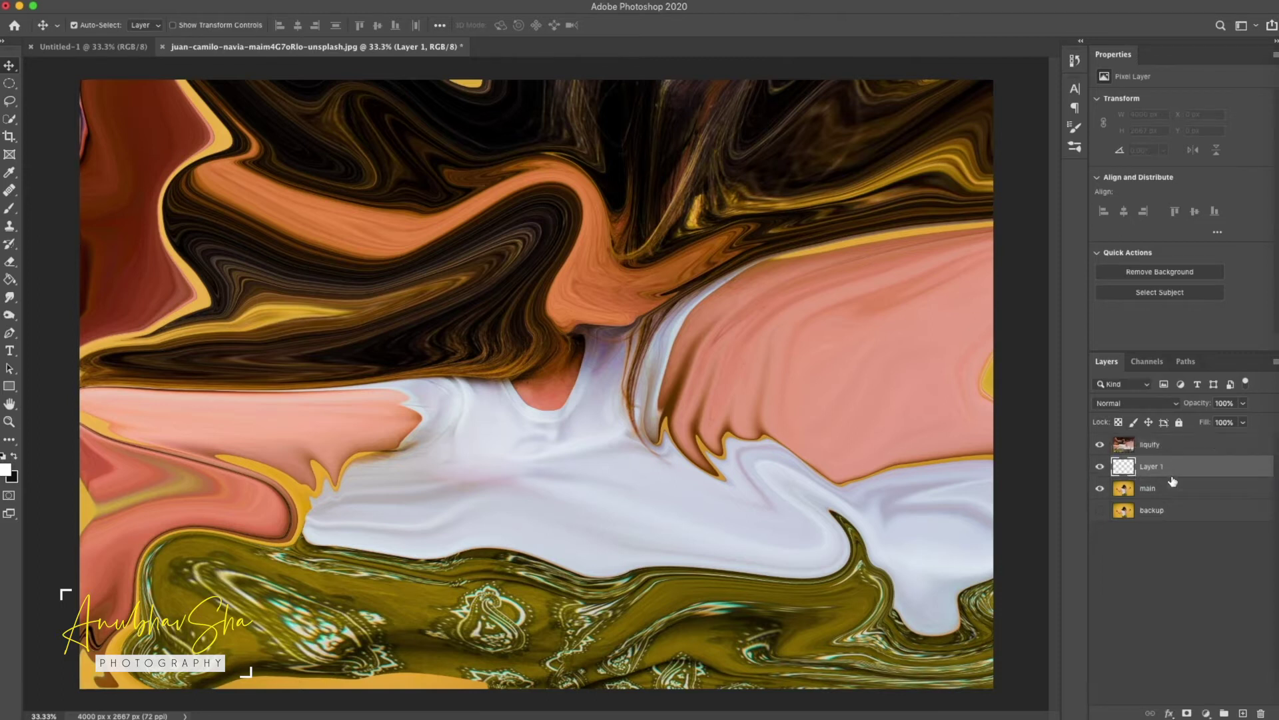
# Clip the liquify layer to the blank layer beneath it with a clipping mask
pyautogui.click(1171, 445)
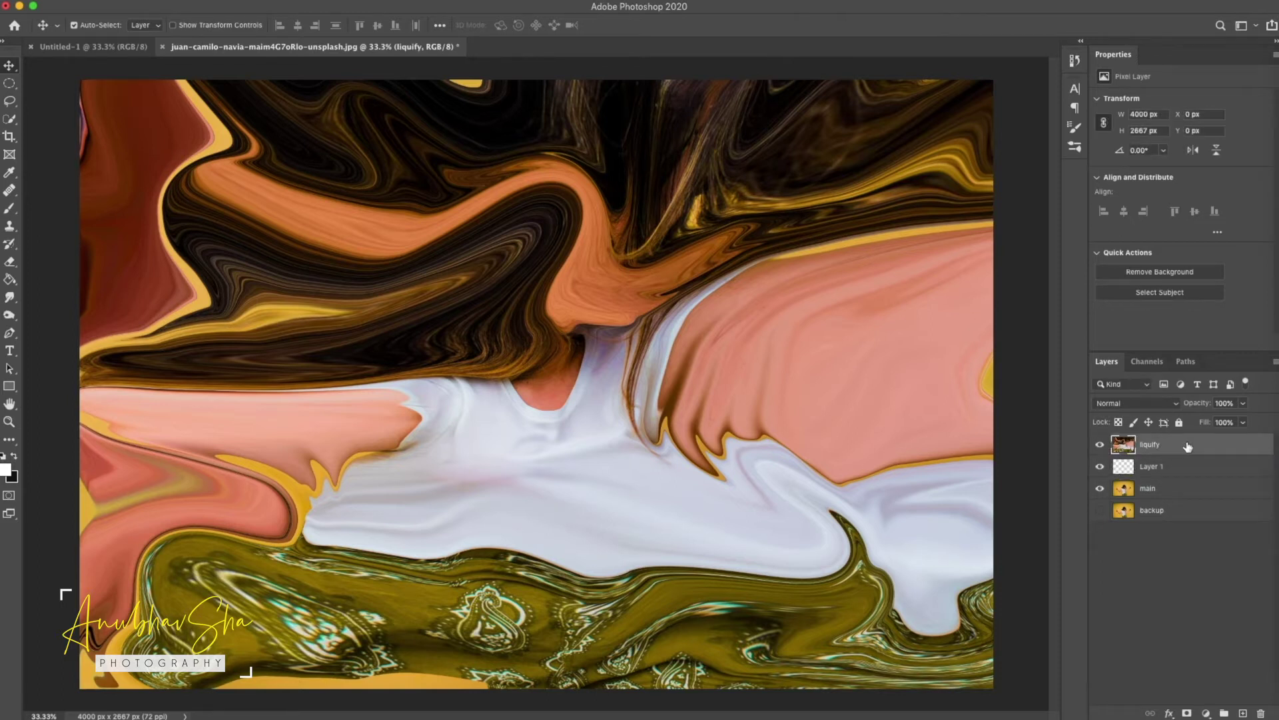
pyautogui.rightClick(1173, 445)
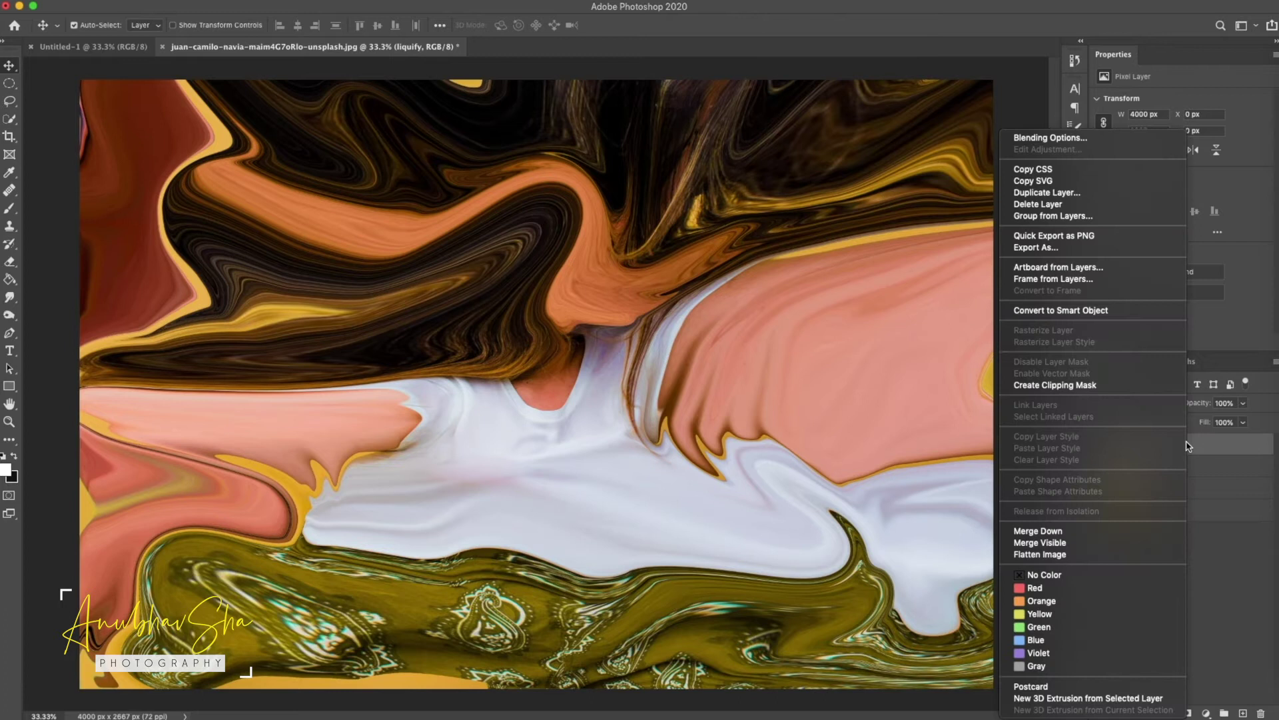
pyautogui.click(1027, 387)
# Rename the blank layer below liquify as "effect"
pyautogui.click(1186, 470)
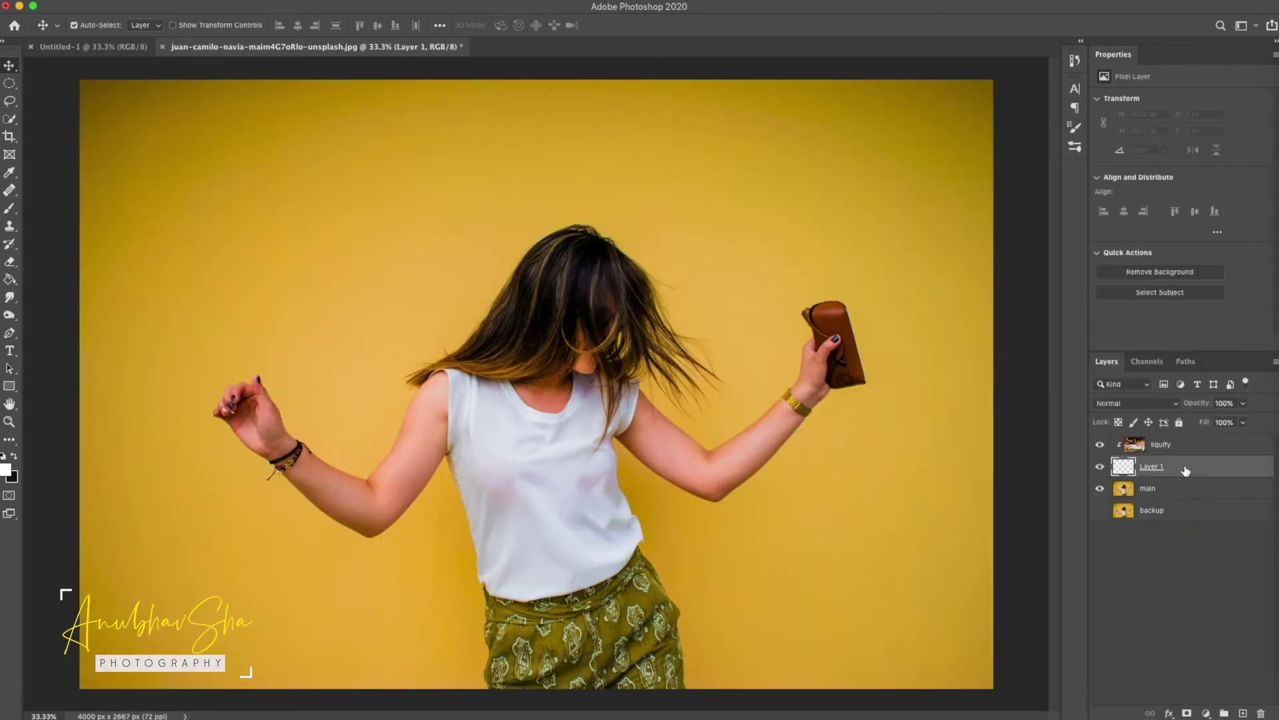
pyautogui.doubleClick(1153, 466)
pyautogui.write('effect')
pyautogui.press('Return')
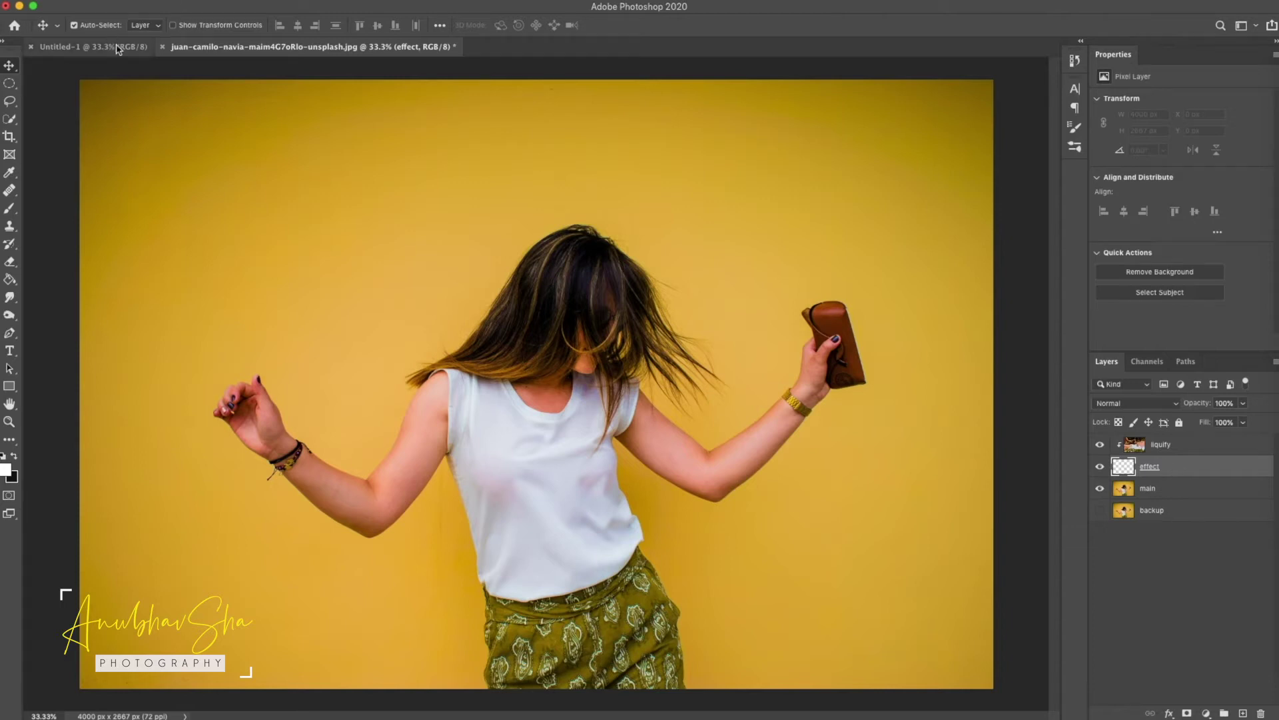
# Set up the Brush tool with black as the foreground colour and the squarebrush8 tip at 220 px
pyautogui.click(9, 208)
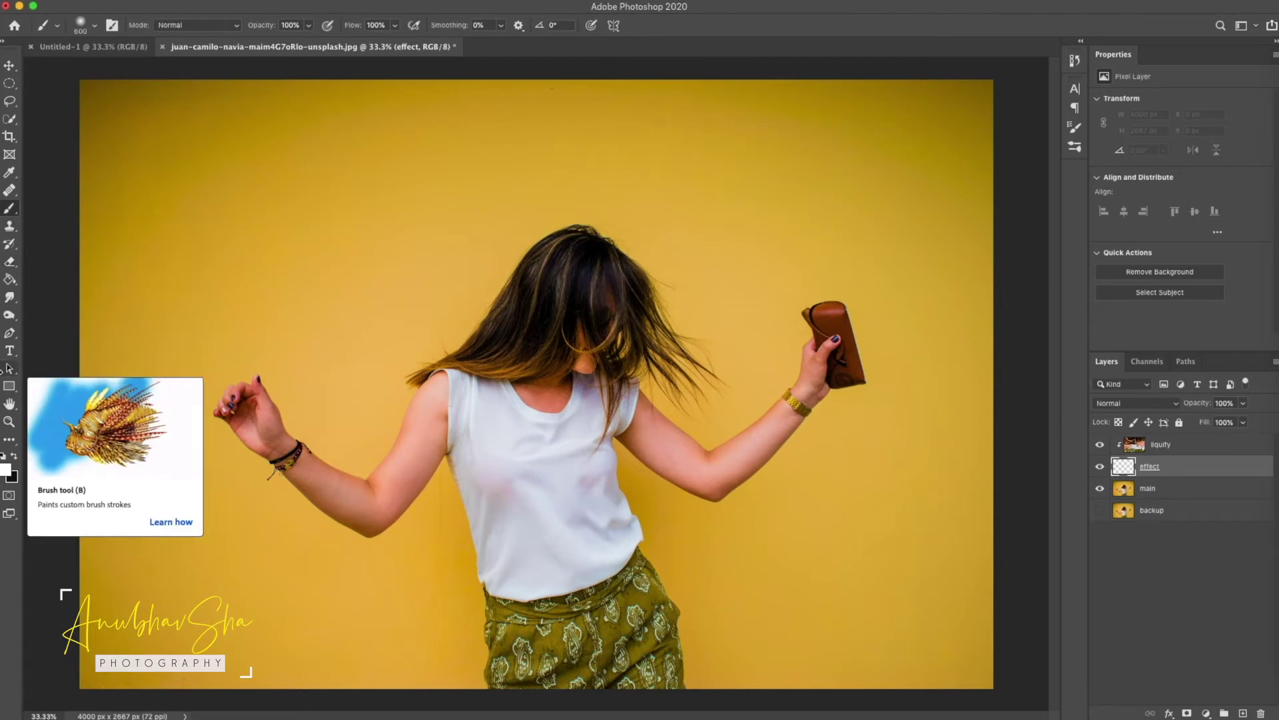
pyautogui.press('x')
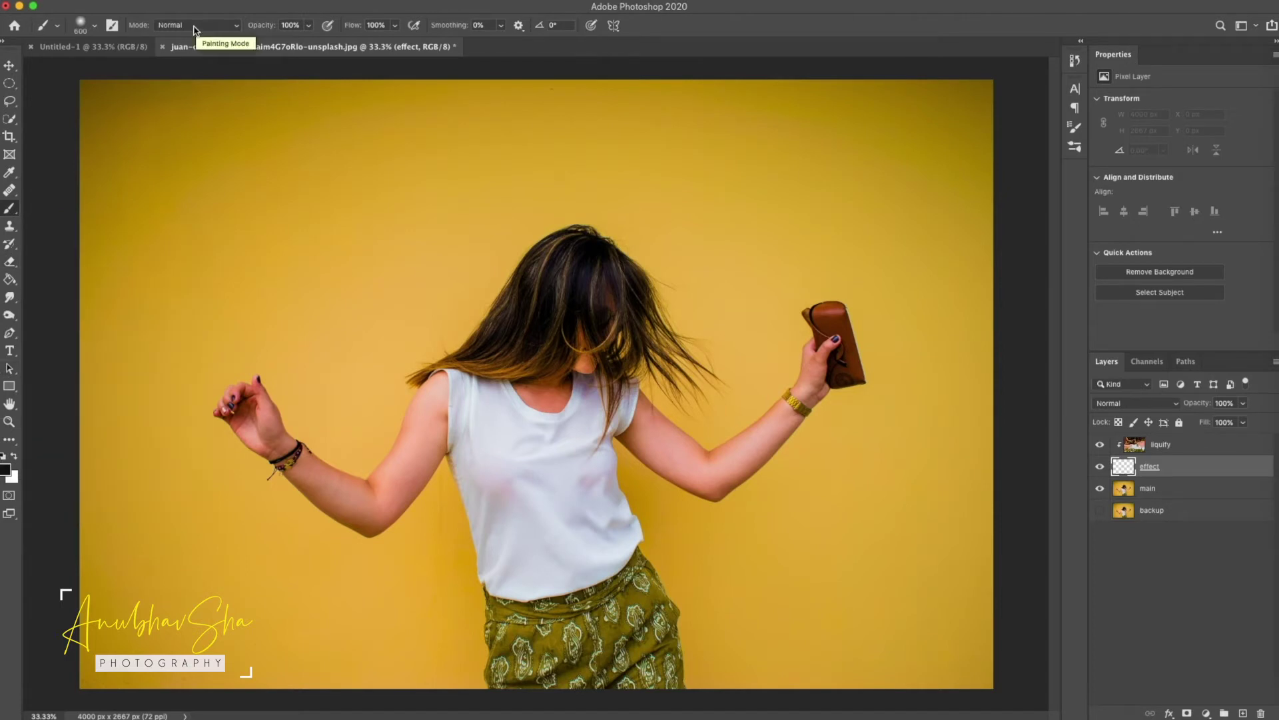
pyautogui.click(94, 24)
pyautogui.scroll(-5, 100, 267)
pyautogui.click(79, 337)
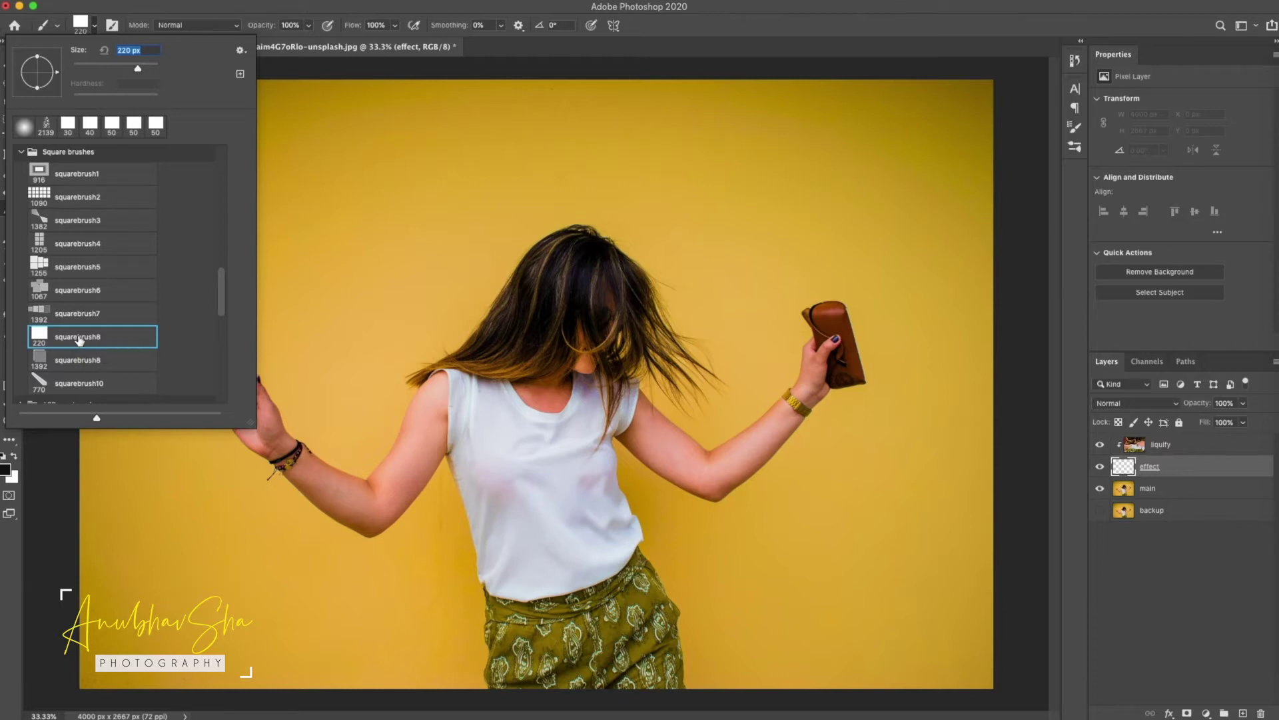
pyautogui.click(1023, 98)
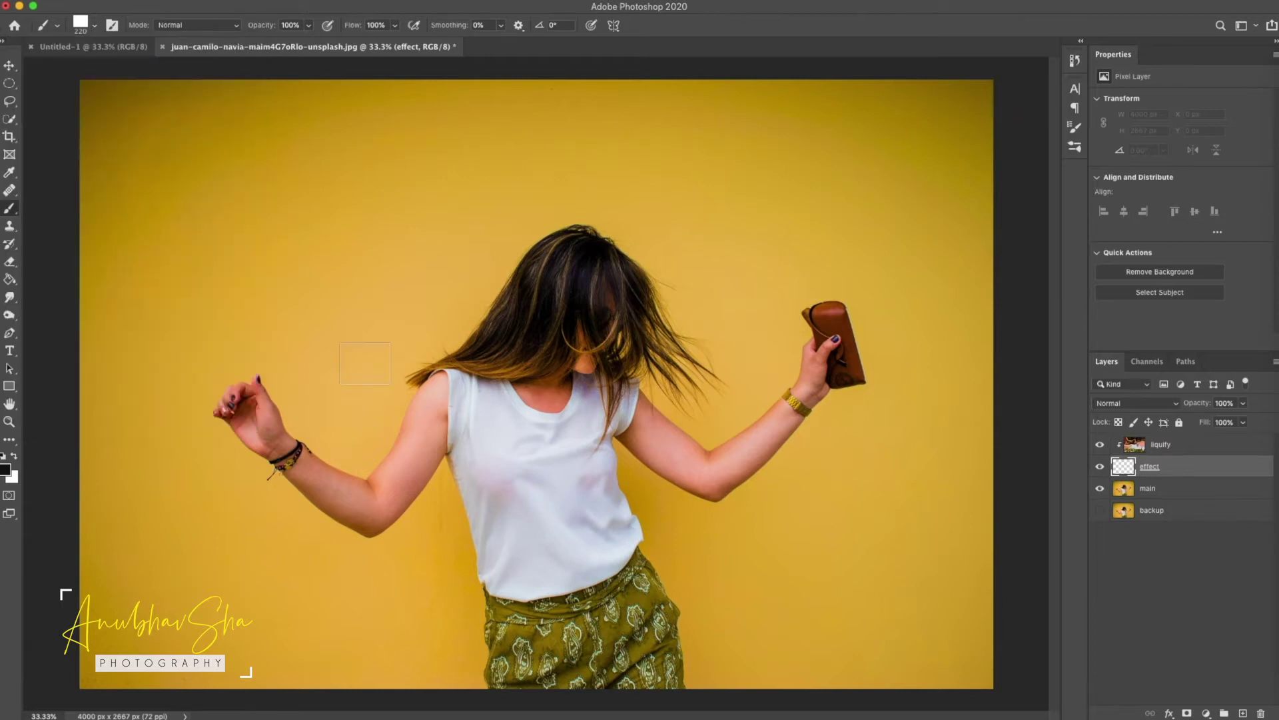
# Enable Shape Dynamics in the brush settings and set Size Jitter to 100%
pyautogui.click(1074, 127)
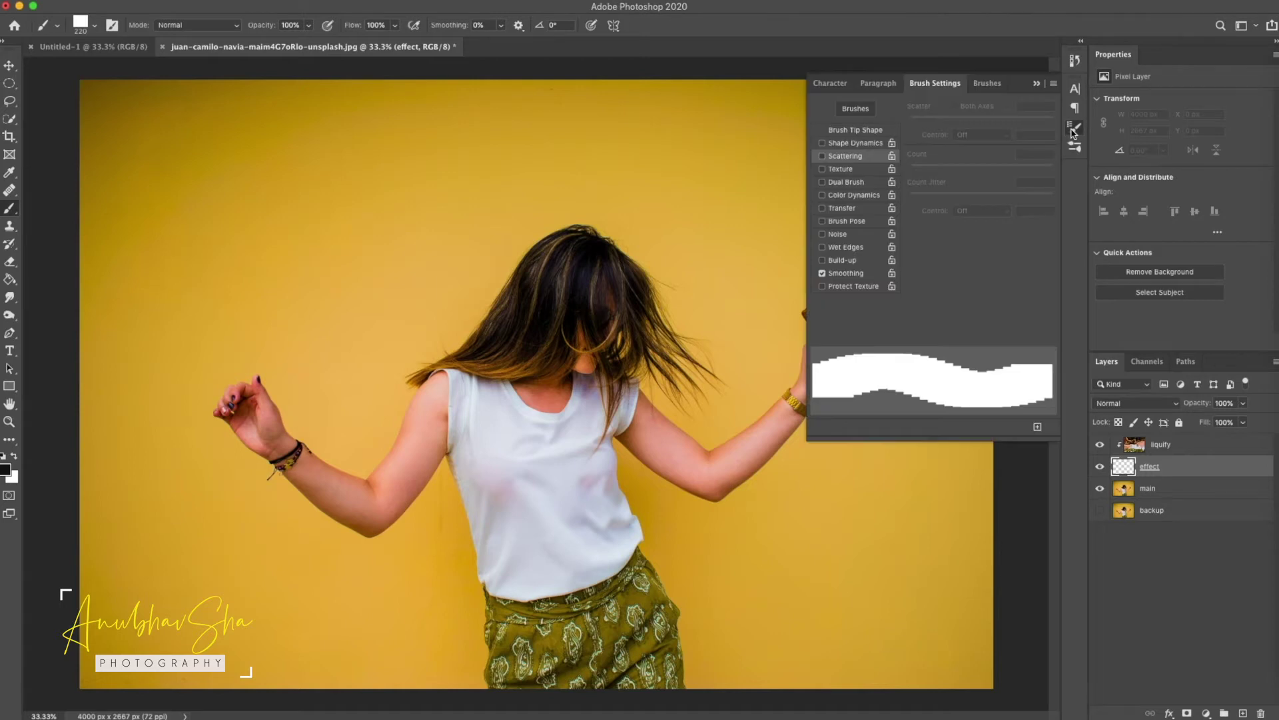
pyautogui.click(1075, 128)
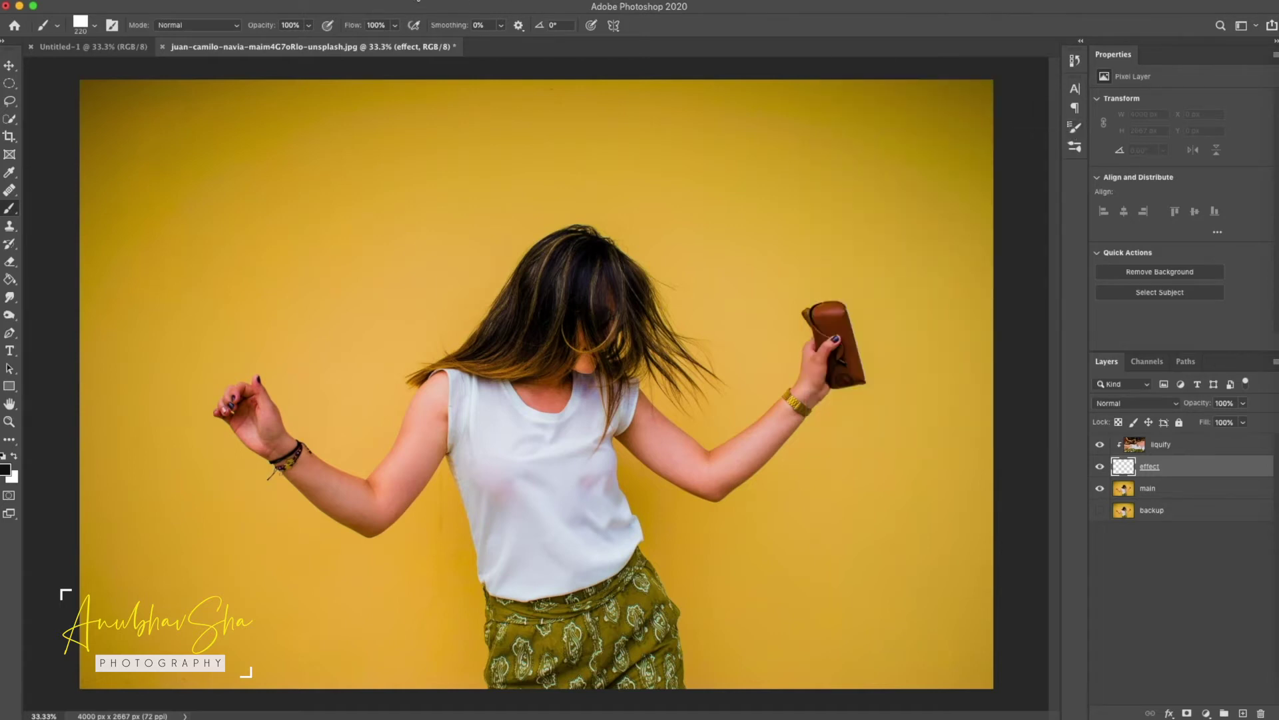
pyautogui.click(418, 2)
pyautogui.click(441, 127)
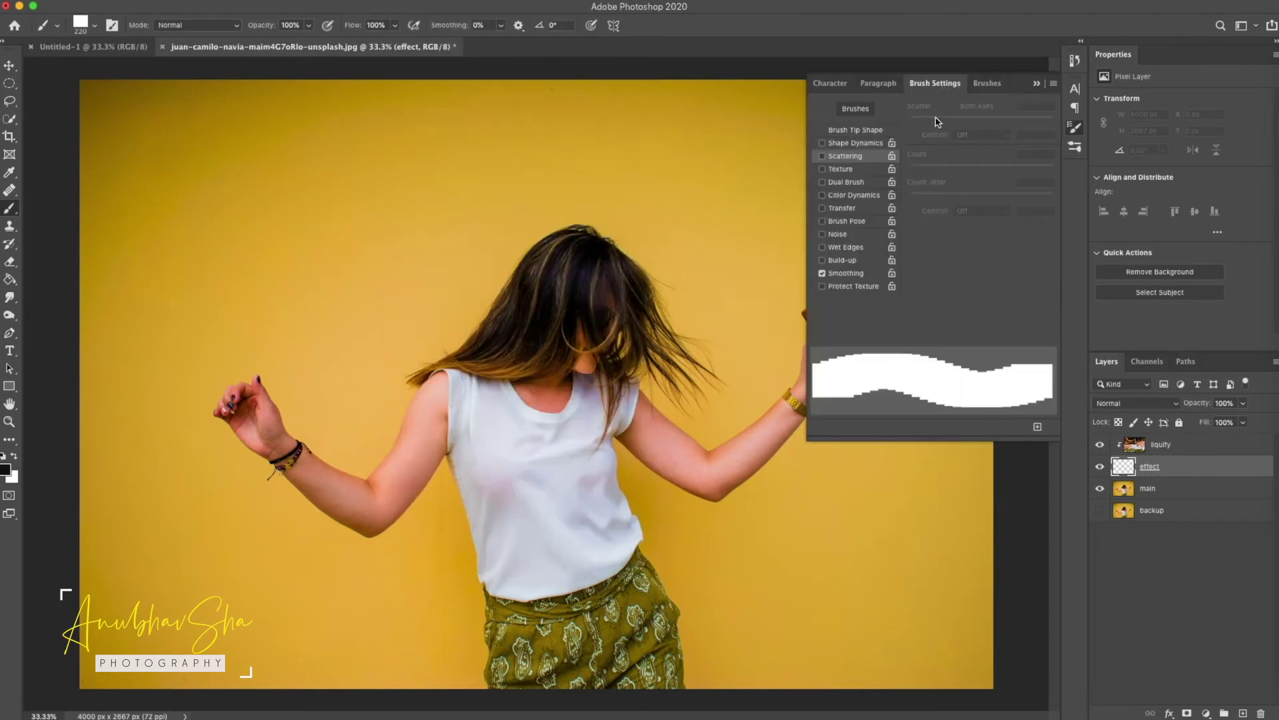
pyautogui.click(857, 145)
pyautogui.moveTo(933, 121); pyautogui.dragTo(1084, 122)
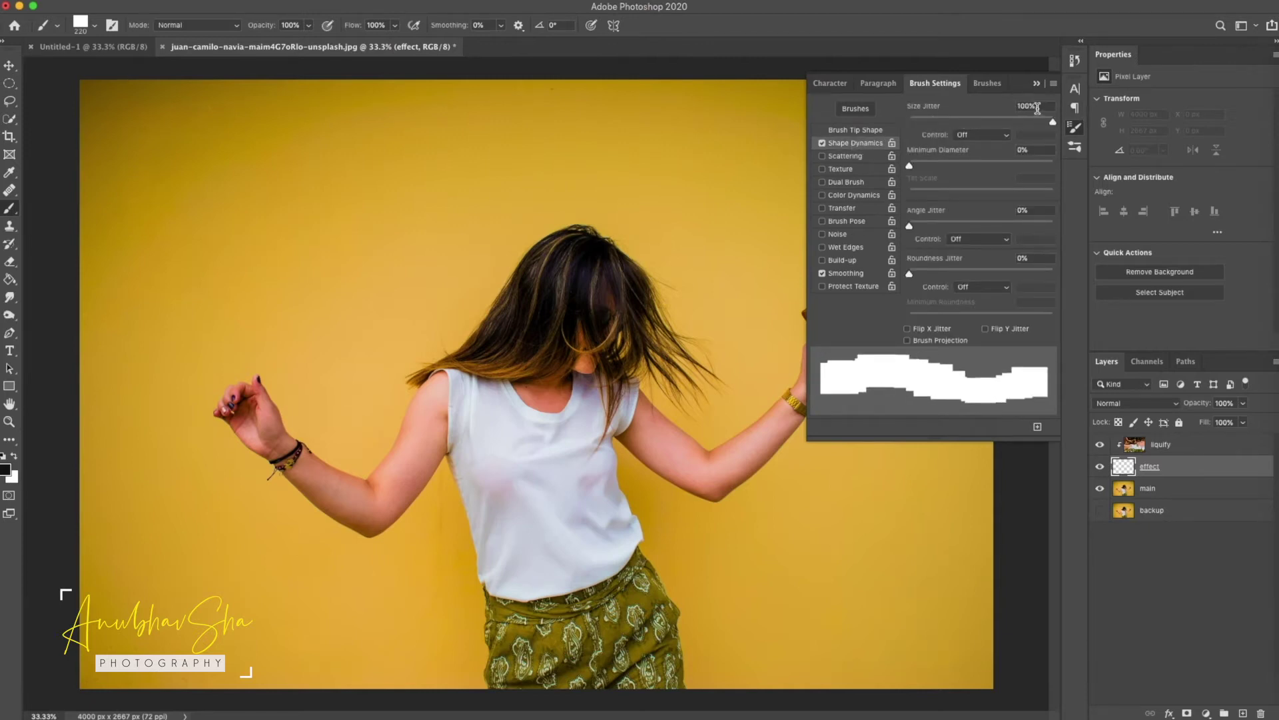
# Increase the spacing of the square brush tip and reduce its size to 84 px
pyautogui.click(846, 131)
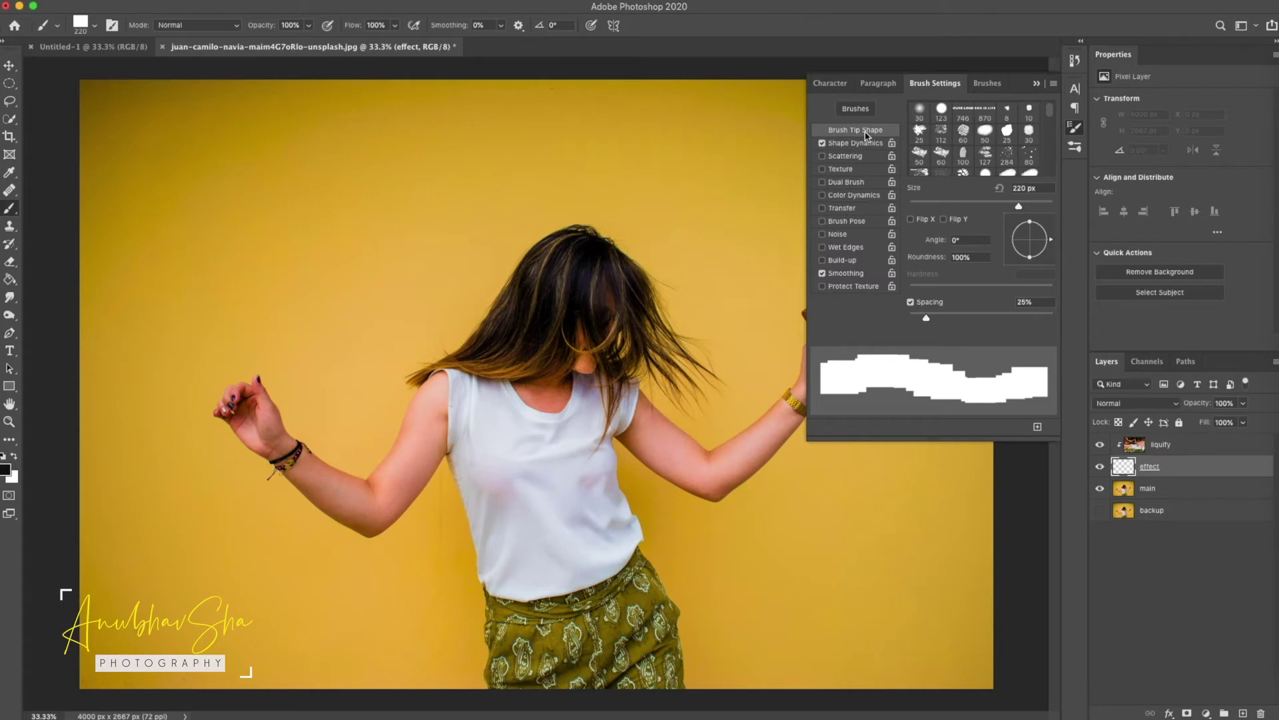
pyautogui.moveTo(960, 315); pyautogui.dragTo(1003, 316)
pyautogui.moveTo(1018, 207); pyautogui.dragTo(1001, 209)
# Enable Scattering for the square brush and set Scatter to 848%
pyautogui.click(822, 156)
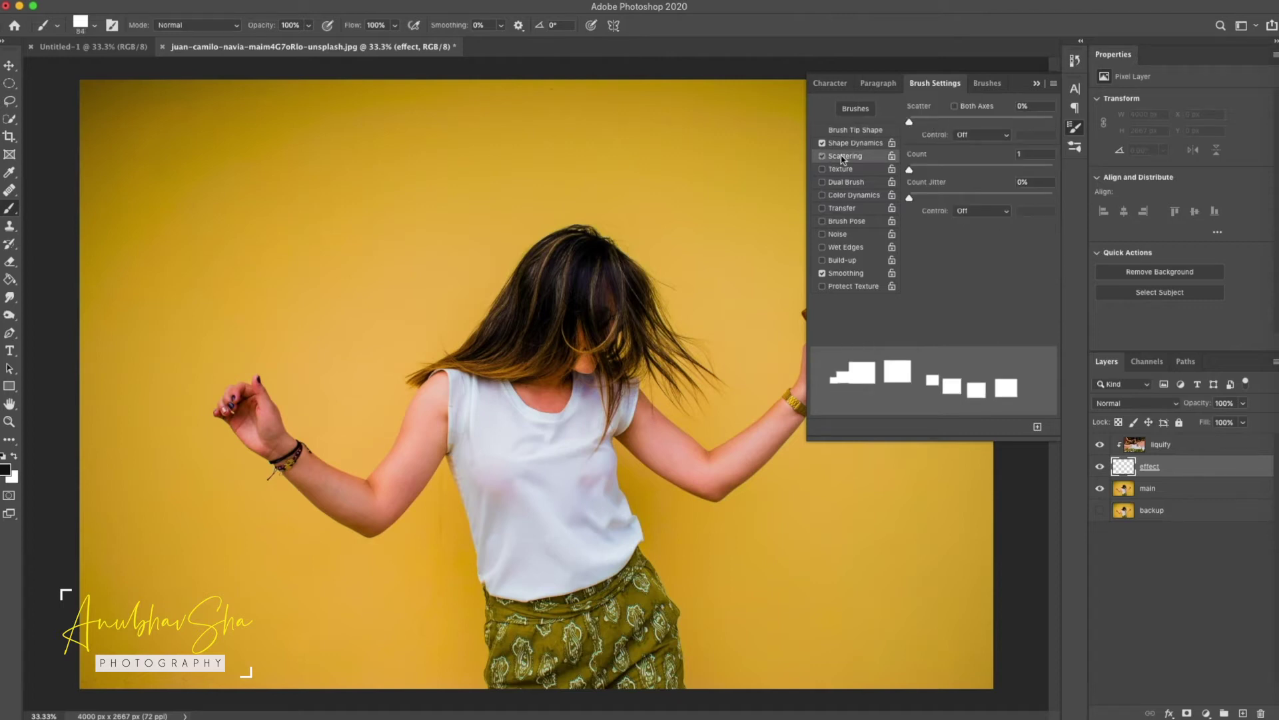
pyautogui.moveTo(911, 122); pyautogui.dragTo(1031, 123)
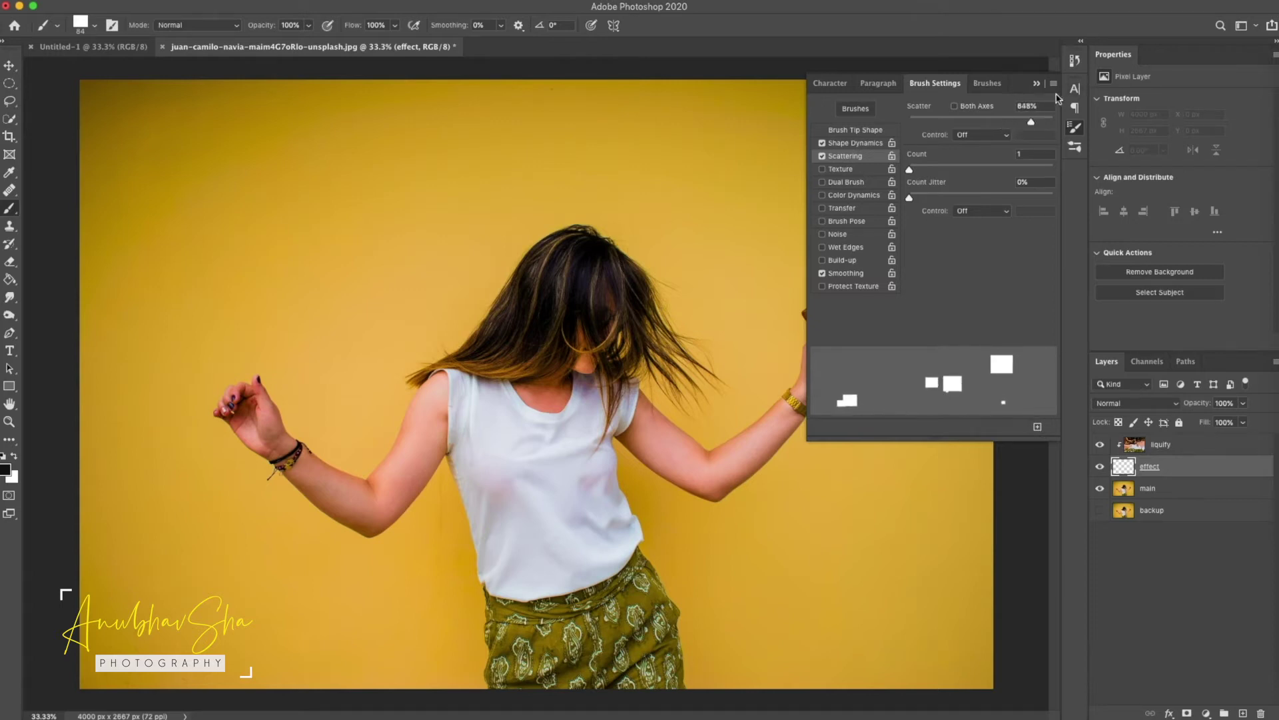
pyautogui.click(1075, 127)
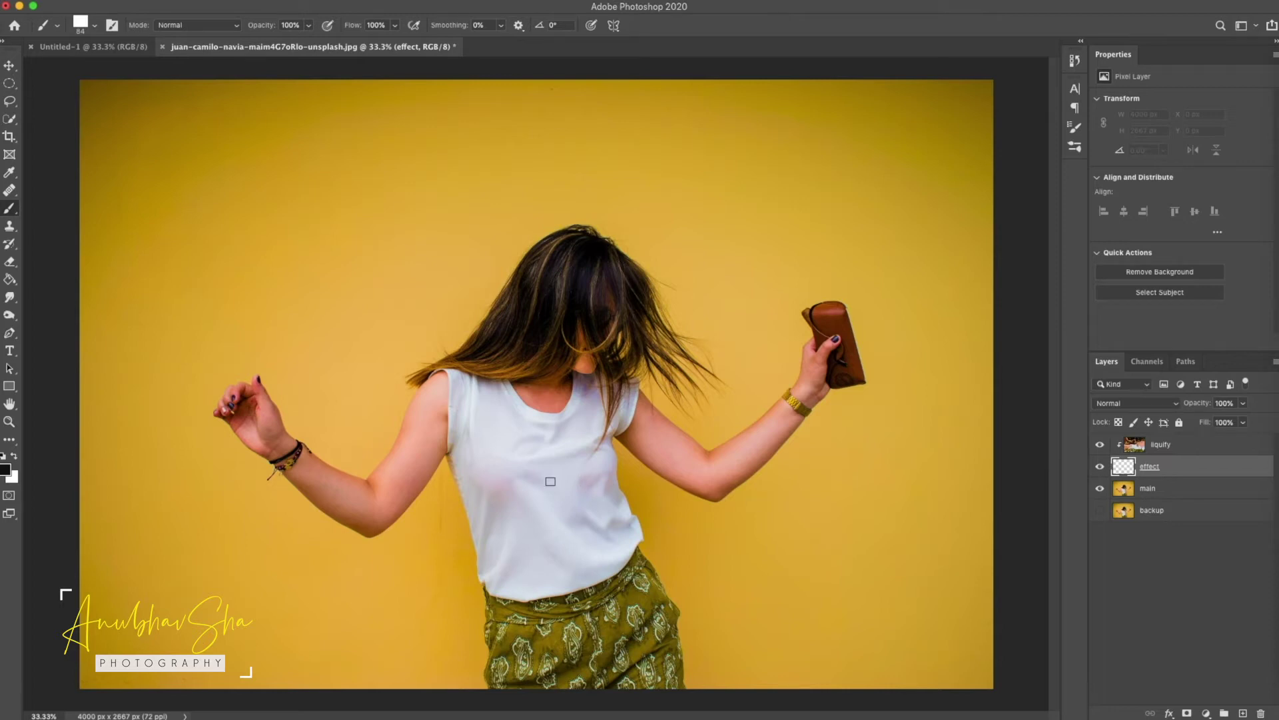
# Paint scattered squares on the effect layer around the woman's arms, hair, torso and skirt
pyautogui.moveTo(382, 423)
pyautogui.mouseDown()
pyautogui.moveTo(220, 319)
pyautogui.moveTo(200, 337)
pyautogui.mouseUp()
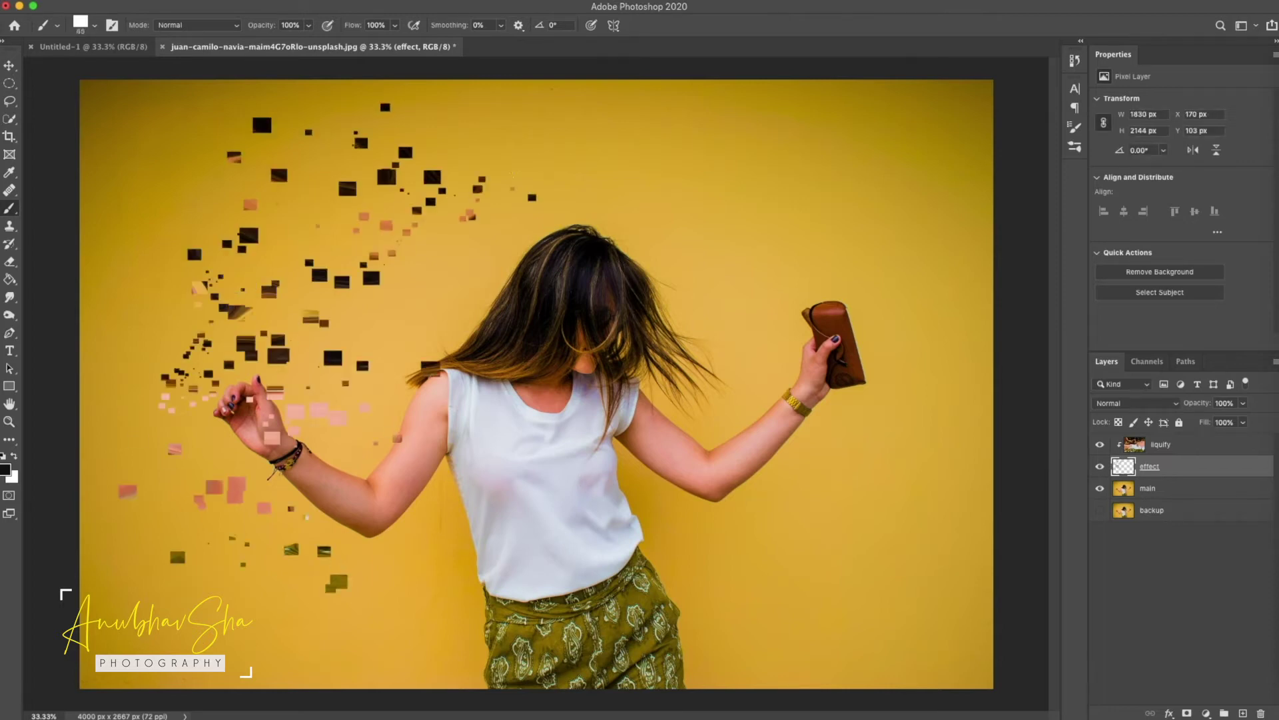
pyautogui.moveTo(433, 353); pyautogui.dragTo(523, 227)
pyautogui.moveTo(460, 563); pyautogui.dragTo(440, 513)
pyautogui.moveTo(633, 460); pyautogui.dragTo(787, 490)
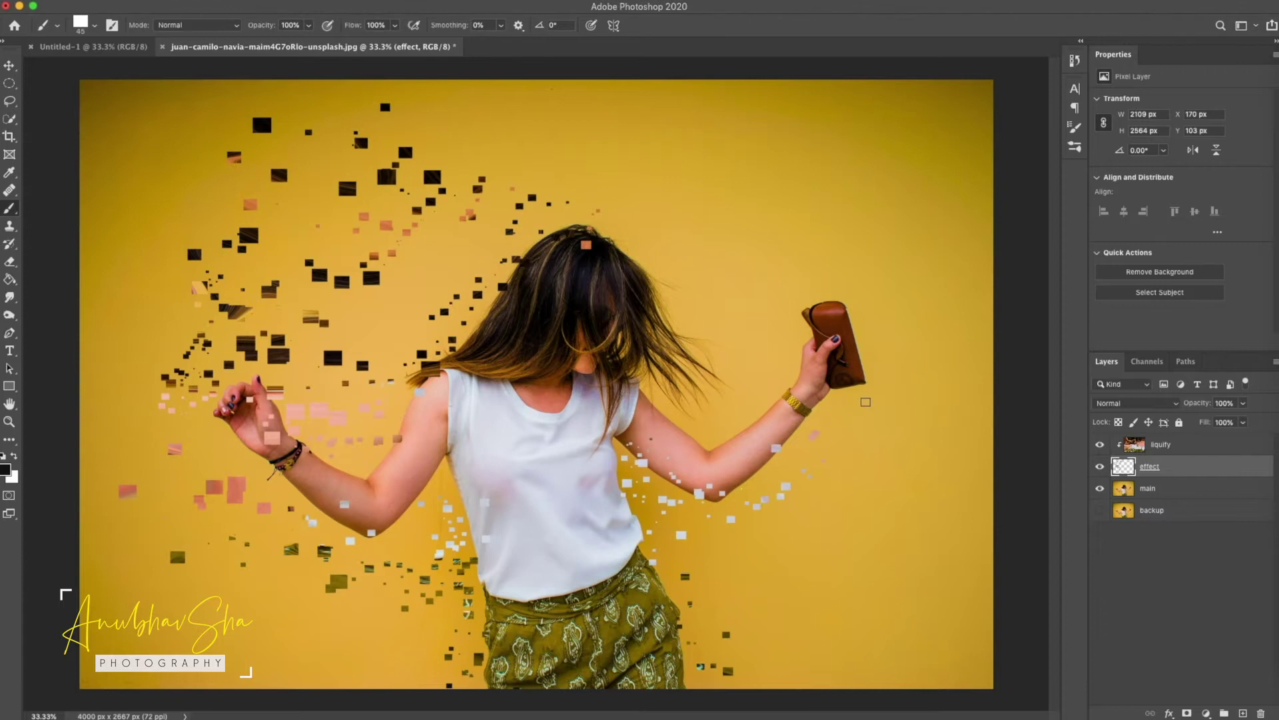
pyautogui.moveTo(766, 243); pyautogui.dragTo(667, 200)
pyautogui.moveTo(560, 297); pyautogui.dragTo(466, 606)
pyautogui.moveTo(687, 583); pyautogui.dragTo(790, 613)
pyautogui.moveTo(406, 155)
pyautogui.mouseDown()
pyautogui.moveTo(769, 362)
pyautogui.moveTo(831, 190)
pyautogui.mouseUp()
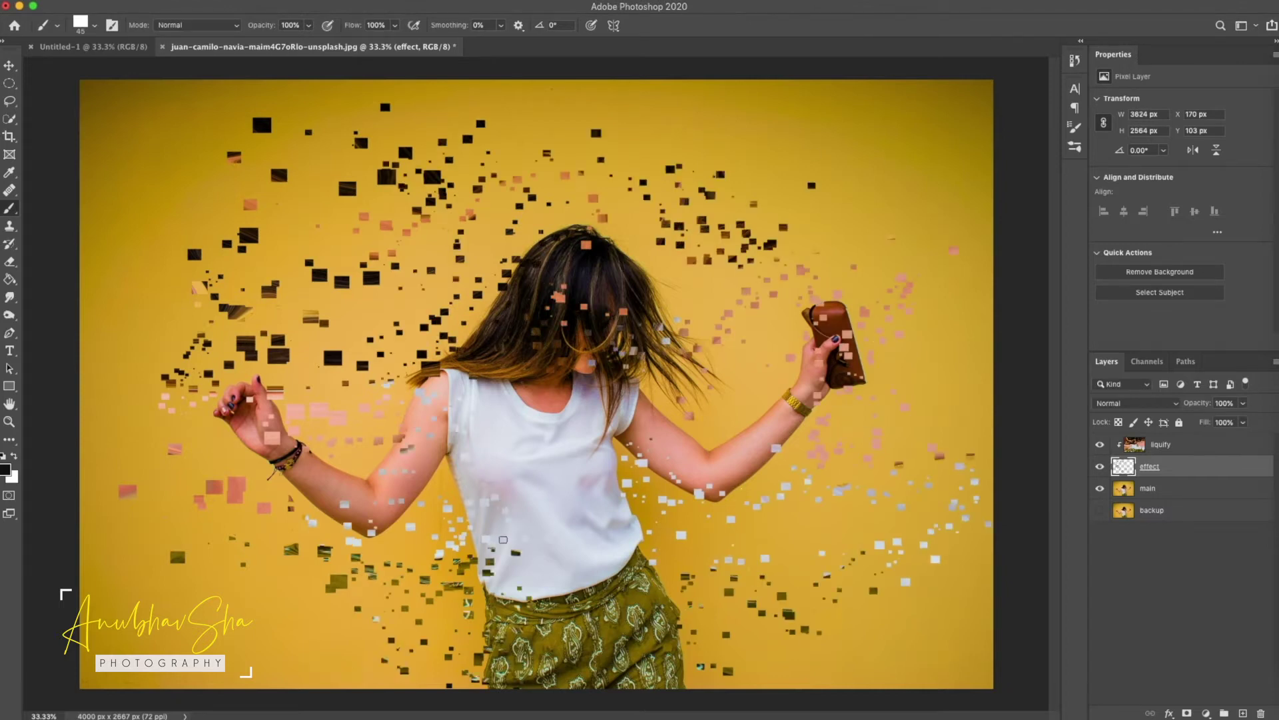
# Reduce the square brush to 15 px and paint trails of tiny particles toward the upper-right and lower-left corners of the photo
pyautogui.press('[')
pyautogui.press('[')
pyautogui.press('[')
pyautogui.press('[')
pyautogui.press('[')
pyautogui.press('[')
pyautogui.moveTo(739, 253); pyautogui.dragTo(858, 109)
pyautogui.moveTo(360, 560); pyautogui.dragTo(177, 576)
pyautogui.moveTo(440, 586); pyautogui.dragTo(233, 683)
pyautogui.moveTo(440, 400); pyautogui.dragTo(337, 553)
pyautogui.moveTo(493, 280); pyautogui.dragTo(660, 83)
pyautogui.moveTo(786, 246); pyautogui.dragTo(933, 134)
pyautogui.moveTo(846, 233); pyautogui.dragTo(990, 117)
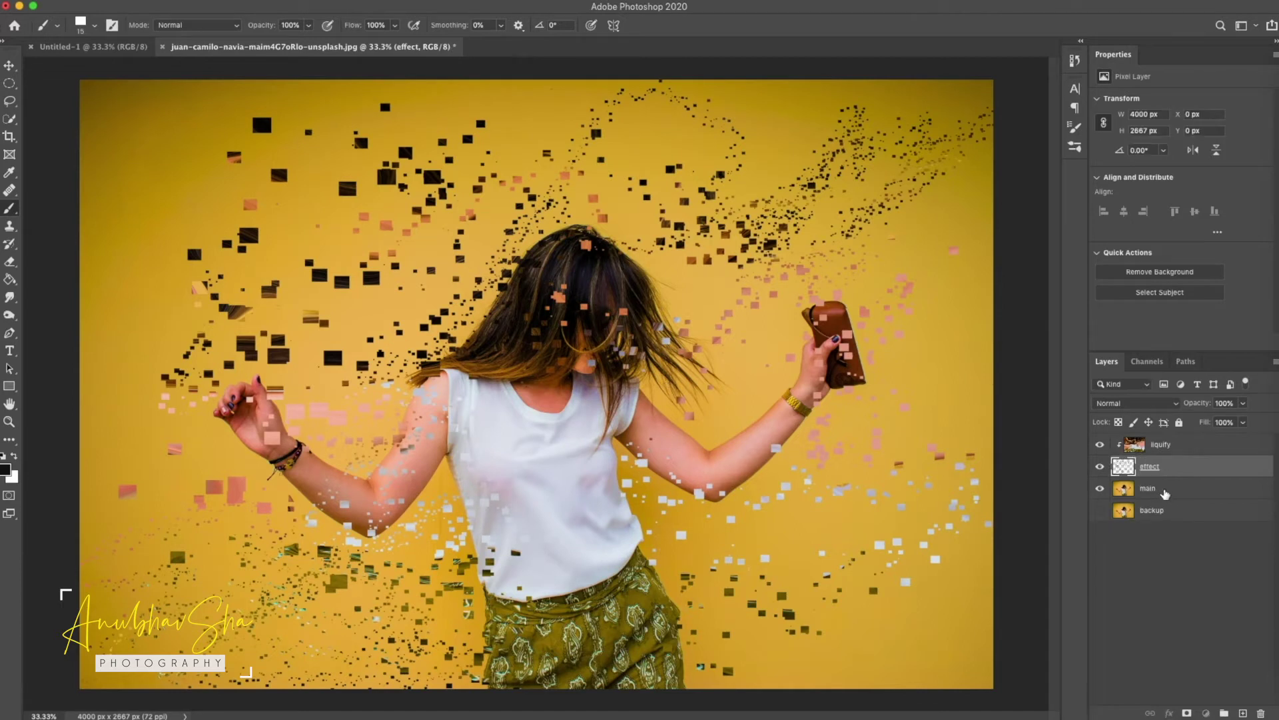
# Add a blank layer directly above the main layer and name it "invisble"
pyautogui.click(1147, 489)
pyautogui.click(1243, 713)
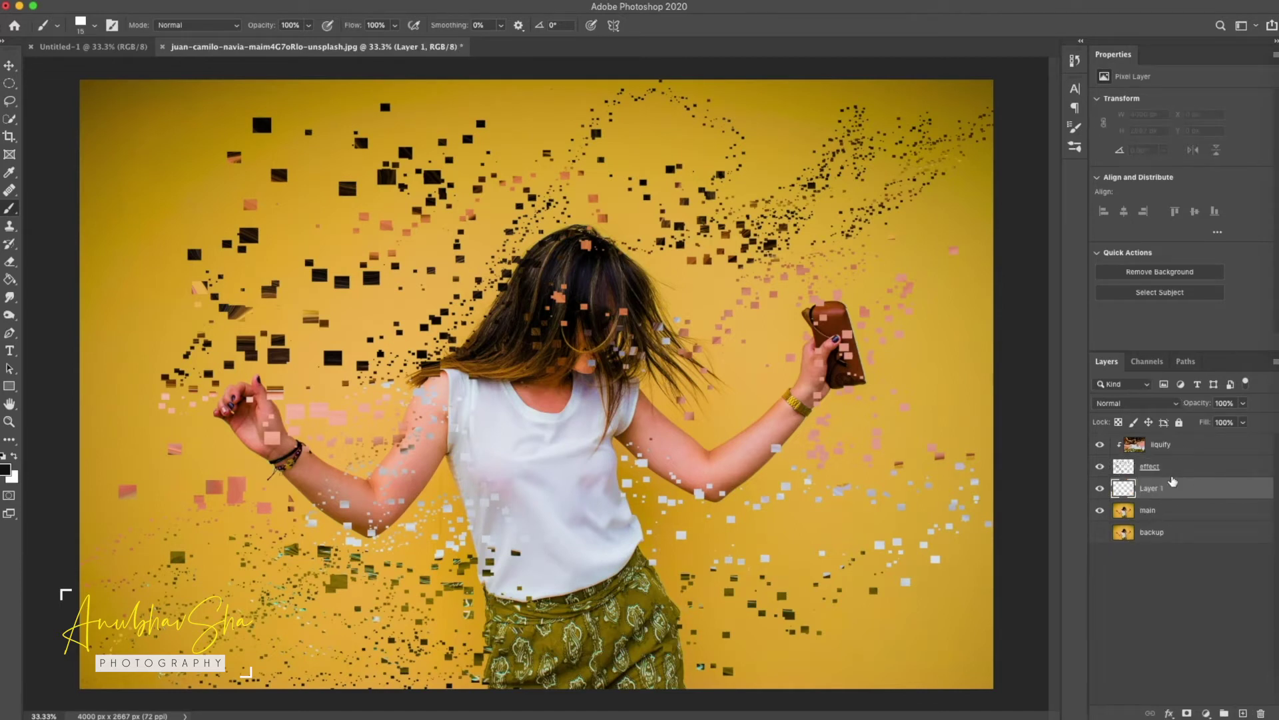
pyautogui.doubleClick(1160, 493)
pyautogui.write('invisble')
pyautogui.press('Return')
# Switch the brush tip to Soft Round and enlarge it to 250 px
pyautogui.click(94, 25)
pyautogui.click(88, 126)
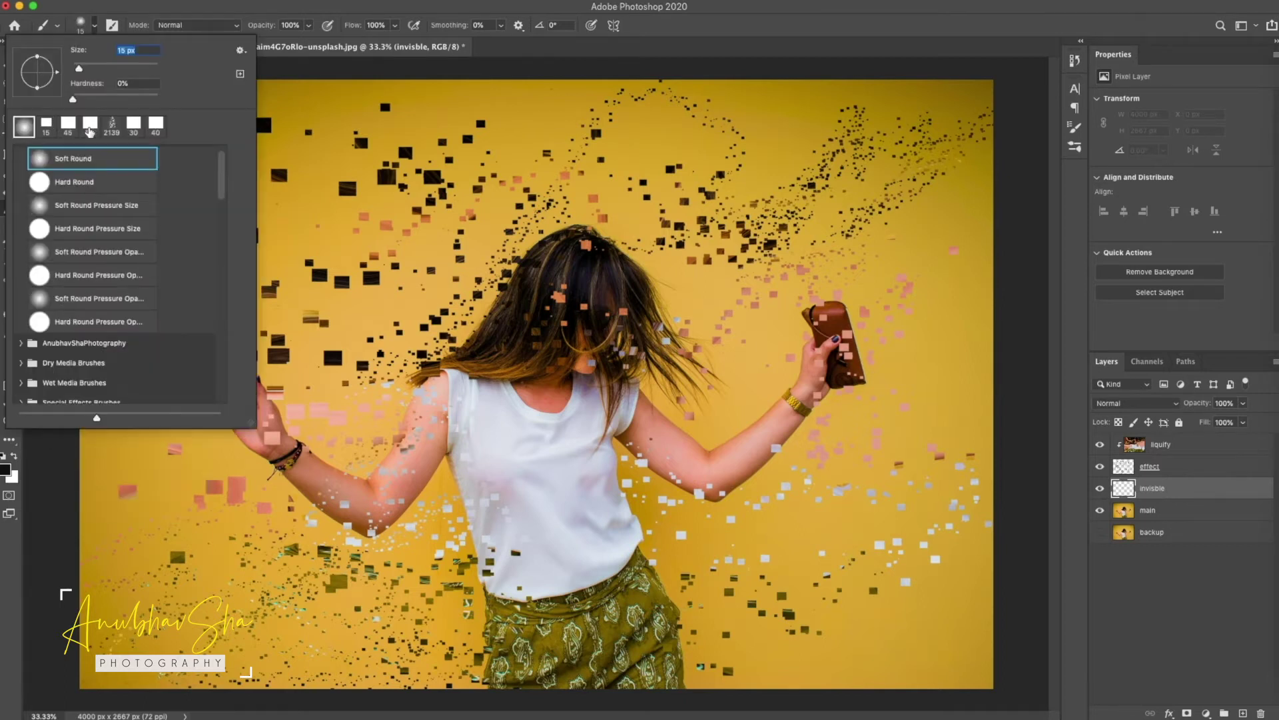
pyautogui.doubleClick(62, 163)
pyautogui.press(']')
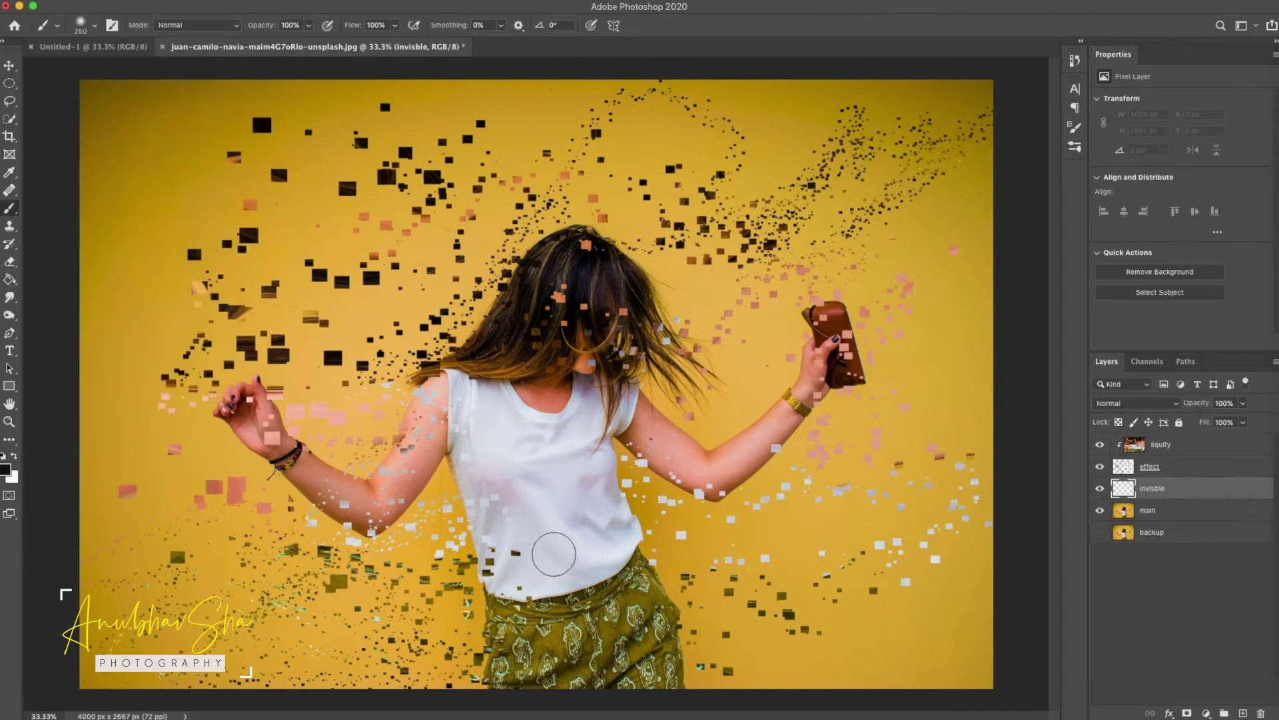
# On the invisble layer, paint sampled background yellow over the skirt's lower part and the underside of the elbow at the photo's left
pyautogui.keyDown('alt'); pyautogui.click(697, 686); pyautogui.keyUp('alt')
pyautogui.moveTo(702, 676)
pyautogui.mouseDown()
pyautogui.moveTo(536, 707)
pyautogui.moveTo(461, 690)
pyautogui.moveTo(518, 704)
pyautogui.moveTo(410, 656)
pyautogui.moveTo(479, 691)
pyautogui.moveTo(474, 651)
pyautogui.moveTo(727, 633)
pyautogui.mouseUp()
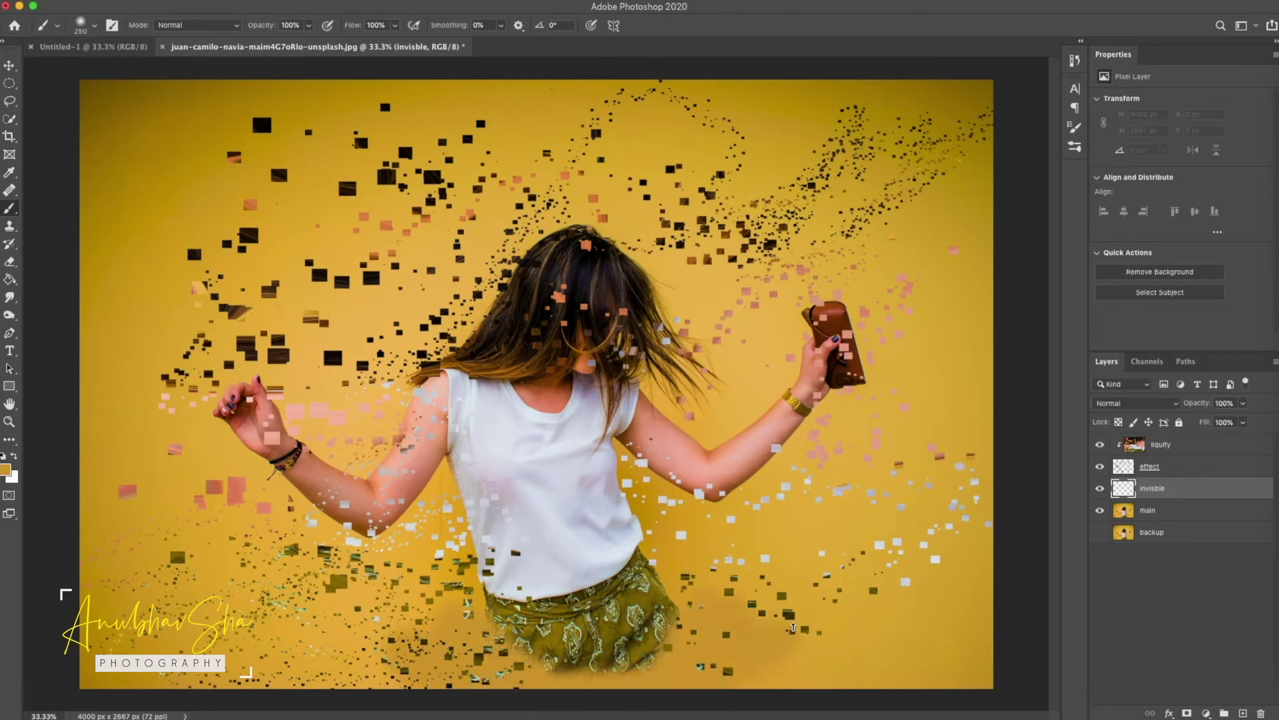
pyautogui.moveTo(391, 566)
pyautogui.mouseDown()
pyautogui.moveTo(354, 564)
pyautogui.moveTo(390, 549)
pyautogui.mouseUp()
pyautogui.press('super+z')
pyautogui.keyDown('alt'); pyautogui.click(338, 532); pyautogui.keyUp('alt')
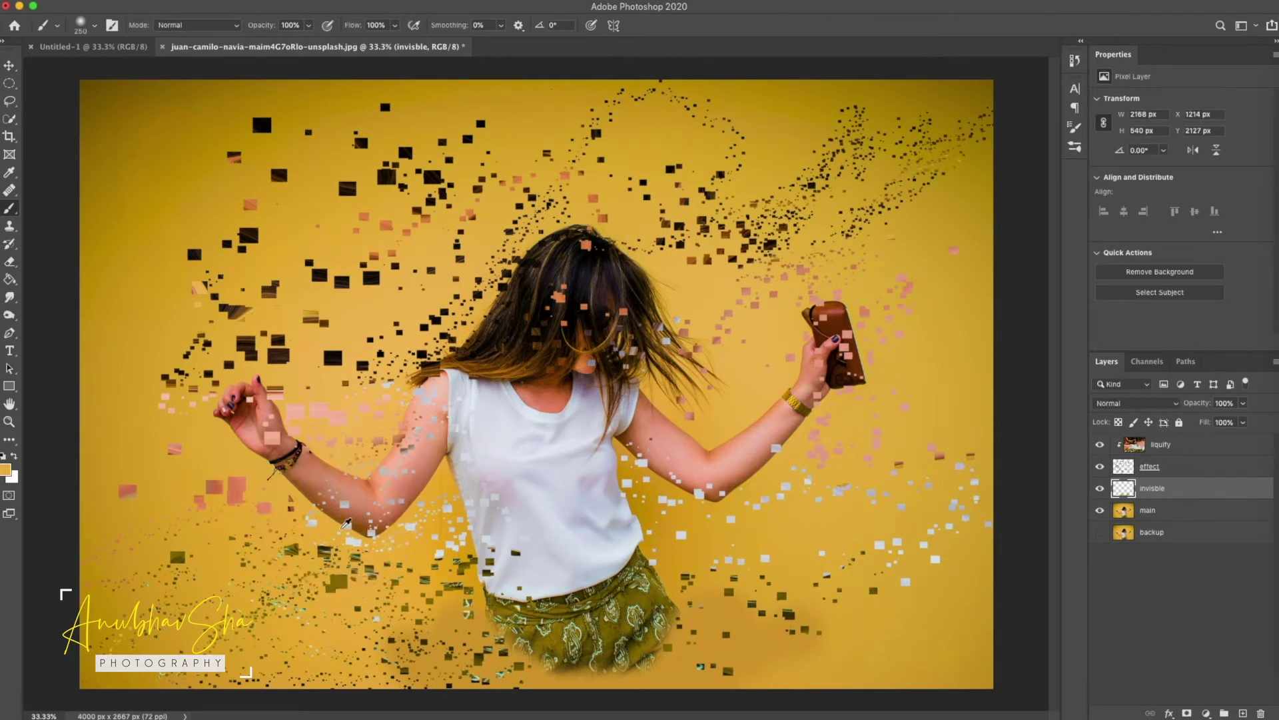
pyautogui.moveTo(350, 533)
pyautogui.mouseDown()
pyautogui.moveTo(395, 550)
pyautogui.moveTo(431, 537)
pyautogui.moveTo(420, 524)
pyautogui.moveTo(365, 548)
pyautogui.moveTo(330, 532)
pyautogui.mouseUp()
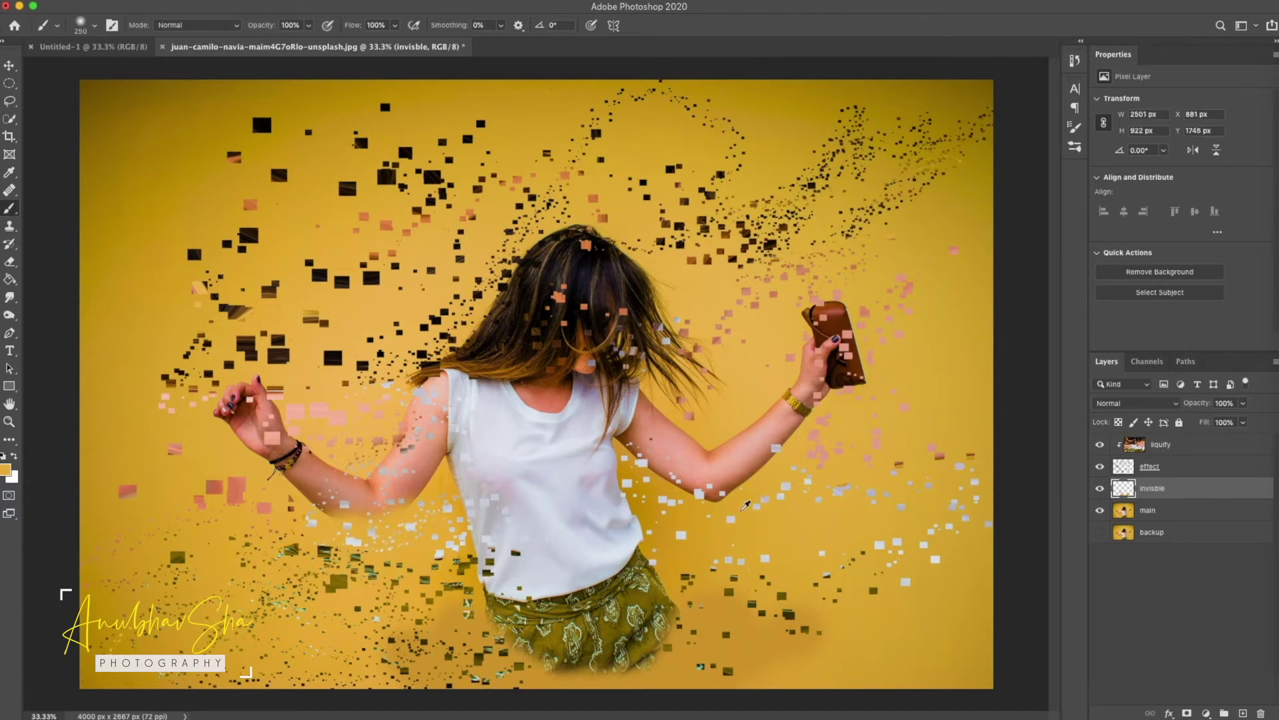
# Paint sampled background yellow over the underside of the elbow at the photo's right and the lower skirt edge
pyautogui.keyDown('alt'); pyautogui.click(736, 493); pyautogui.keyUp('alt')
pyautogui.moveTo(733, 499); pyautogui.dragTo(687, 504)
pyautogui.keyDown('alt'); pyautogui.click(655, 672); pyautogui.keyUp('alt')
pyautogui.moveTo(659, 668)
pyautogui.mouseDown()
pyautogui.moveTo(647, 714)
pyautogui.moveTo(501, 643)
pyautogui.mouseUp()
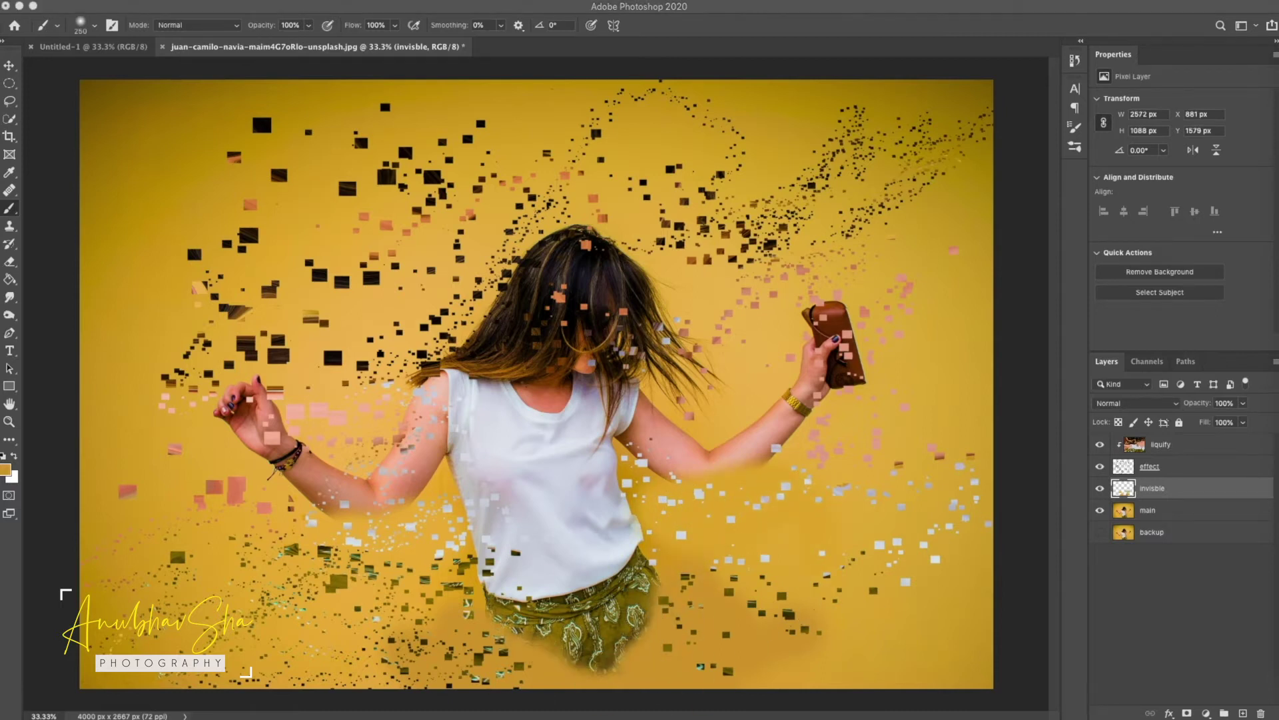
# On the effect layer, reduce the square brush to 20 px and paint dense small squares around the skirt
pyautogui.click(1203, 494)
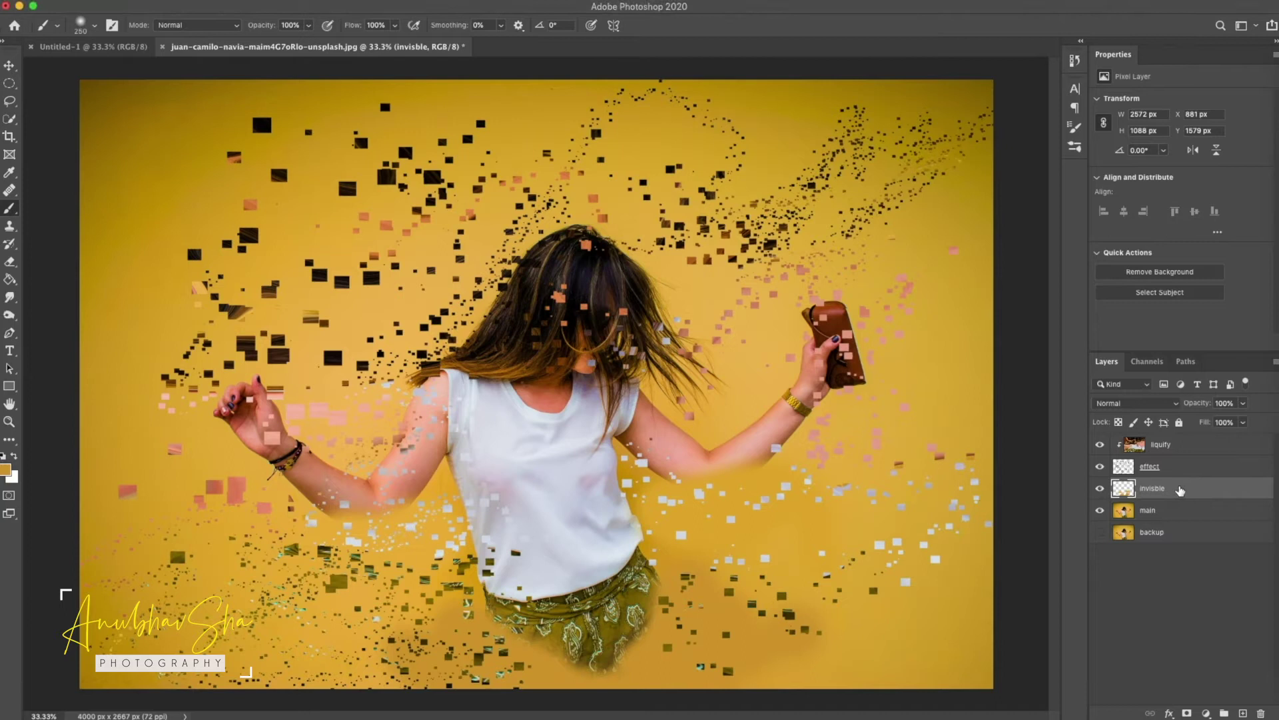
pyautogui.click(1158, 470)
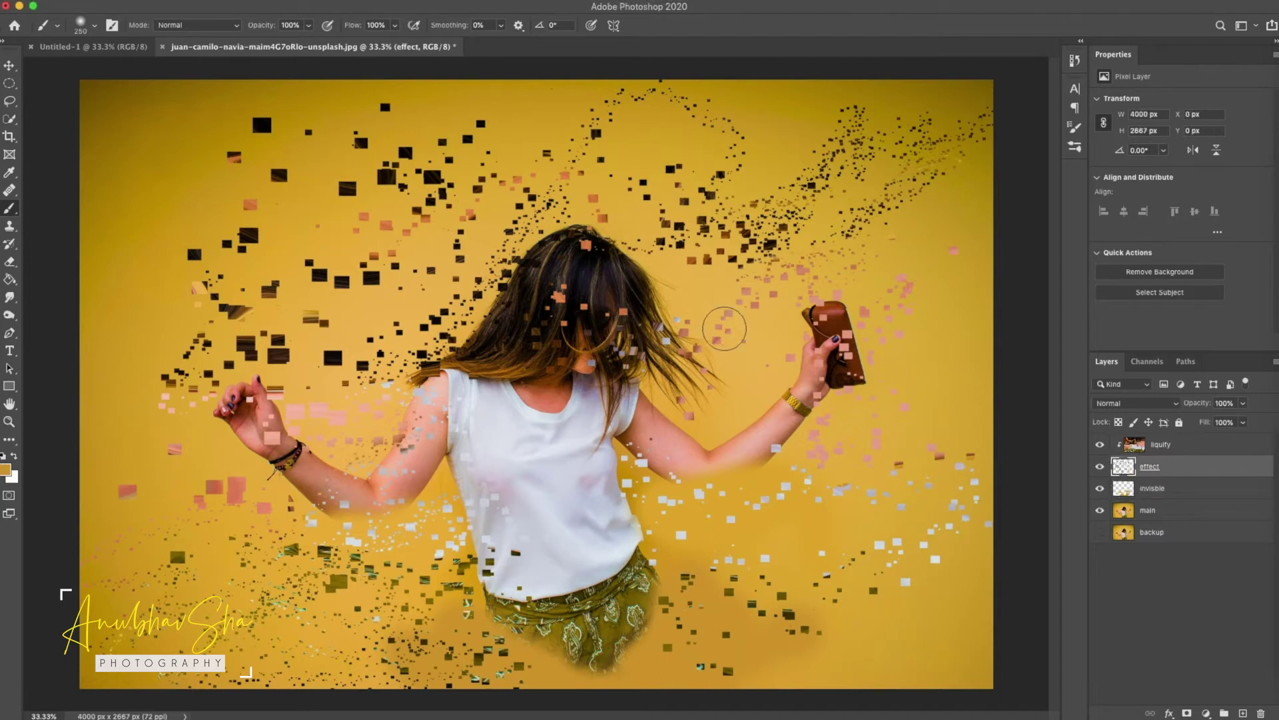
pyautogui.click(1160, 467)
pyautogui.press('[')
pyautogui.press('[')
pyautogui.press('[')
pyautogui.moveTo(553, 673); pyautogui.dragTo(540, 672)
pyautogui.press('[')
pyautogui.press('[')
pyautogui.press('[')
pyautogui.press('[')
pyautogui.press('[')
pyautogui.press('[')
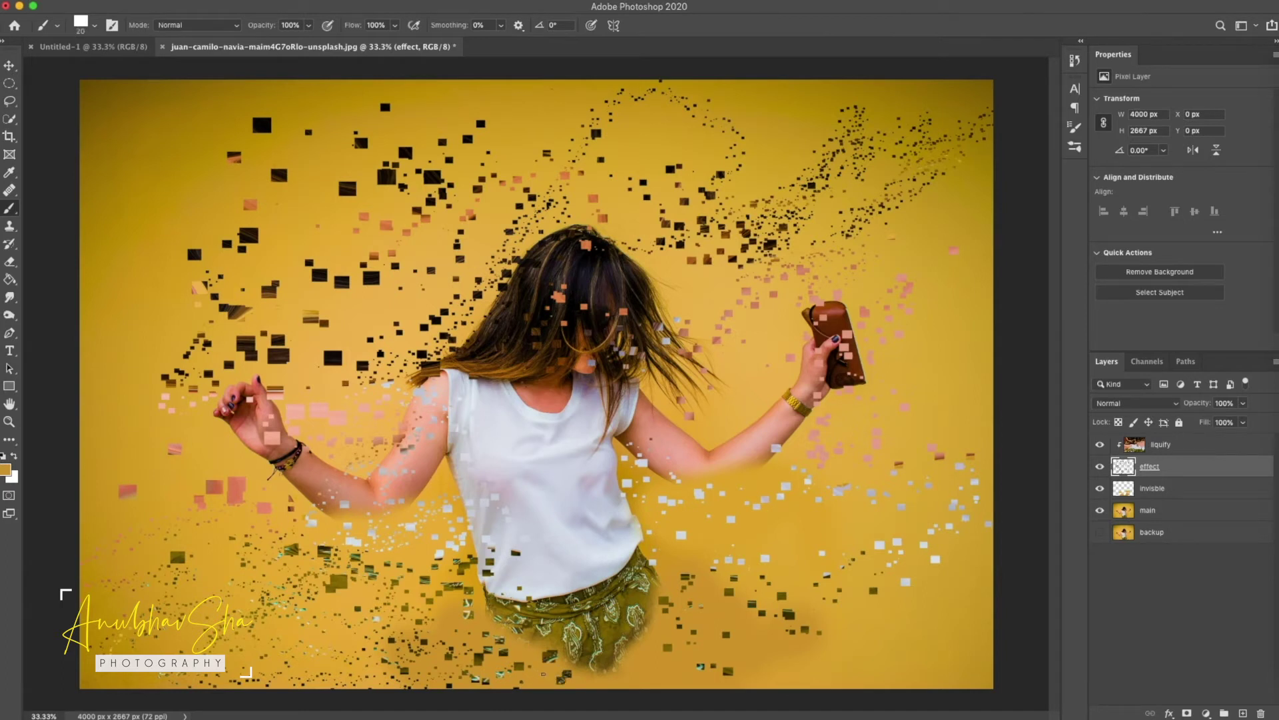
pyautogui.moveTo(466, 631)
pyautogui.mouseDown()
pyautogui.moveTo(660, 627)
pyautogui.moveTo(523, 656)
pyautogui.moveTo(533, 679)
pyautogui.mouseUp()
pyautogui.moveTo(804, 642)
pyautogui.mouseDown()
pyautogui.moveTo(706, 675)
pyautogui.moveTo(393, 640)
pyautogui.mouseUp()
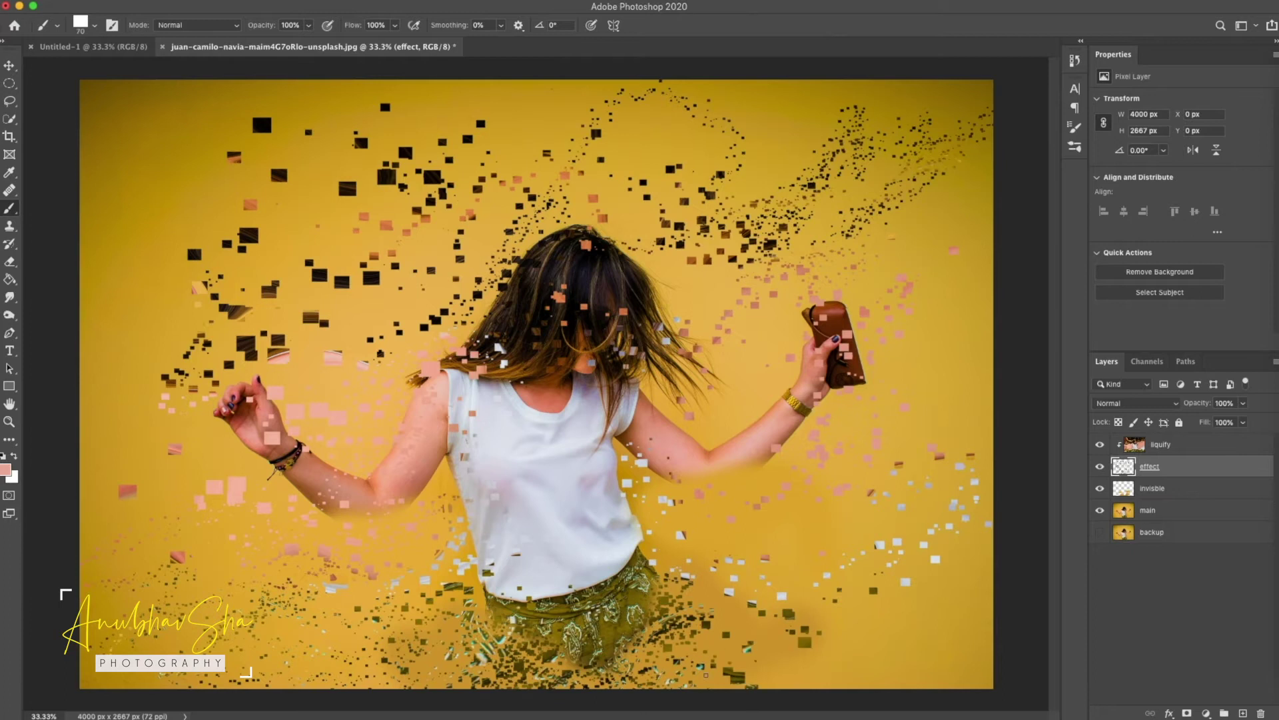
# Enlarge the square brush to 100 px or more and stamp a few large squares beside the skirt, undoing the last unwanted stamp
pyautogui.press(']')
pyautogui.press(']')
pyautogui.press(']')
pyautogui.press(']')
pyautogui.press(']')
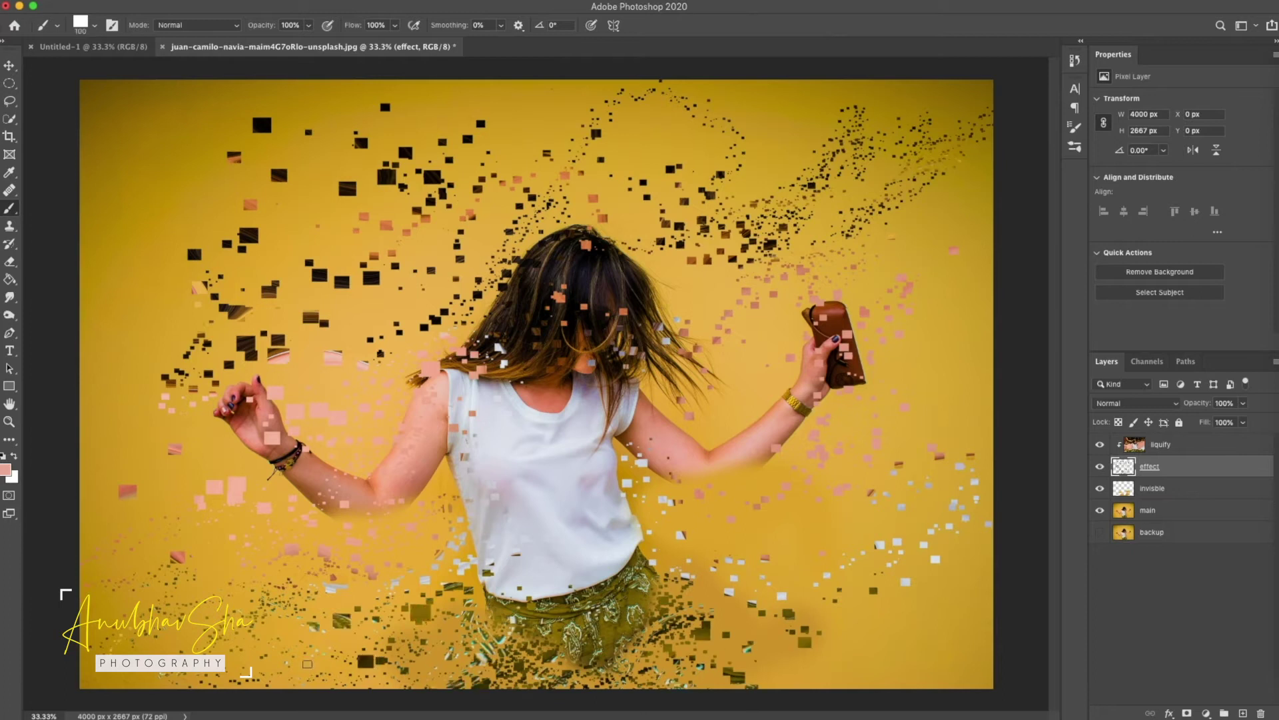
pyautogui.press(']')
pyautogui.press(']')
pyautogui.press(']')
pyautogui.click(800, 623)
pyautogui.click(826, 630)
pyautogui.press('super+z')
# Paint small squares along the undersides of the arms, reducing the square brush to 45 px and down to 30 px
pyautogui.press('[')
pyautogui.press('[')
pyautogui.press('[')
pyautogui.press('[')
pyautogui.press('[')
pyautogui.press('[')
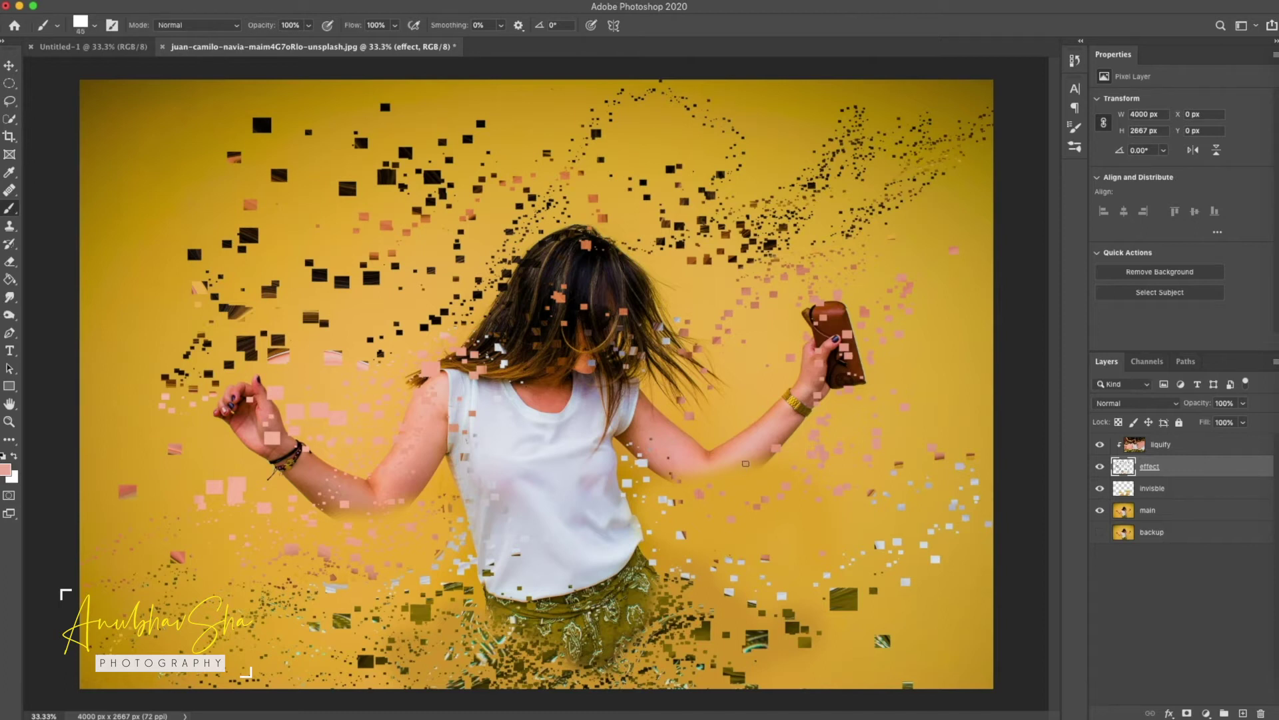
pyautogui.moveTo(713, 478); pyautogui.dragTo(677, 474)
pyautogui.press('[')
pyautogui.press('[')
pyautogui.press('[')
pyautogui.press('[')
pyautogui.press('[')
pyautogui.press('[')
pyautogui.press('[')
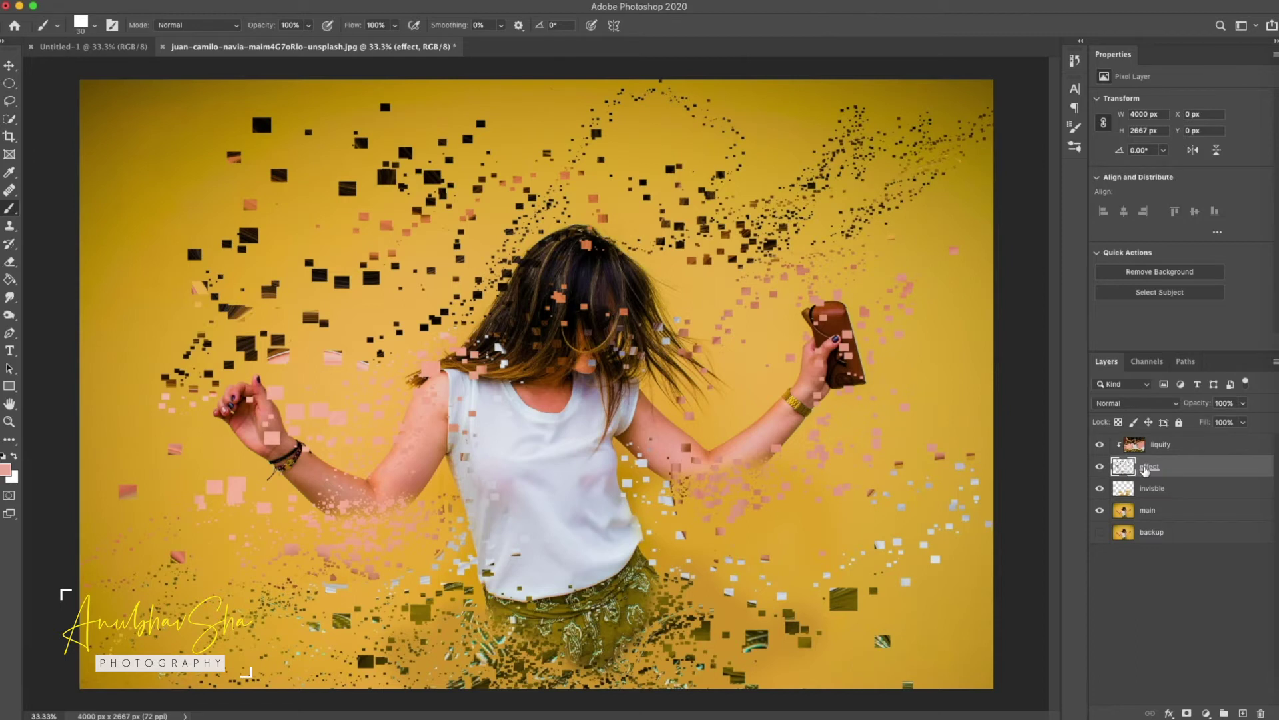
# Add a drop shadow to the effect layer with 25% opacity, 0 px distance and a size of about 11 px
pyautogui.rightClick(1148, 470)
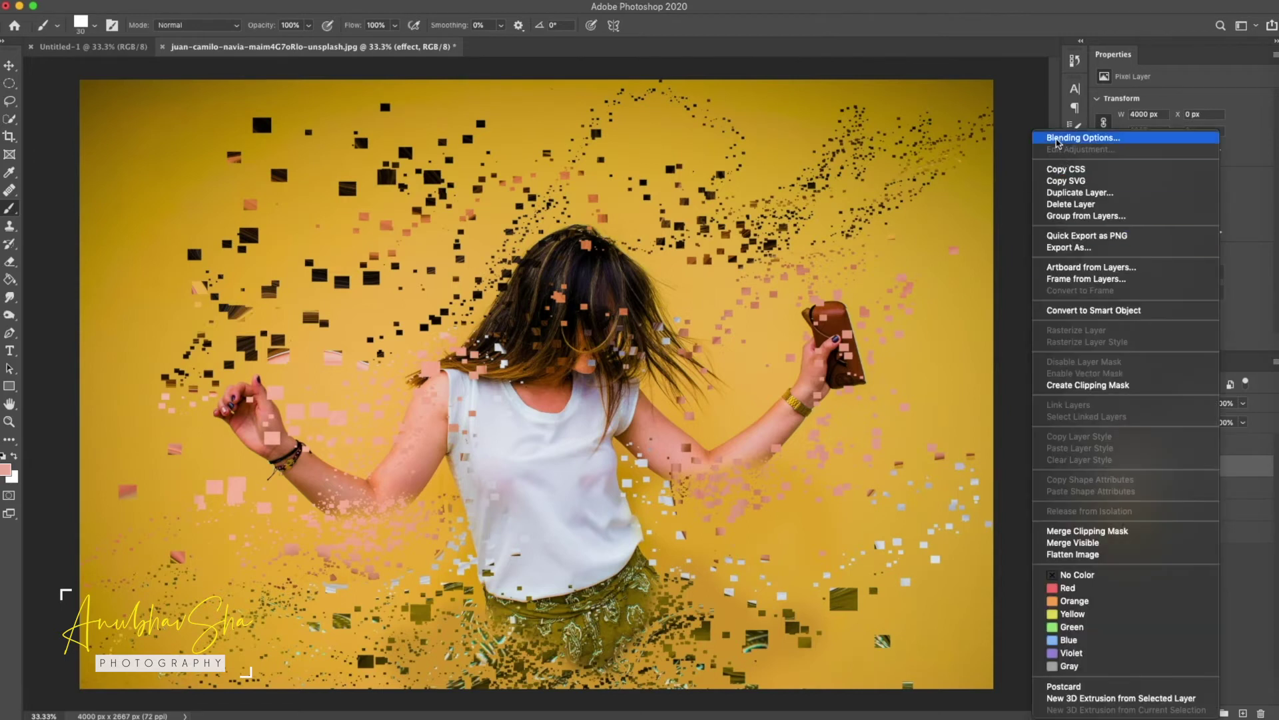
pyautogui.click(1083, 137)
pyautogui.click(796, 308)
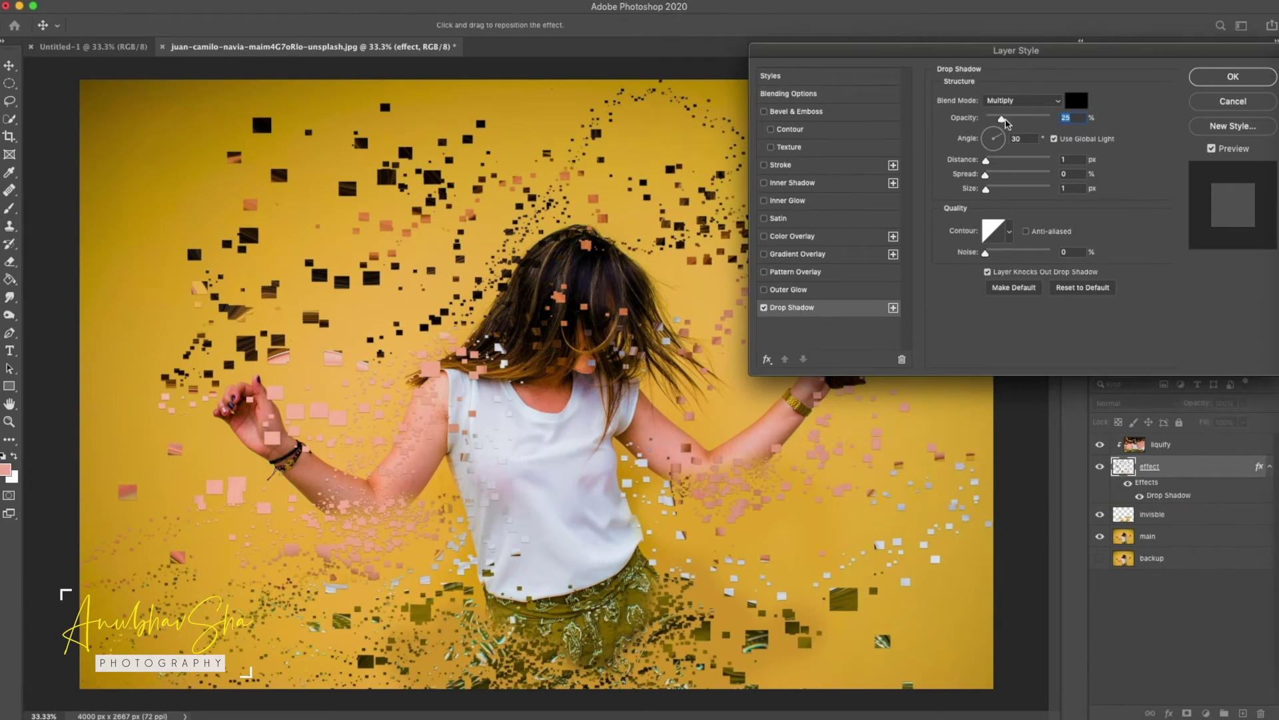
pyautogui.moveTo(986, 189); pyautogui.dragTo(997, 191)
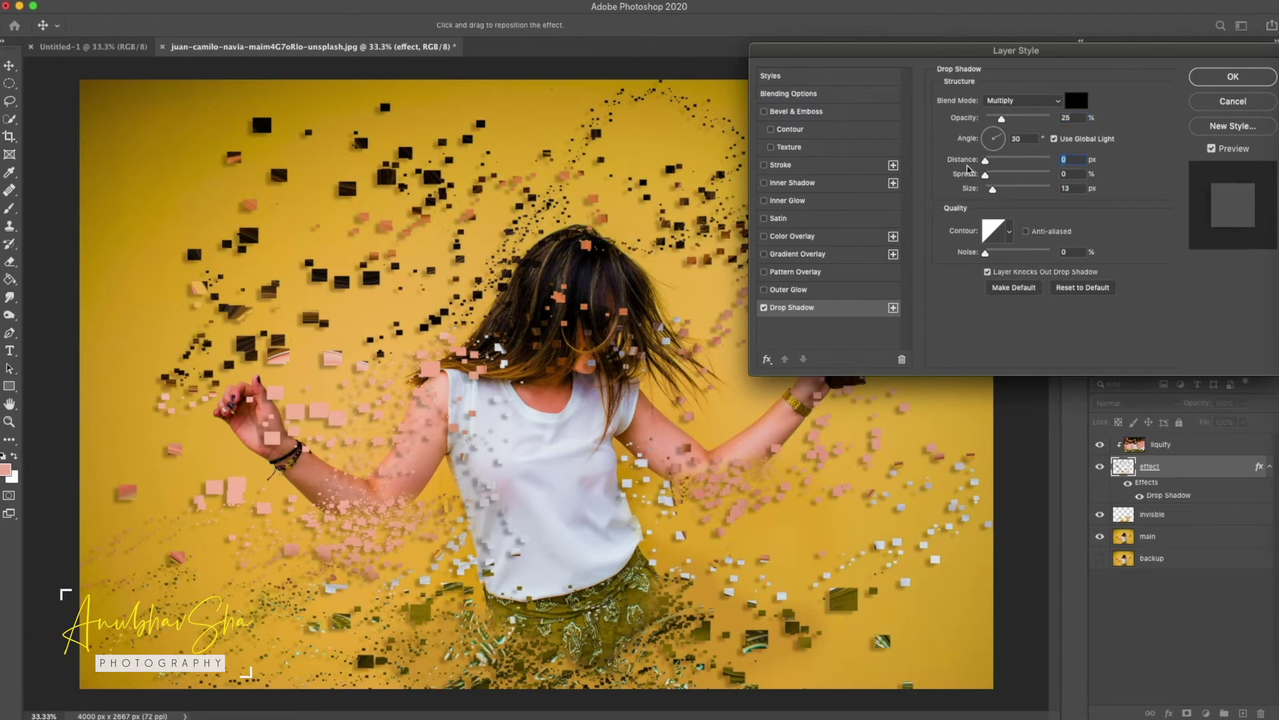
pyautogui.press('Return')
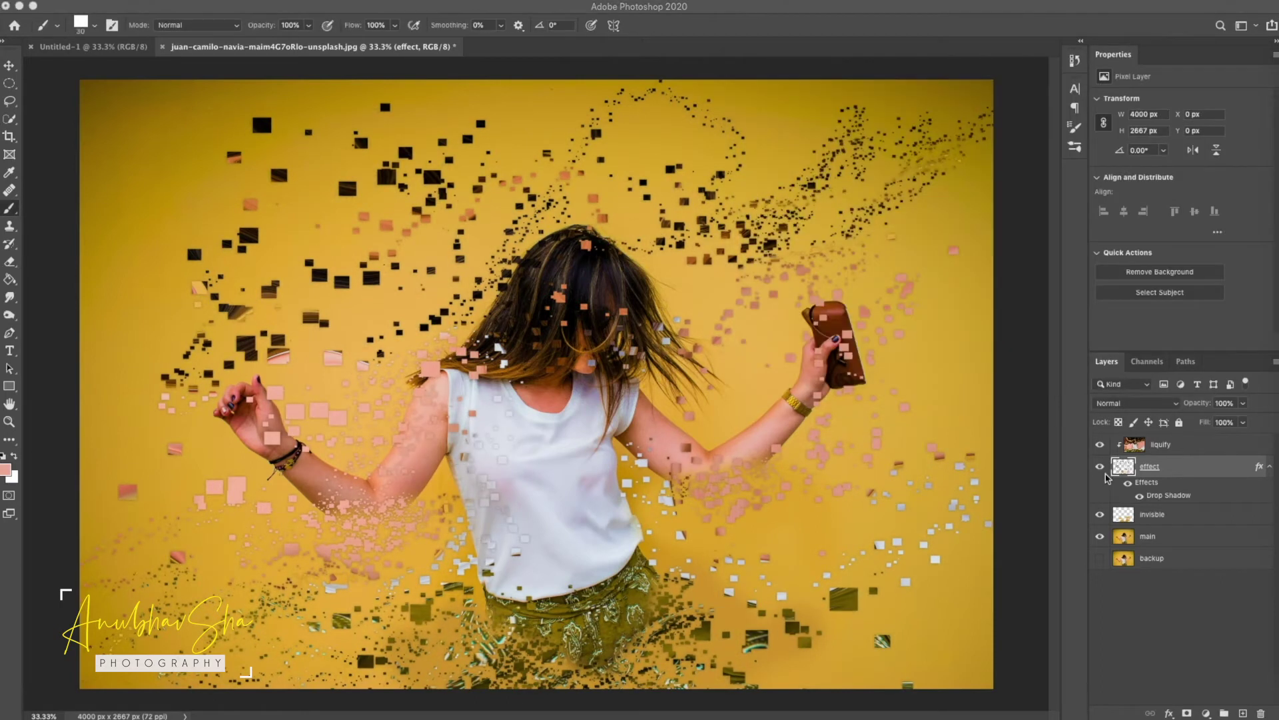
# Add a blank layer above the liquify layer and undo the pink test stroke made on it
pyautogui.click(1199, 445)
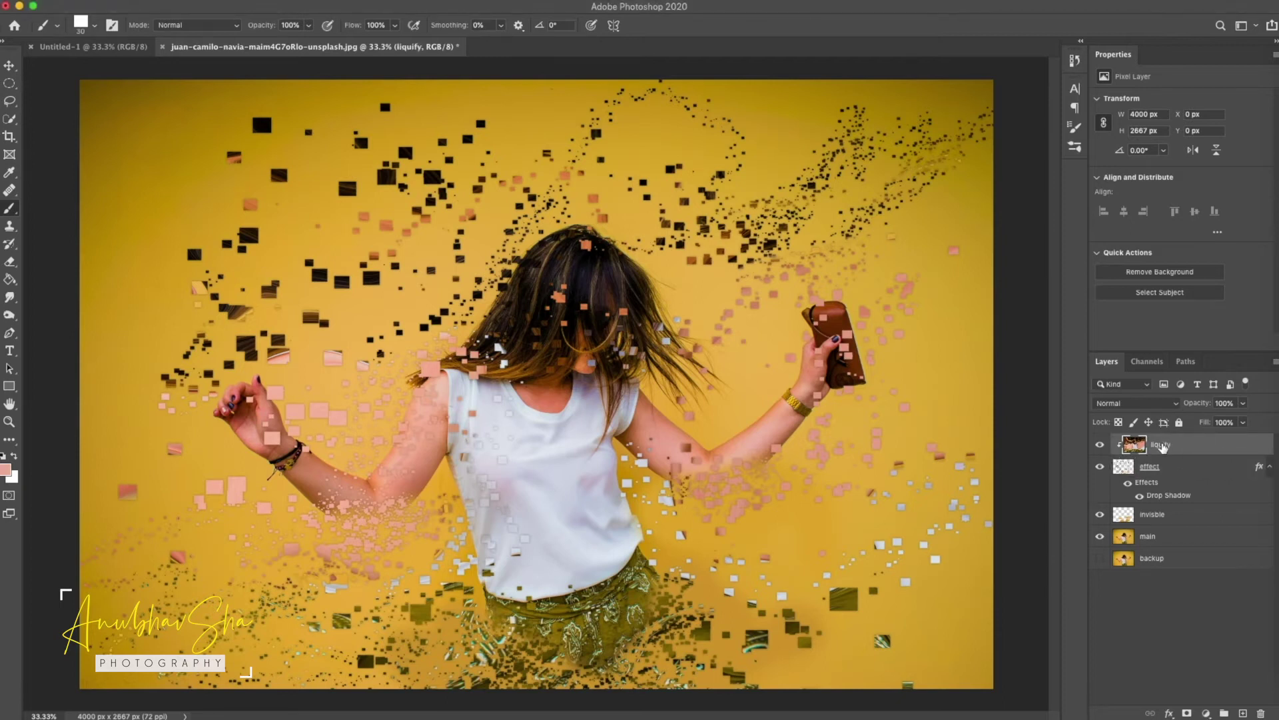
pyautogui.click(1242, 713)
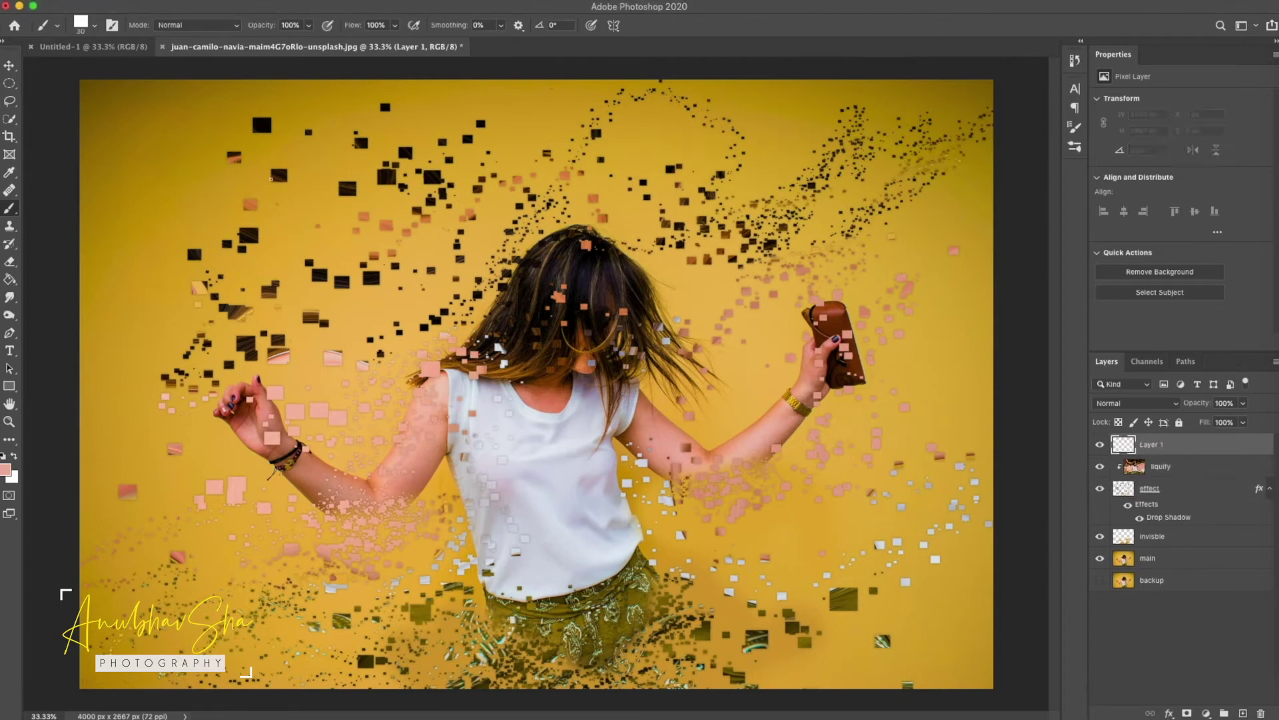
pyautogui.press('super+z')
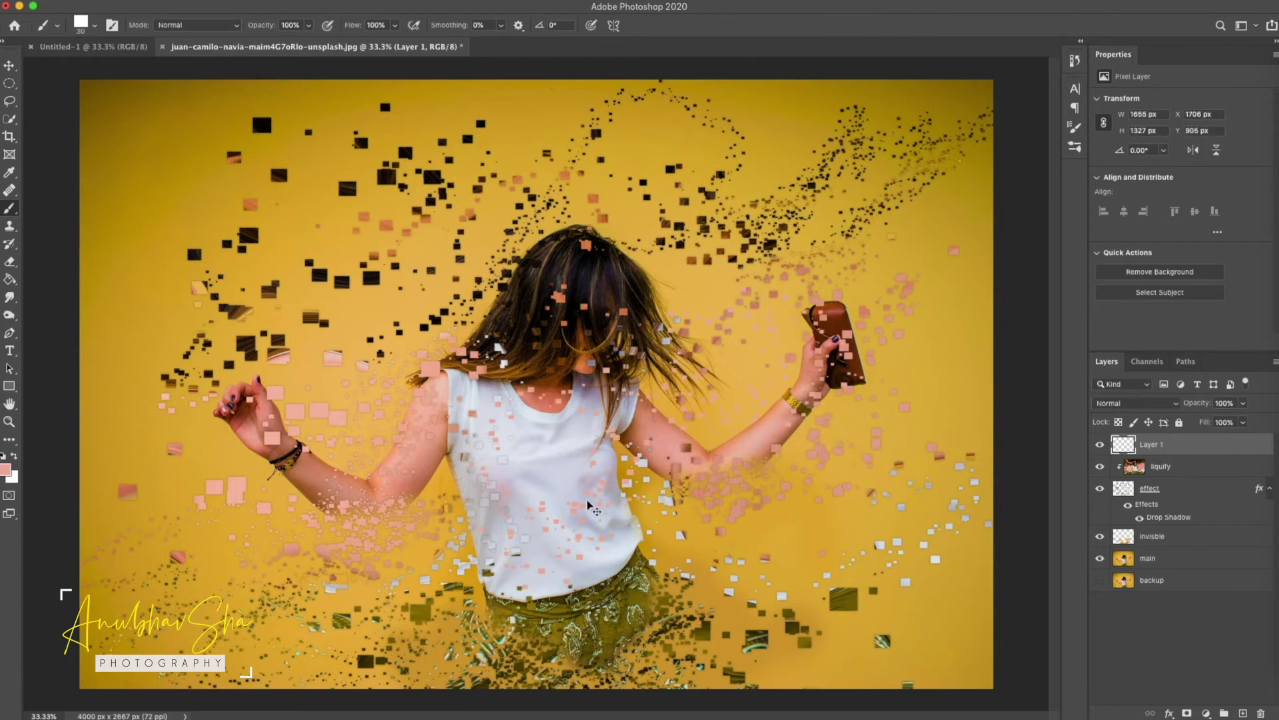
# Make white the foreground colour and paint large scattered squares on the blank layer over the hair, torso and arm at the photo's left
pyautogui.press(']')
pyautogui.press(']')
pyautogui.press(']')
pyautogui.press(']')
pyautogui.press(']')
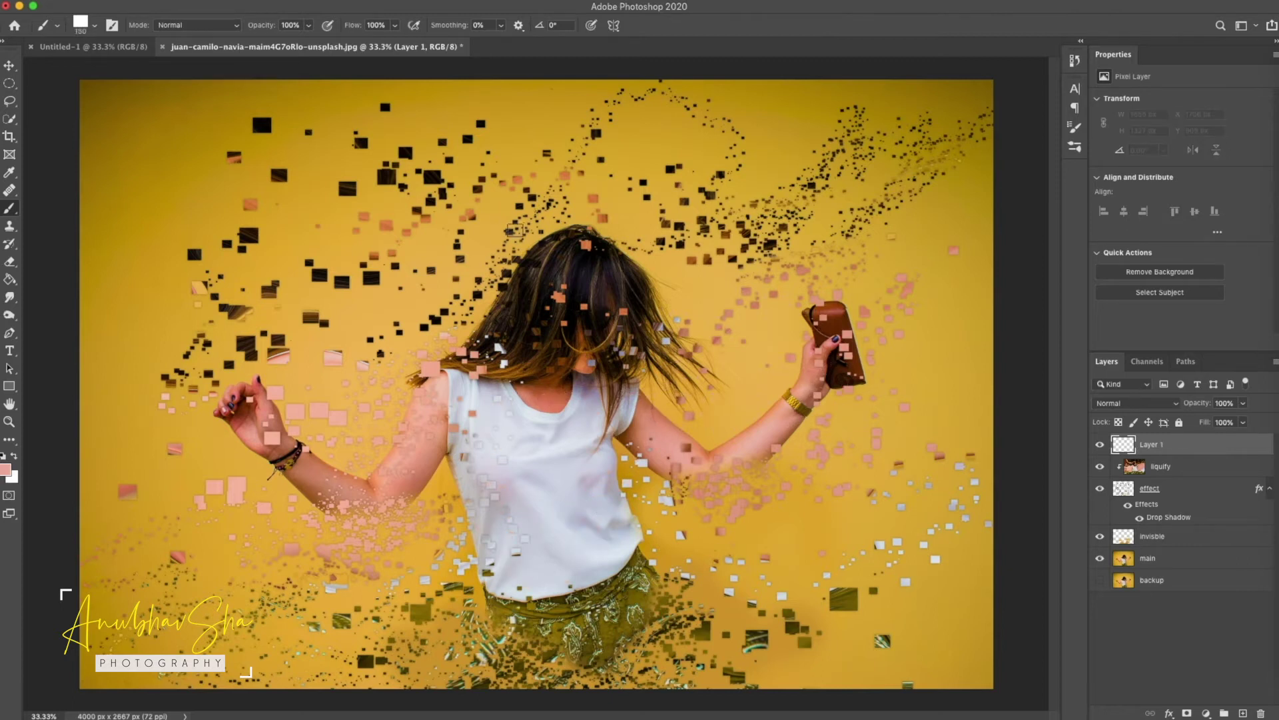
pyautogui.click(14, 456)
pyautogui.press('[')
pyautogui.press('[')
pyautogui.press('[')
pyautogui.press('[')
pyautogui.press('[')
pyautogui.moveTo(541, 217)
pyautogui.mouseDown()
pyautogui.moveTo(498, 341)
pyautogui.moveTo(449, 380)
pyautogui.moveTo(437, 445)
pyautogui.moveTo(492, 673)
pyautogui.mouseUp()
pyautogui.moveTo(402, 459); pyautogui.dragTo(257, 573)
# Reduce the square brush to 45 px and add smaller white squares along the torso's left edge toward the skirt
pyautogui.press('[')
pyautogui.press('[')
pyautogui.press('[')
pyautogui.press('[')
pyautogui.press('[')
pyautogui.moveTo(466, 543)
pyautogui.mouseDown()
pyautogui.moveTo(466, 244)
pyautogui.moveTo(437, 615)
pyautogui.mouseUp()
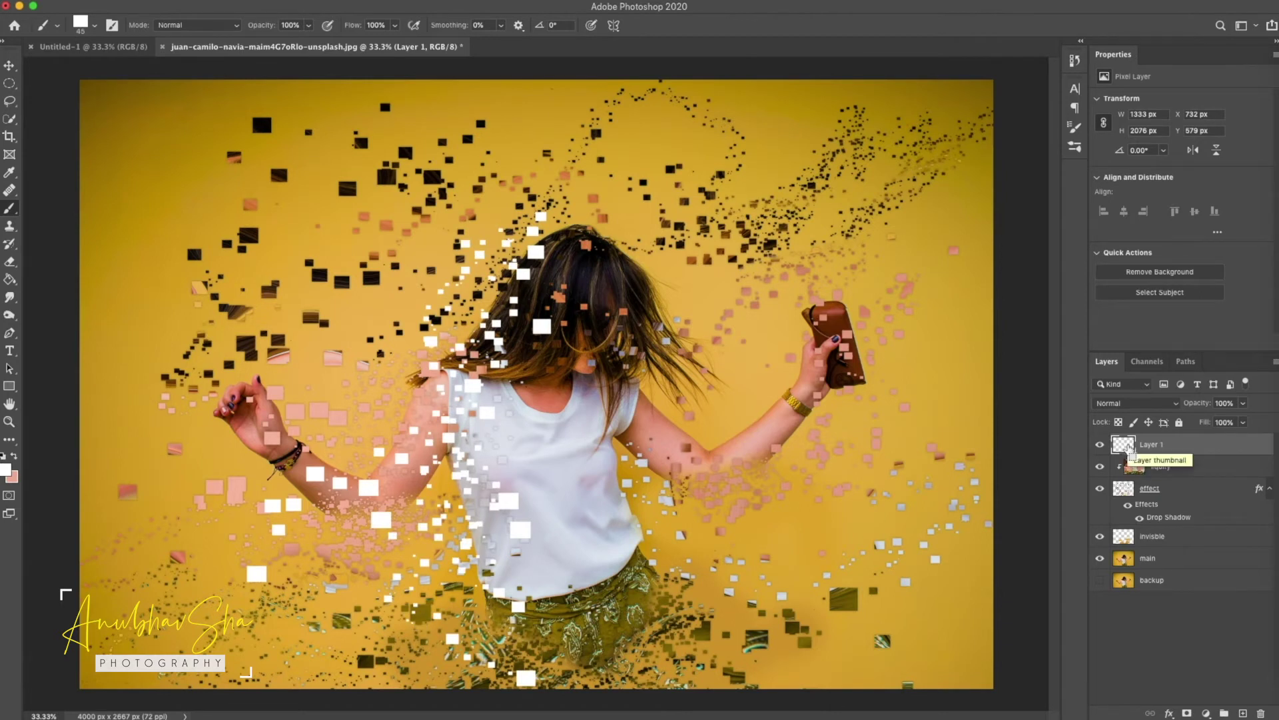
# Load the white squares as a selection, delete their layer, copy the selection from liquify to a new layer and view it alone
pyautogui.keyDown('super'); pyautogui.click(1126, 449); pyautogui.keyUp('super')
pyautogui.moveTo(1194, 446); pyautogui.dragTo(1261, 715)
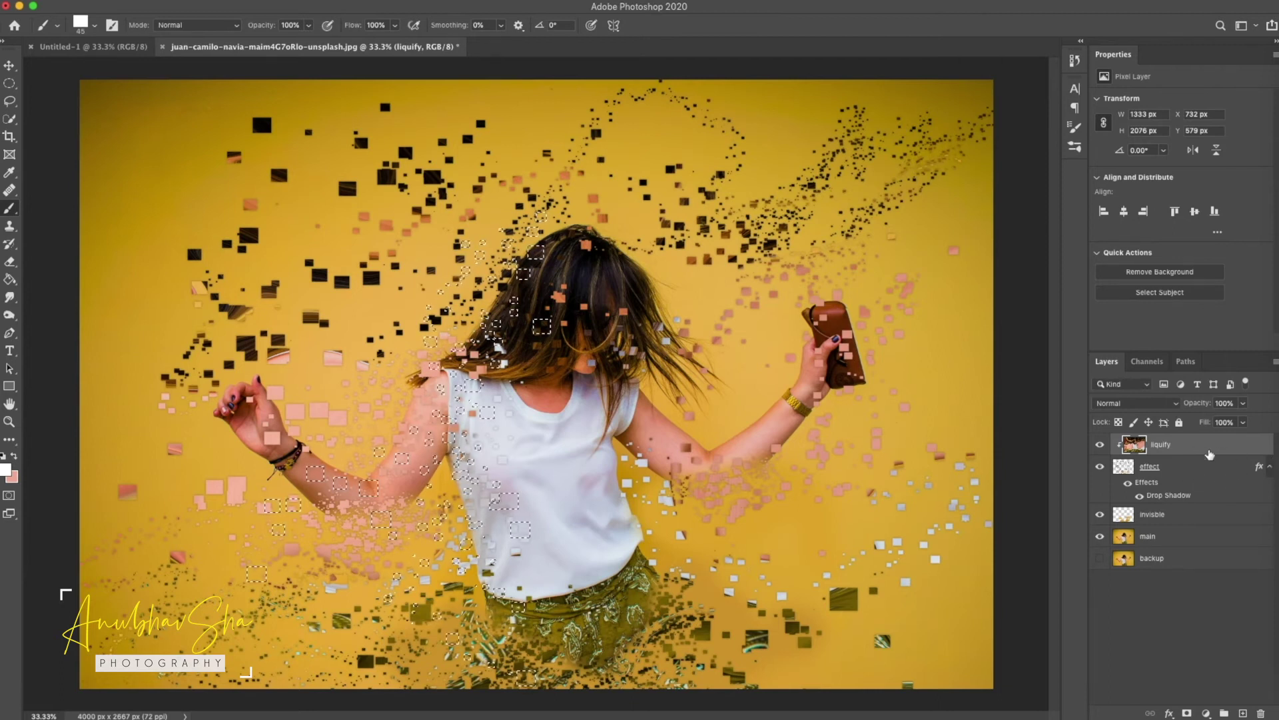
pyautogui.hotkey('ctrl', 'j')
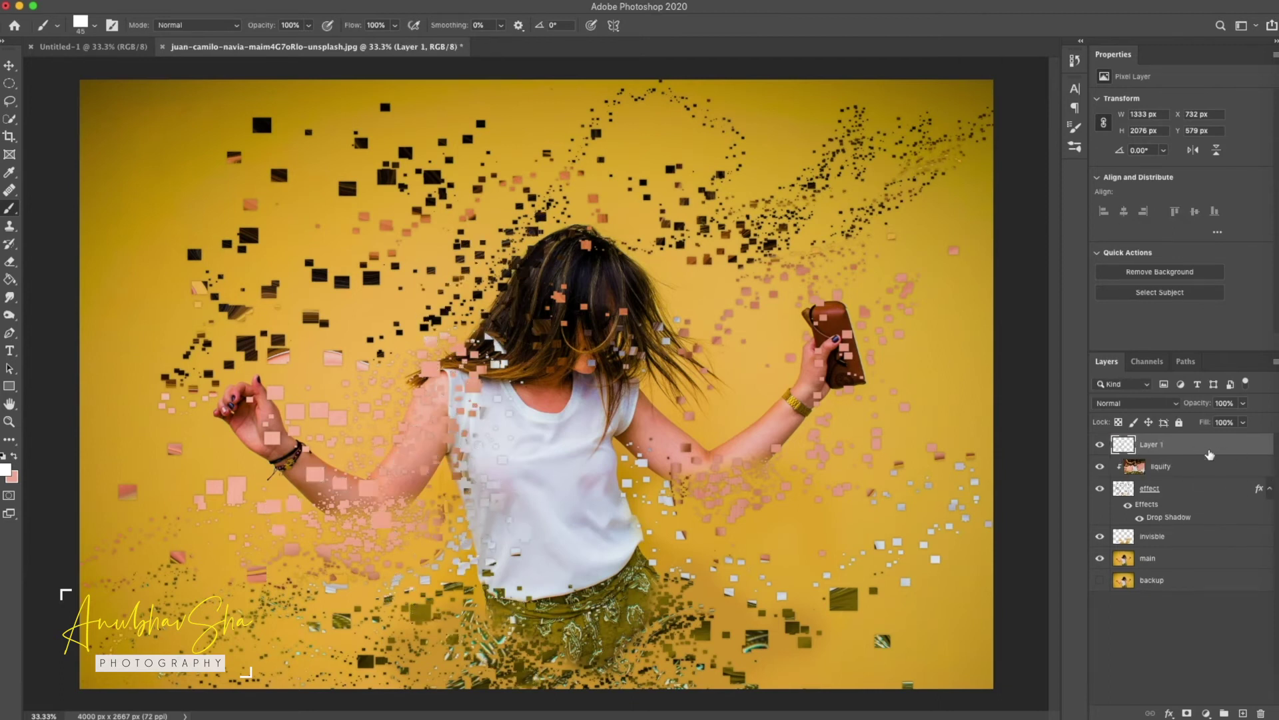
pyautogui.keyDown('alt'); pyautogui.click(1100, 449); pyautogui.keyUp('alt')
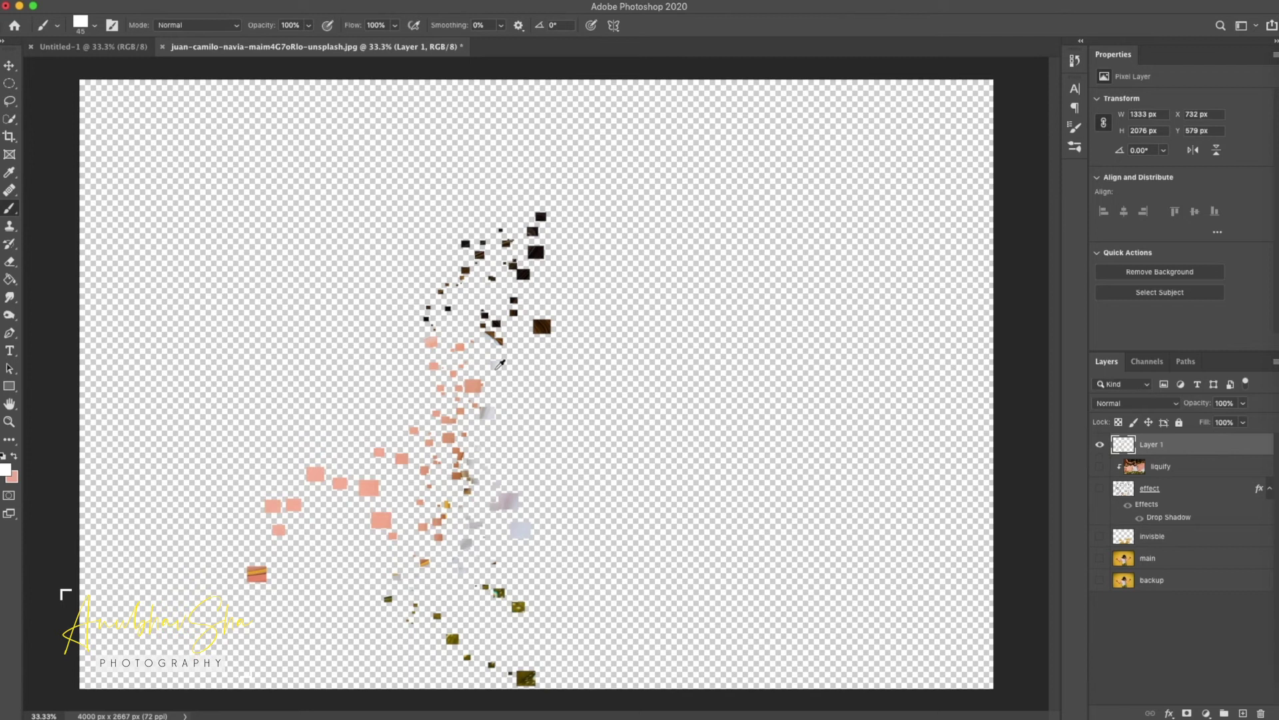
pyautogui.keyDown('alt'); pyautogui.click(1101, 450); pyautogui.keyUp('alt')
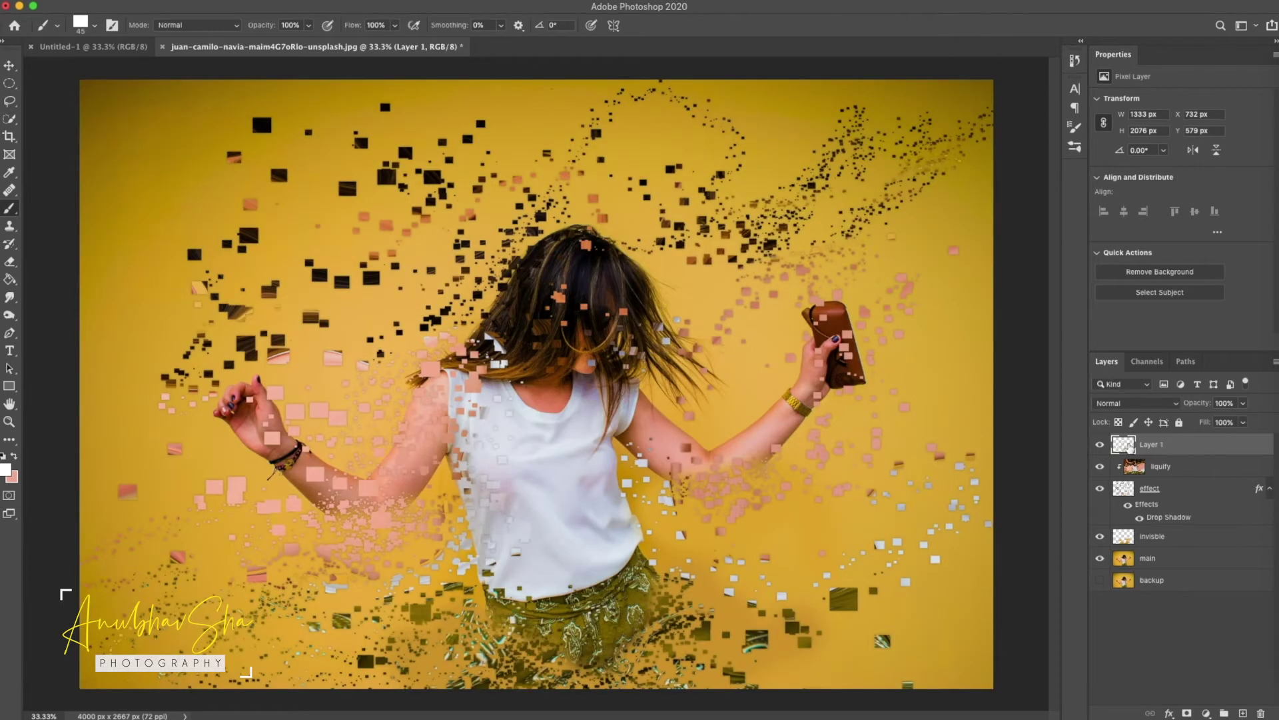
# Convert the copied squares layer to a smart object and add a drop shadow with 25% opacity, 0 px distance and 11 px size
pyautogui.rightClick(1202, 446)
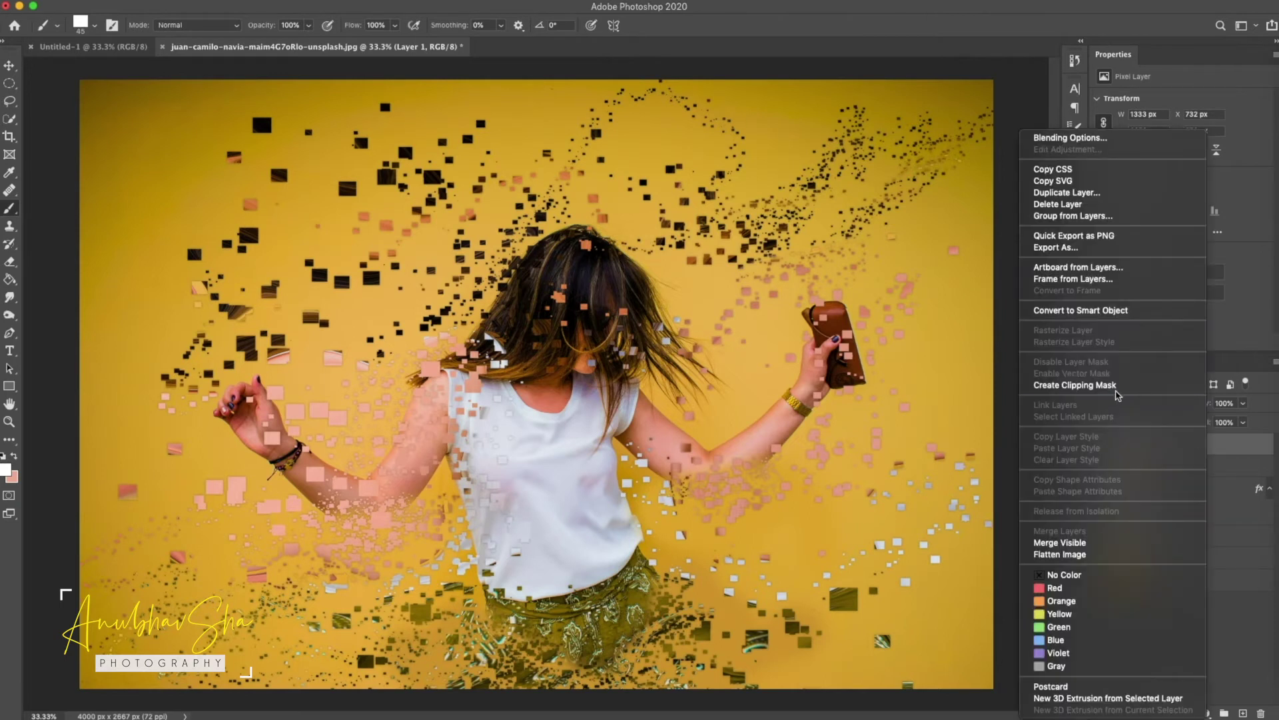
pyautogui.click(1059, 310)
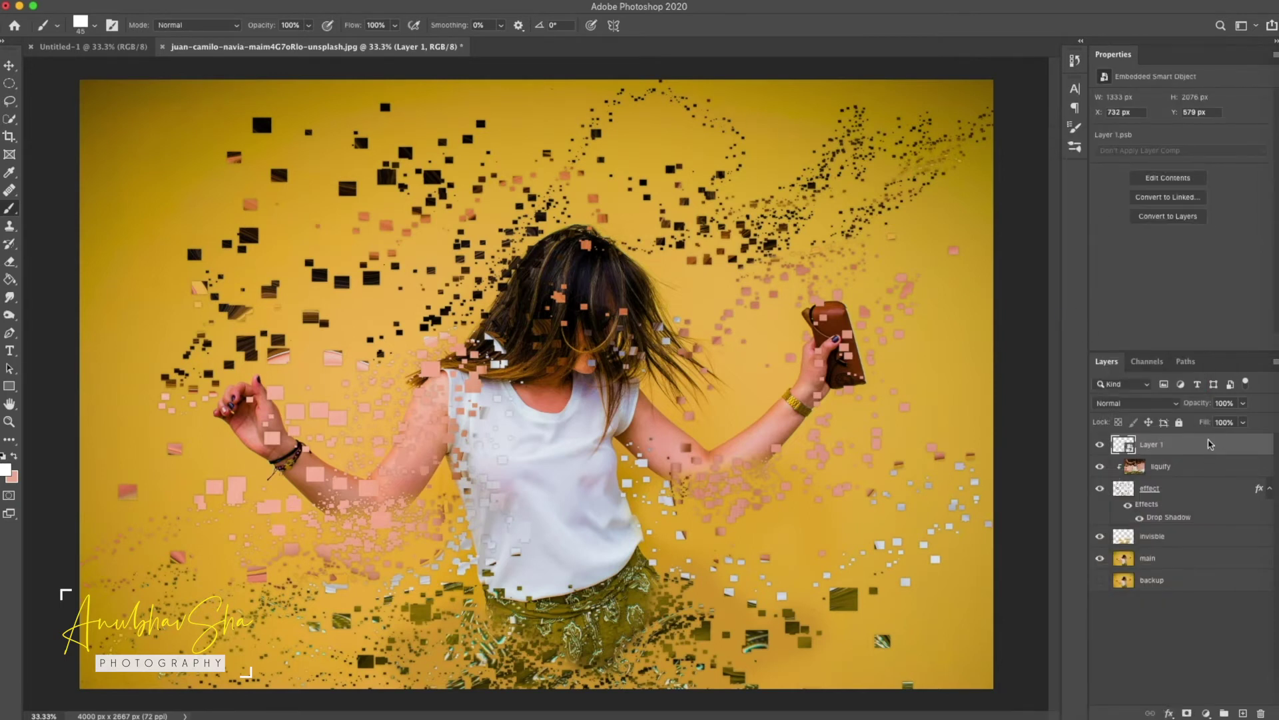
pyautogui.rightClick(1209, 445)
pyautogui.click(1053, 124)
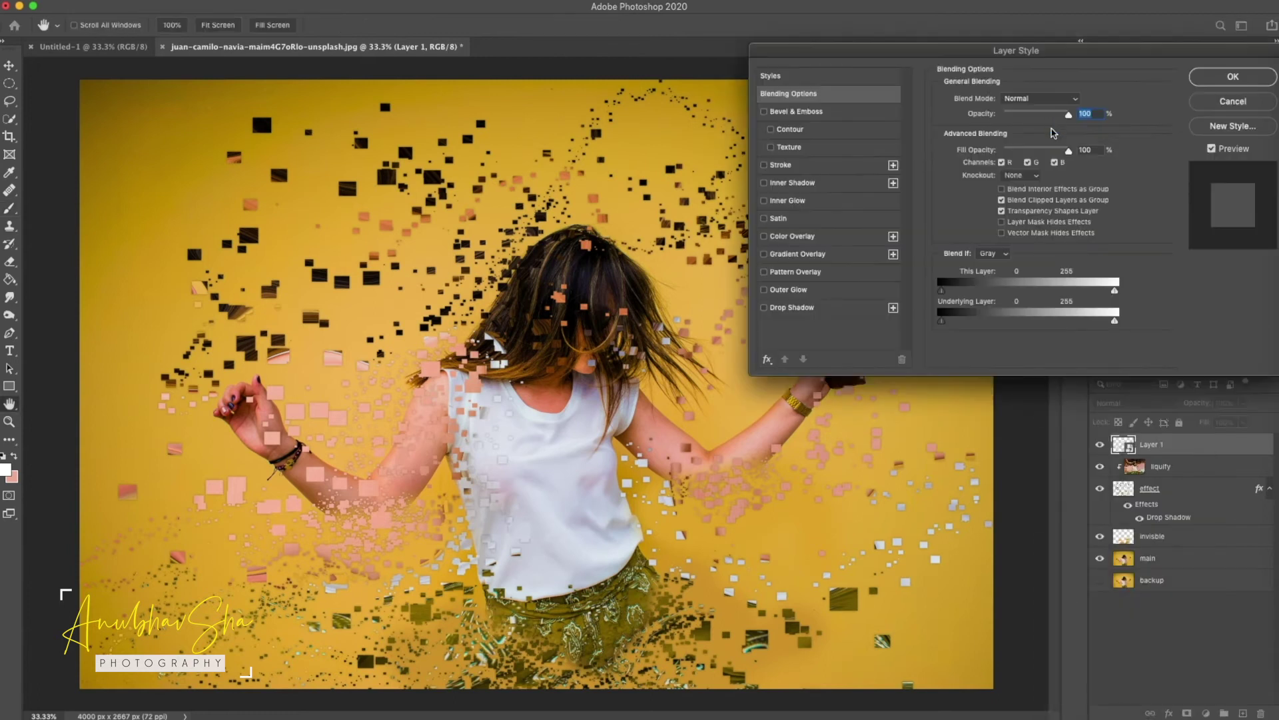
pyautogui.click(793, 309)
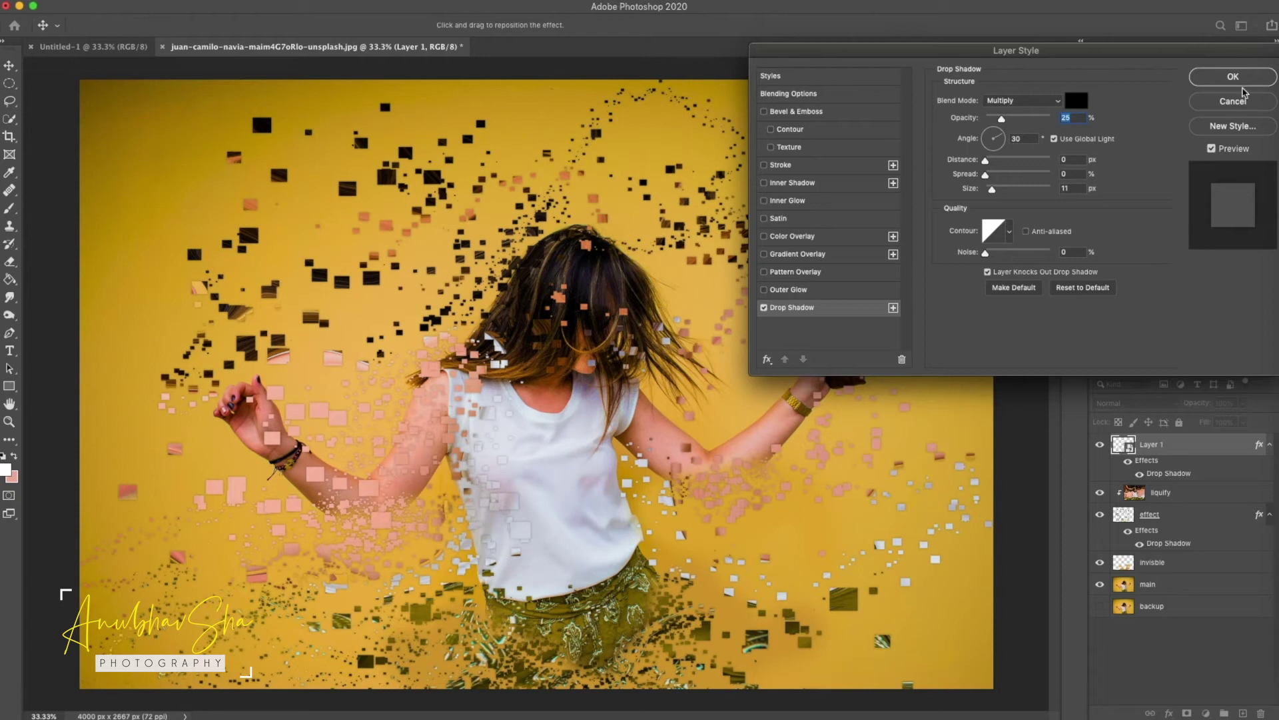
pyautogui.click(1233, 78)
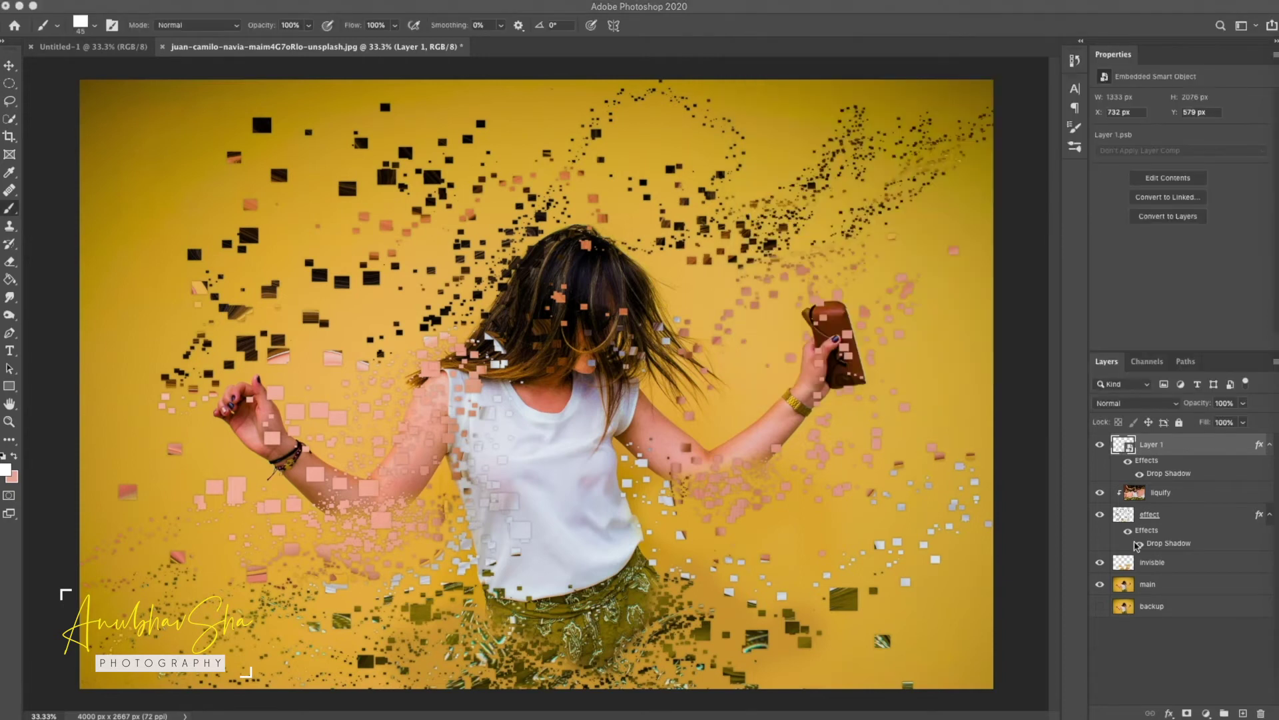
# Rename the smart object layer as "px"
pyautogui.doubleClick(1157, 445)
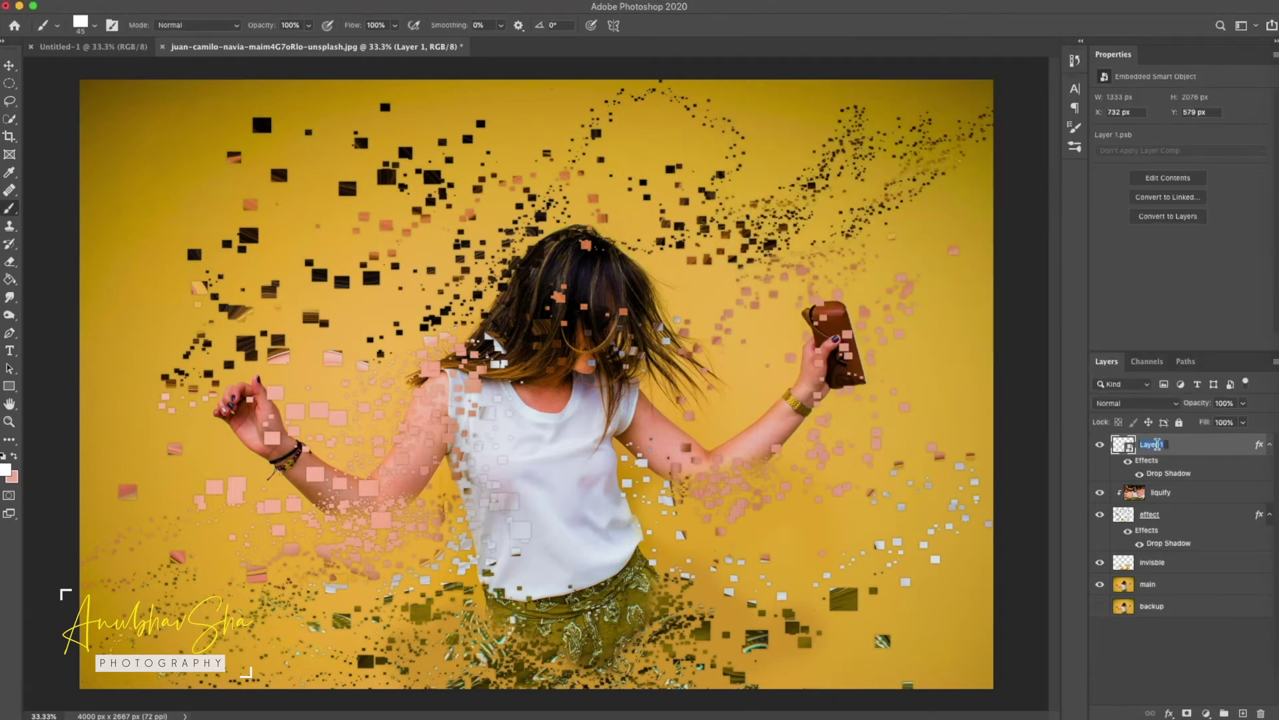
pyautogui.write('px')
pyautogui.press('Return')
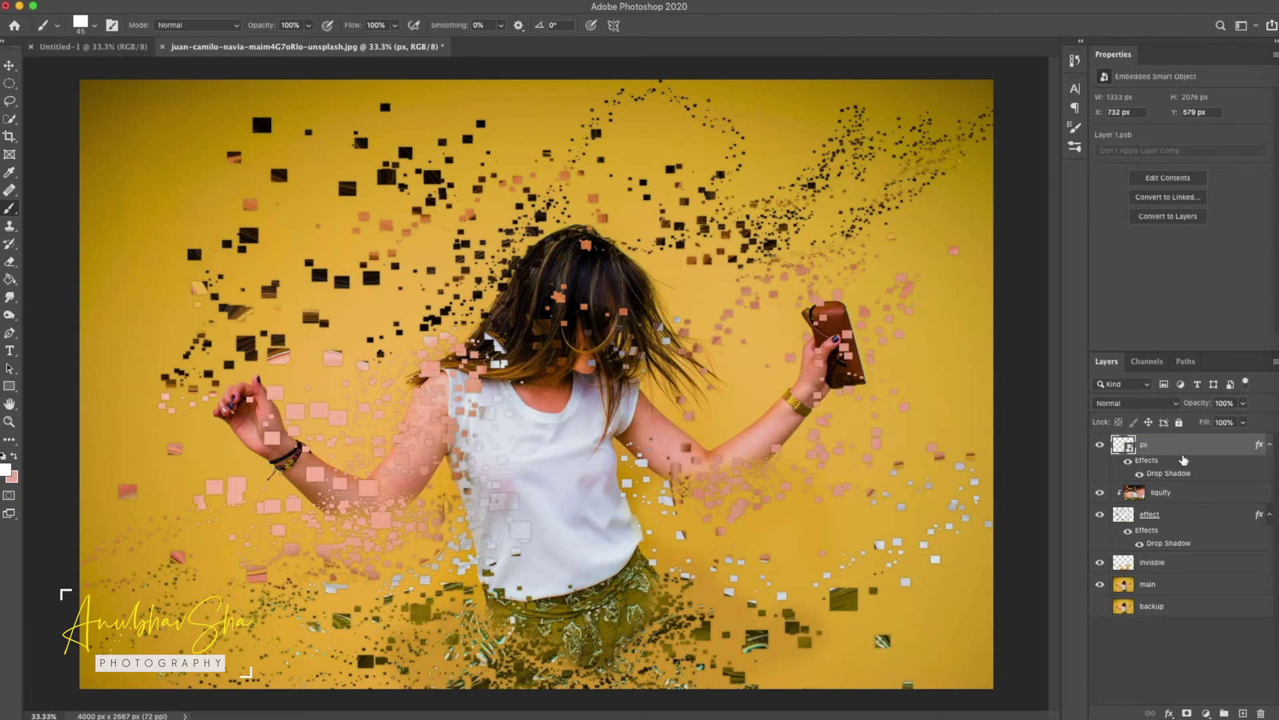
# Scale the px layer down to about 642 by 1000 px and place it over the lower left of the torso
pyautogui.hotkey('ctrl', 't')
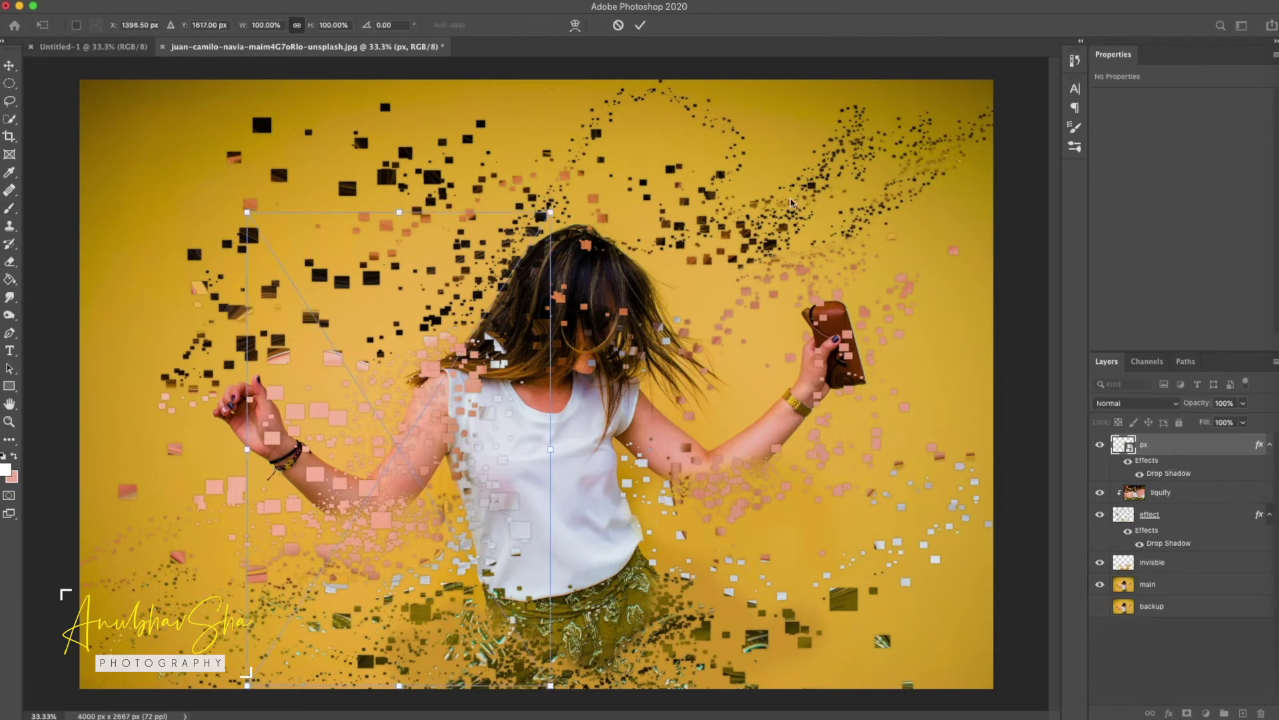
pyautogui.moveTo(370, 495); pyautogui.dragTo(502, 512)
pyautogui.press('Return')
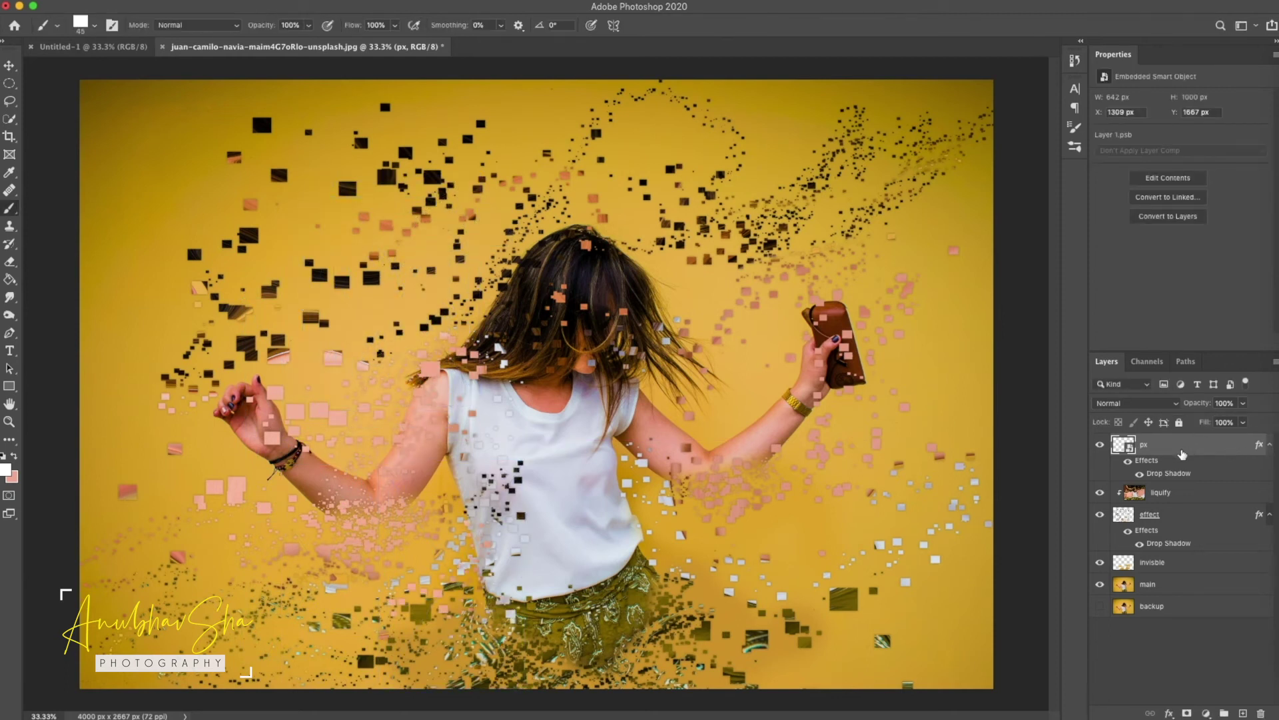
# Duplicate the px layer, enlarge the copy to about 1107 by 1723 px and place it over the hair and torso's left side
pyautogui.press('super+j')
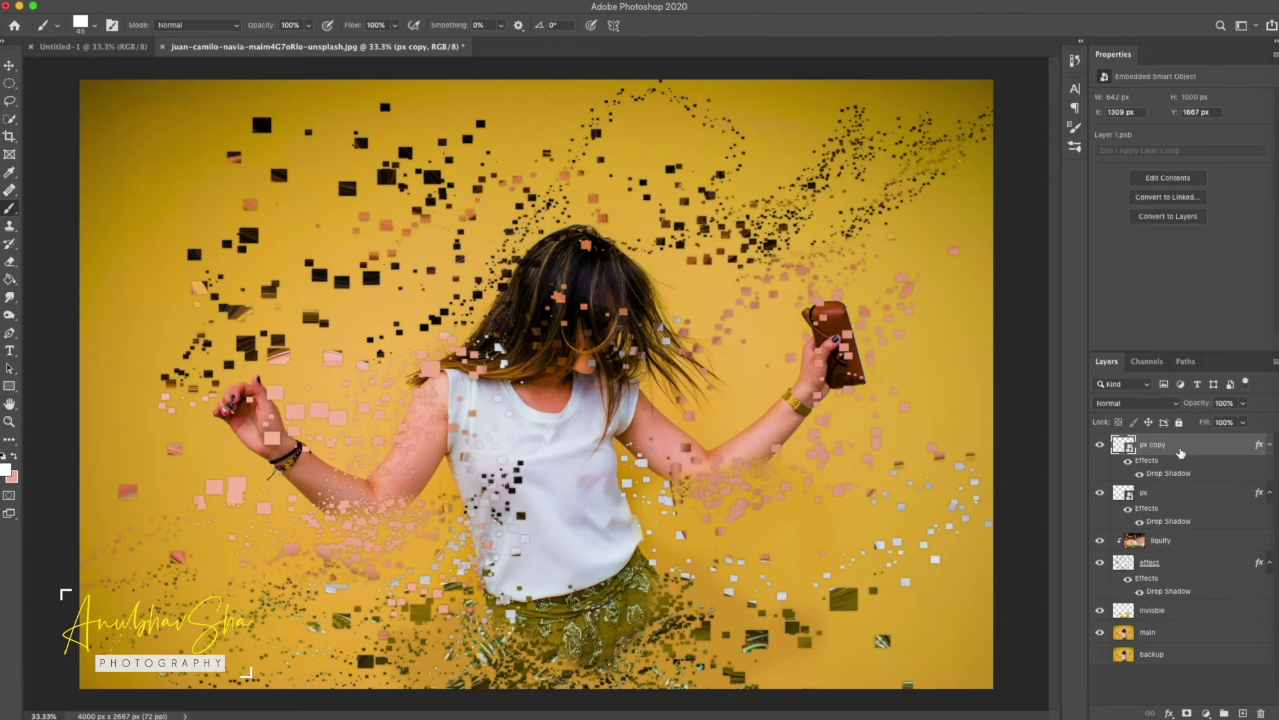
pyautogui.press('super+t')
pyautogui.moveTo(378, 459); pyautogui.dragTo(247, 314)
pyautogui.moveTo(445, 491)
pyautogui.mouseDown()
pyautogui.moveTo(425, 438)
pyautogui.moveTo(451, 374)
pyautogui.moveTo(457, 415)
pyautogui.mouseUp()
pyautogui.press('Return')
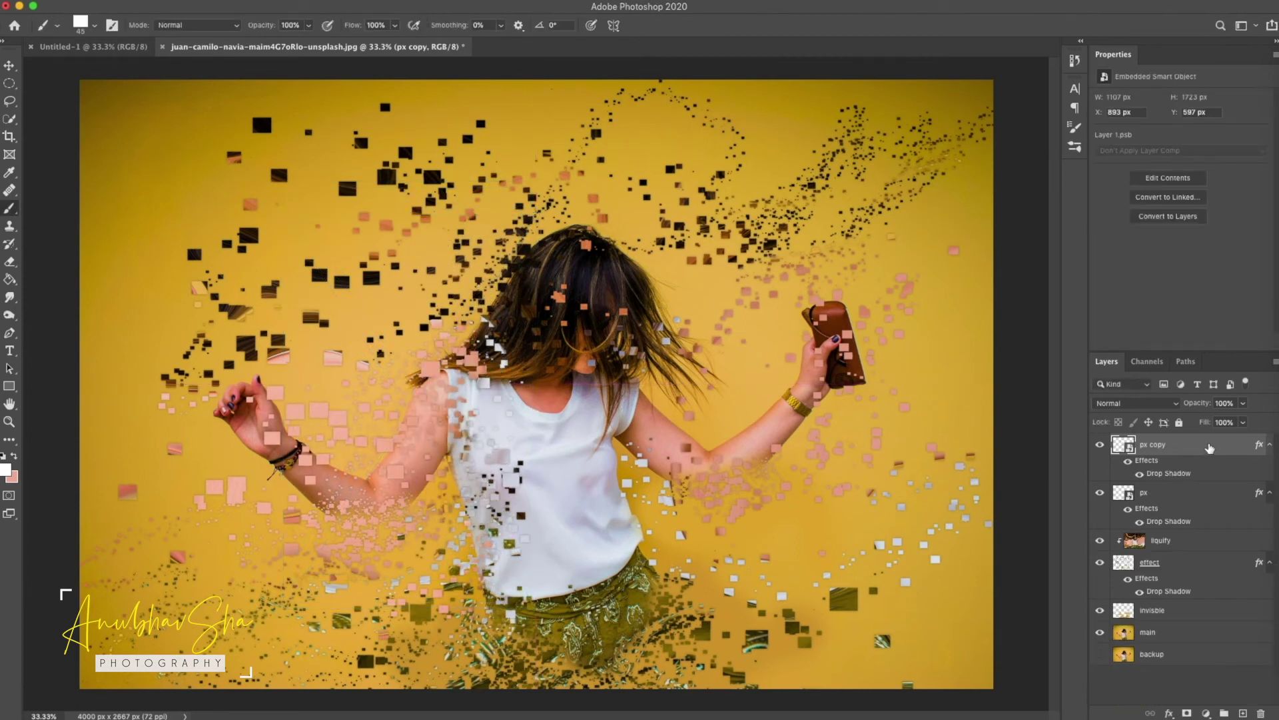
# Duplicate the px copy layer, shrink the duplicate to about 238 by 467 px and place it over the raised hand with the bracelet
pyautogui.hotkey('ctrl', 'j')
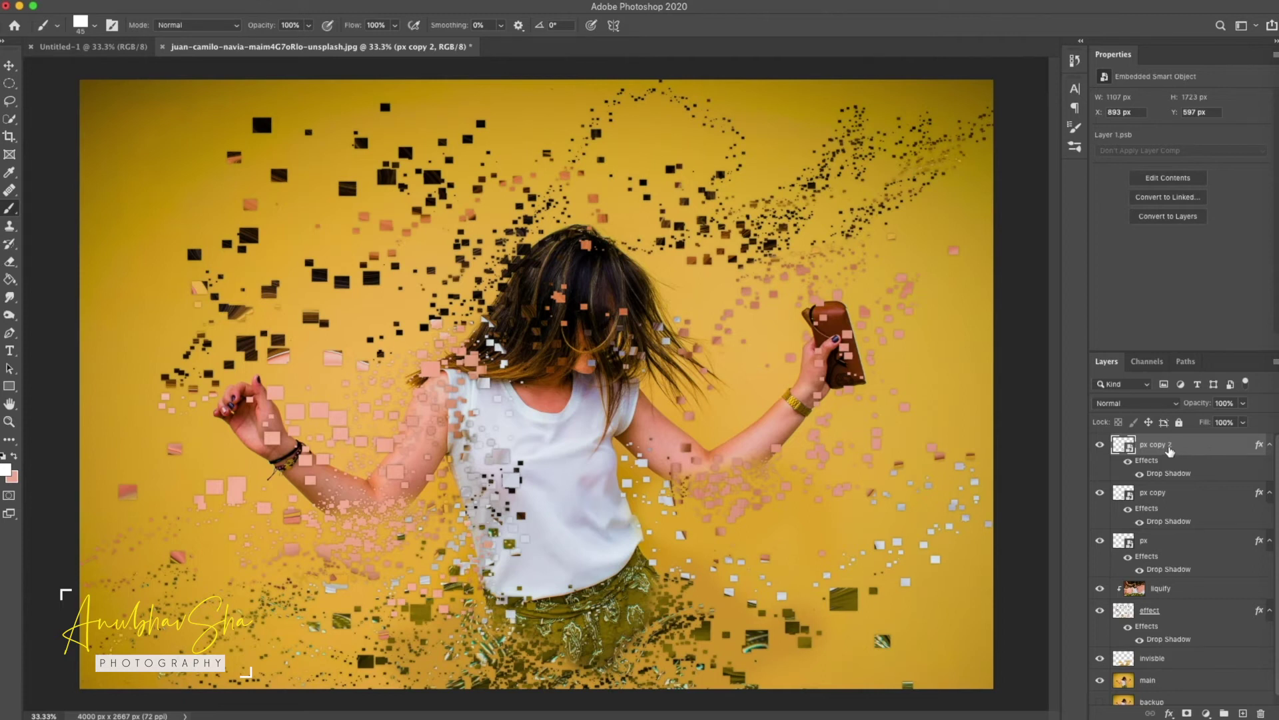
pyautogui.hotkey('ctrl', 't')
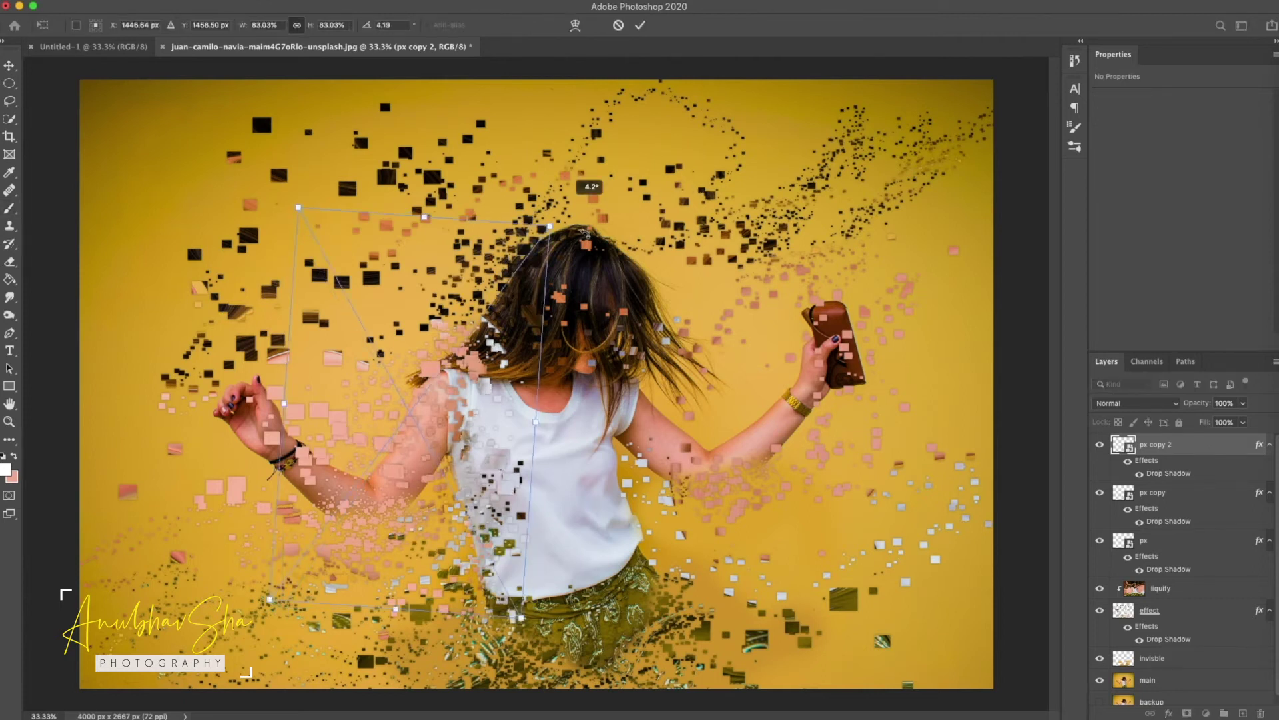
pyautogui.moveTo(536, 609)
pyautogui.mouseDown()
pyautogui.moveTo(400, 400)
pyautogui.moveTo(243, 383)
pyautogui.moveTo(250, 410)
pyautogui.moveTo(234, 410)
pyautogui.mouseUp()
pyautogui.press('Return')
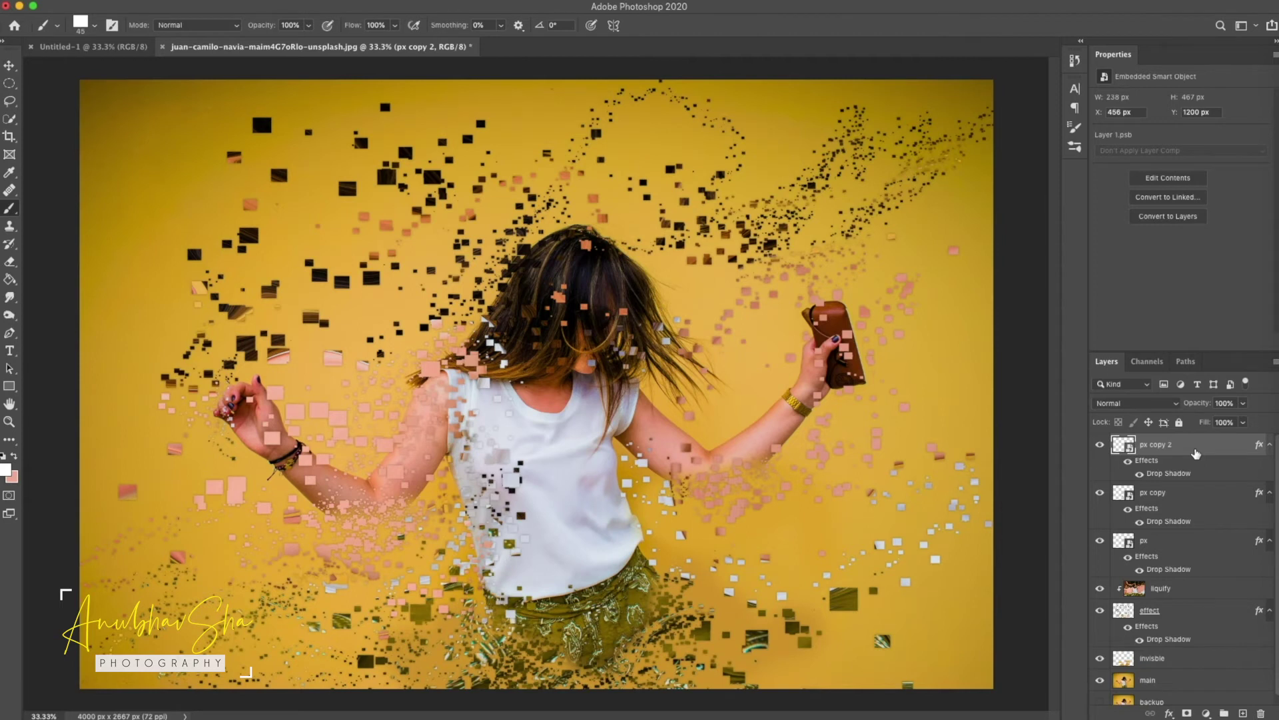
# Duplicate the px copy 2 layer, enlarge the duplicate to about 740 by 1260 px and place it over the shoulder and shirt edge
pyautogui.hotkey('ctrl', 'j')
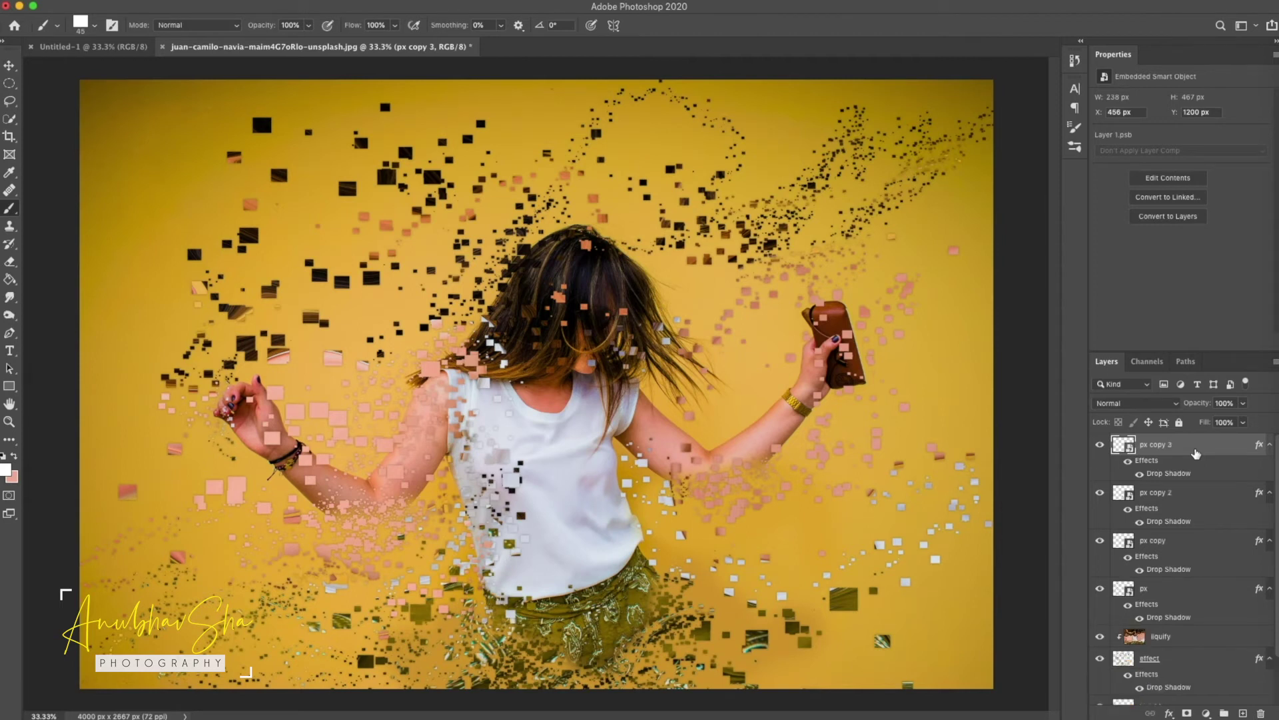
pyautogui.hotkey('ctrl', 't')
pyautogui.moveTo(237, 352); pyautogui.dragTo(319, 326)
pyautogui.moveTo(282, 331); pyautogui.dragTo(466, 416)
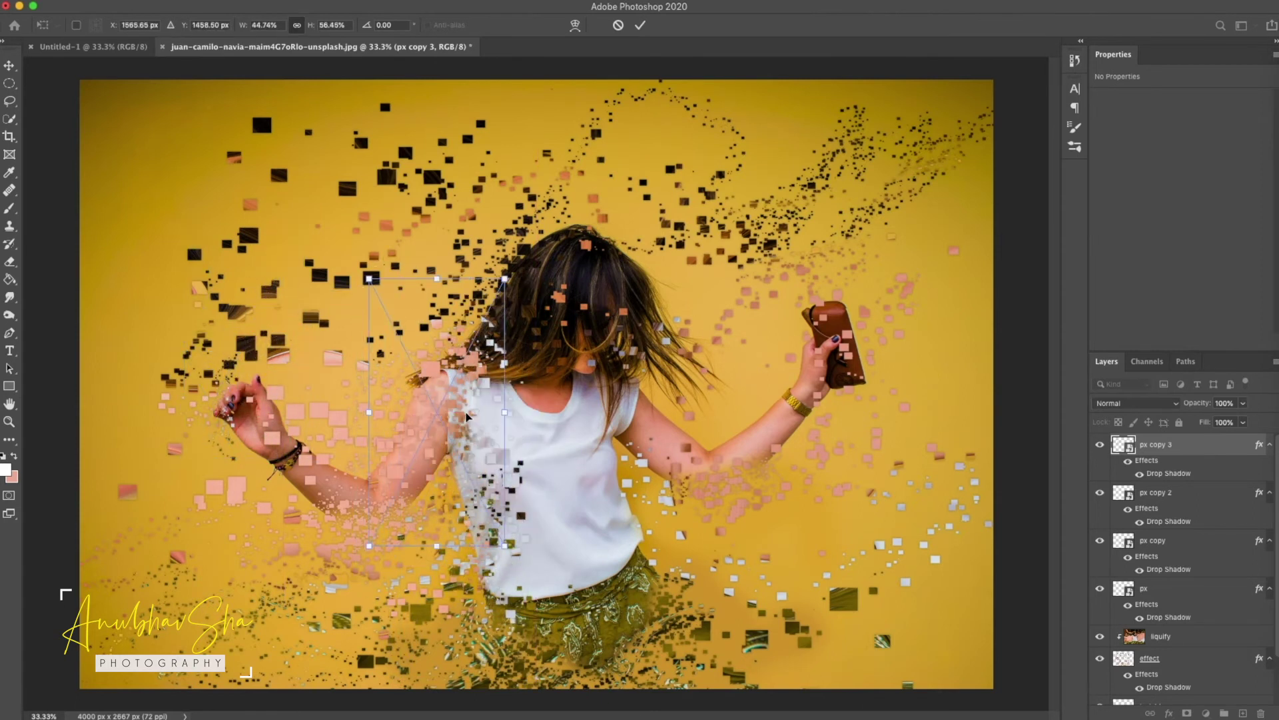
pyautogui.press('Return')
pyautogui.press('b')
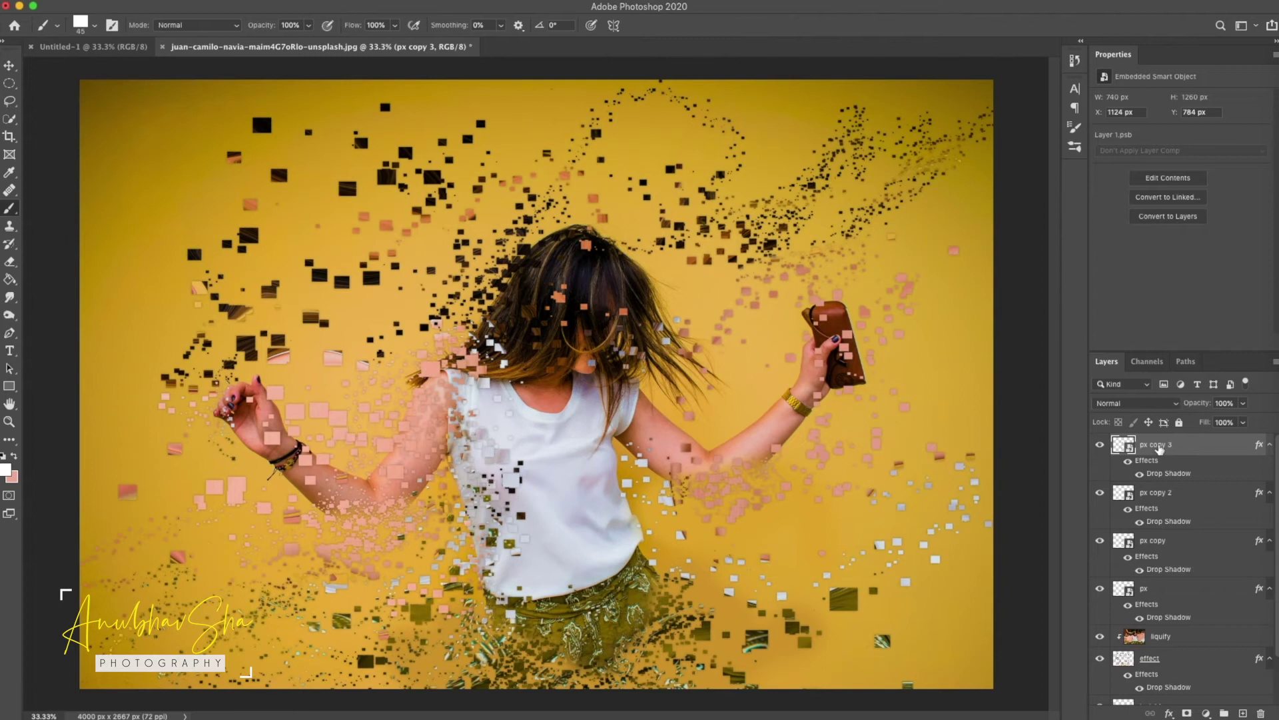
# Group the px layer and its three copies together
pyautogui.keyDown('shift'); pyautogui.click(1160, 493); pyautogui.keyUp('shift')
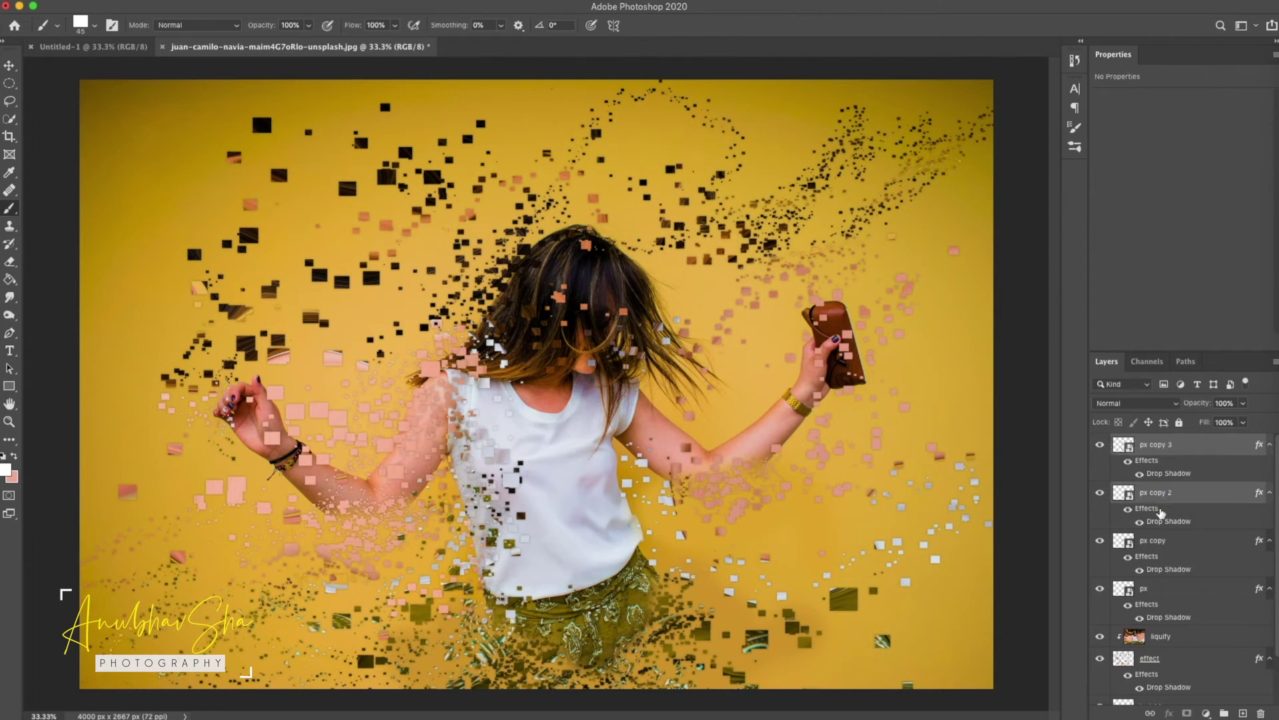
pyautogui.keyDown('shift'); pyautogui.click(1161, 541); pyautogui.keyUp('shift')
pyautogui.keyDown('shift'); pyautogui.click(1156, 599); pyautogui.keyUp('shift')
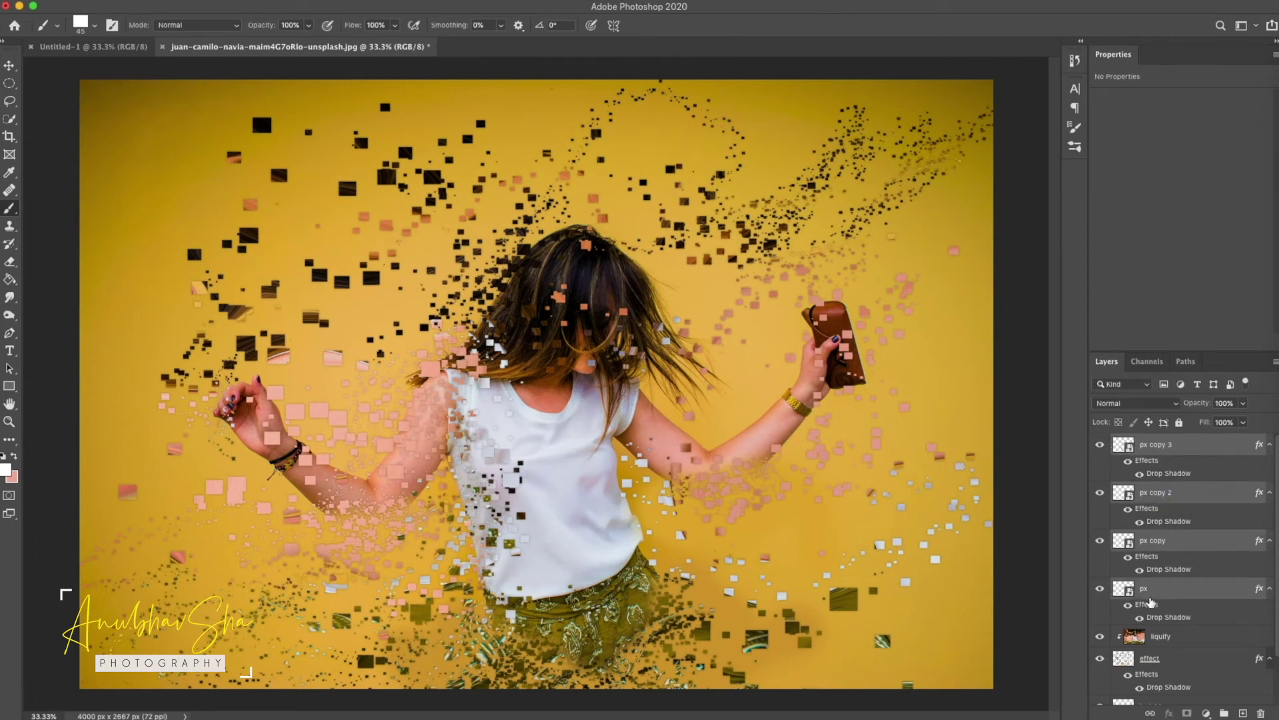
pyautogui.press('super+g')
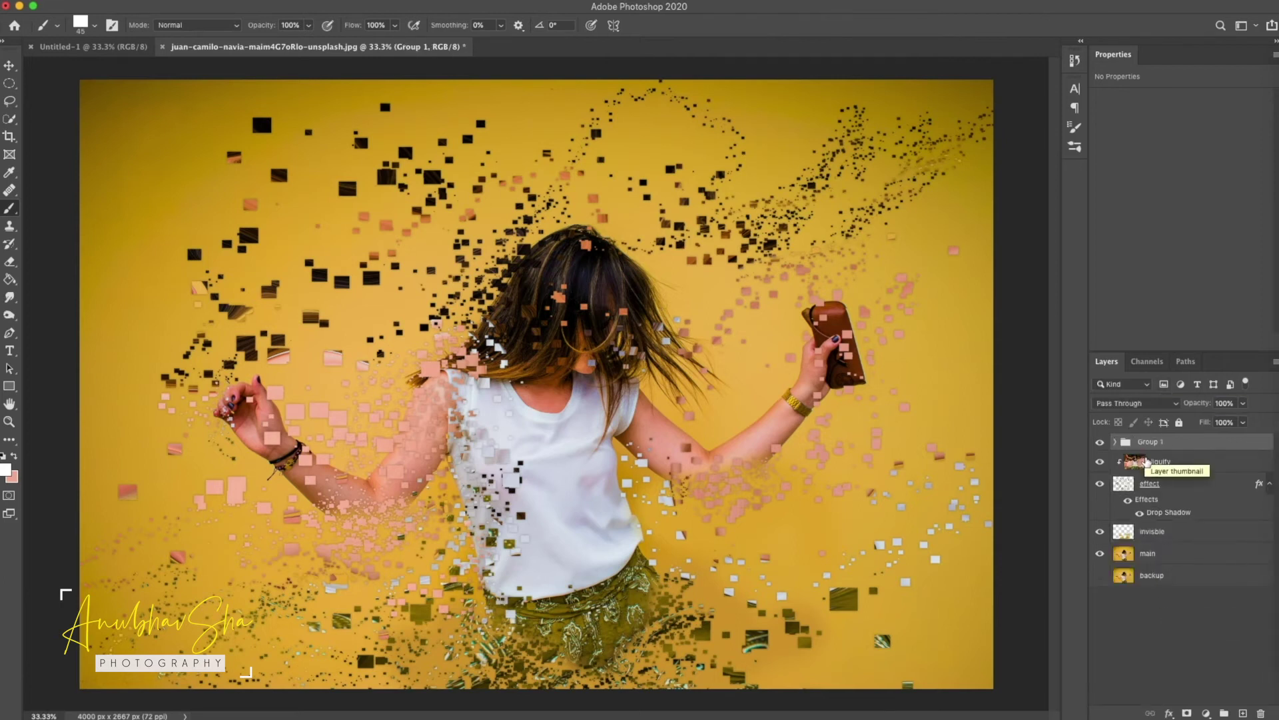
# Add a new layer above the group and set its blending mode to Color Dodge
pyautogui.click(1245, 714)
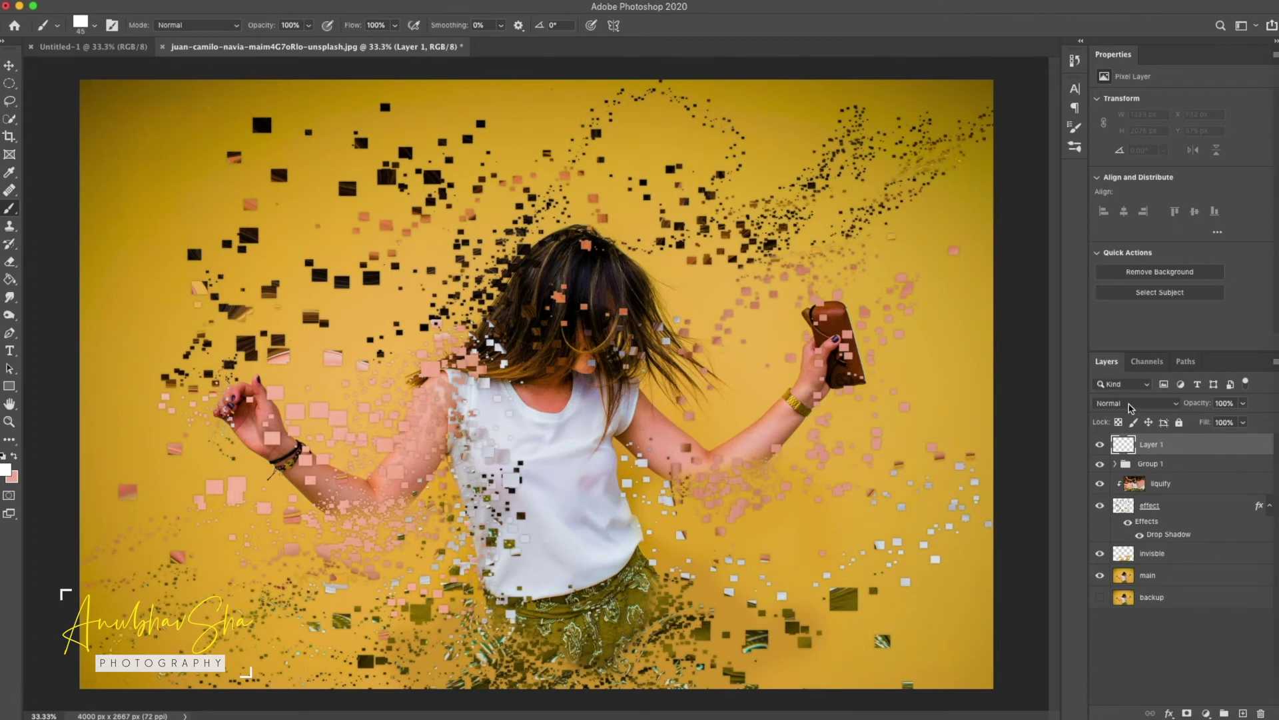
pyautogui.click(1131, 406)
pyautogui.click(1147, 465)
pyautogui.keyDown('alt'); pyautogui.click(404, 348); pyautogui.keyUp('alt')
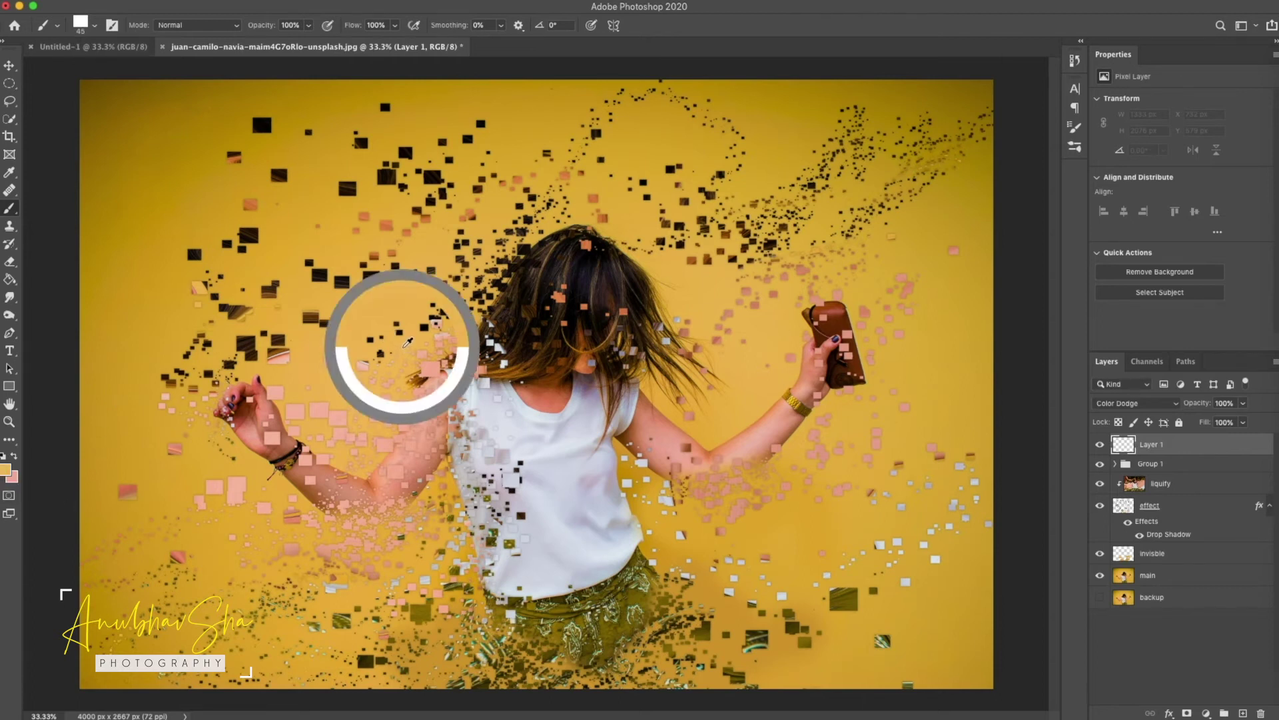
pyautogui.moveTo(365, 358); pyautogui.dragTo(311, 453)
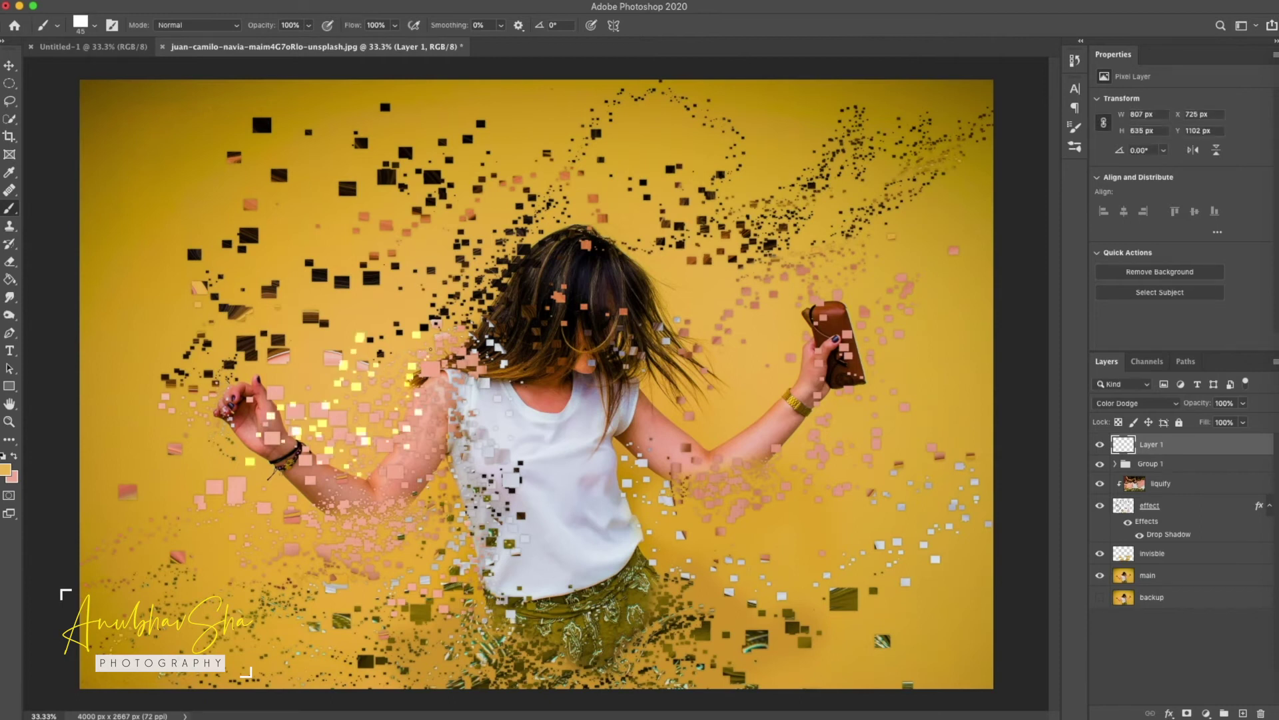
pyautogui.press('super+z')
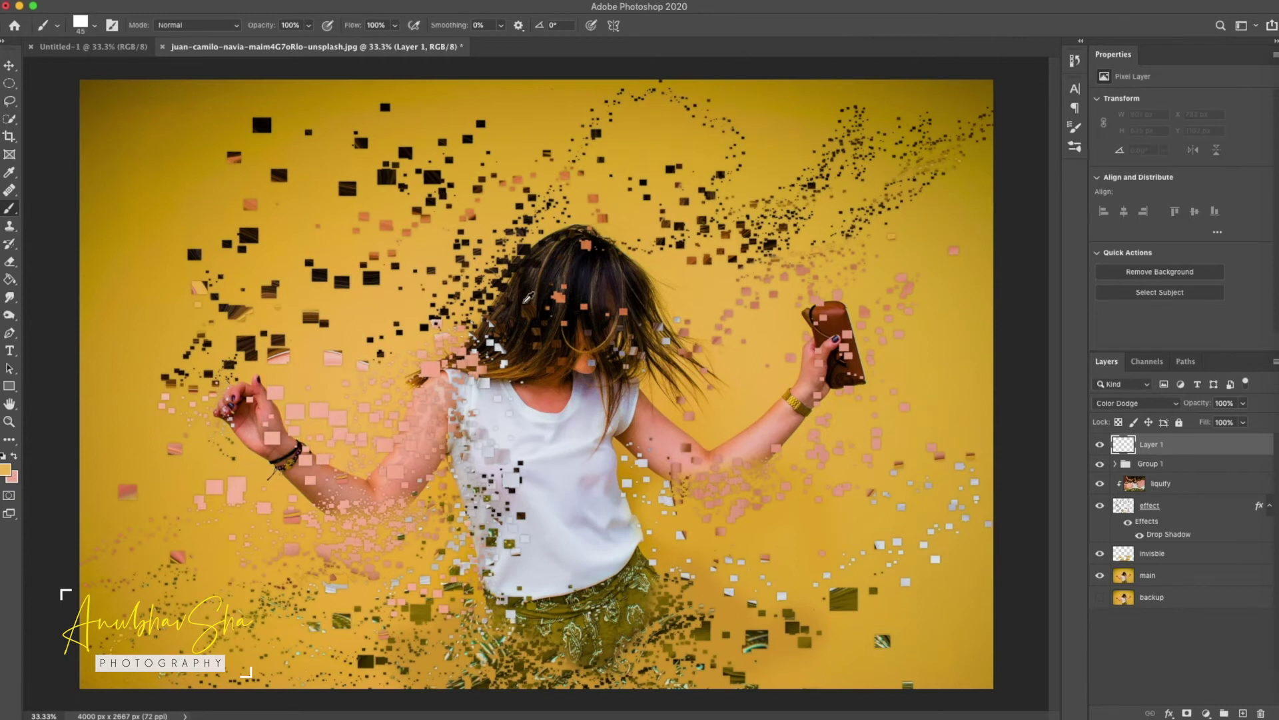
# Paint glowing squares along the hair, shirt, arms and skirt on the Color Dodge layer, sampling colours from the photo between strokes
pyautogui.keyDown('alt'); pyautogui.click(530, 283); pyautogui.keyUp('alt')
pyautogui.moveTo(531, 311); pyautogui.dragTo(467, 476)
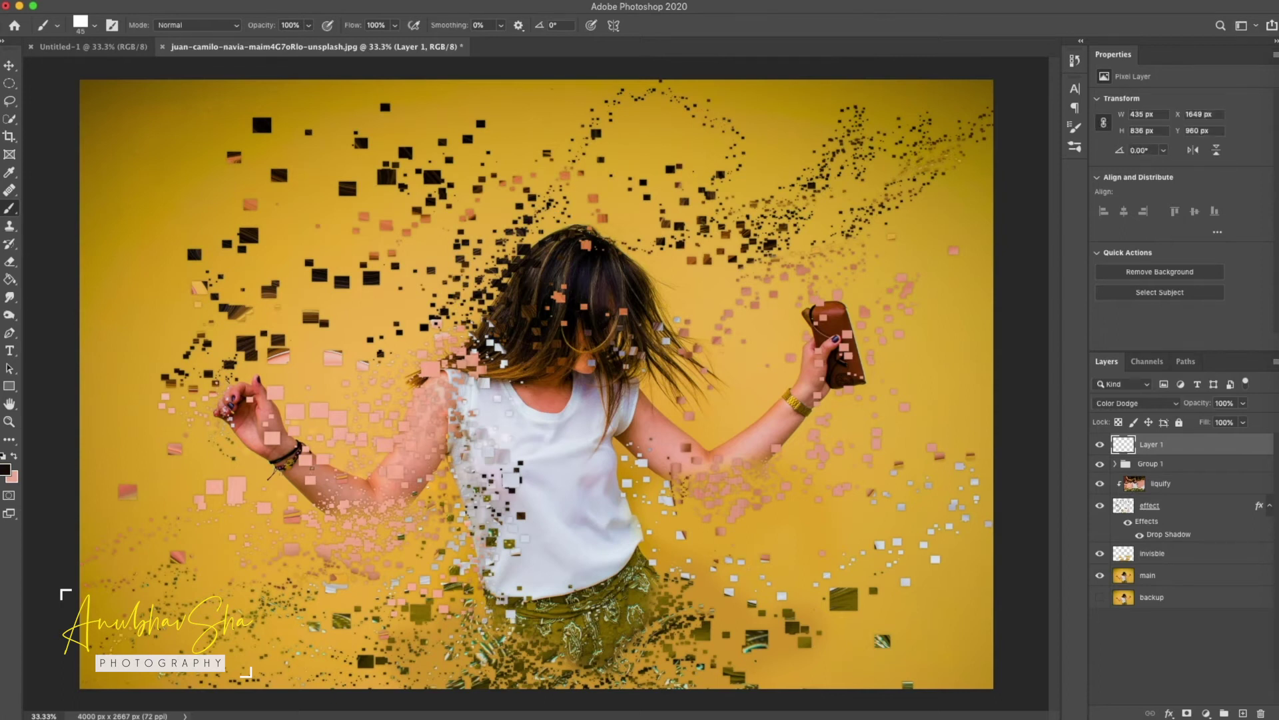
pyautogui.moveTo(388, 506); pyautogui.dragTo(400, 600)
pyautogui.keyDown('alt'); pyautogui.click(460, 566); pyautogui.keyUp('alt')
pyautogui.moveTo(507, 600)
pyautogui.mouseDown()
pyautogui.moveTo(600, 647)
pyautogui.moveTo(413, 633)
pyautogui.mouseUp()
pyautogui.keyDown('alt'); pyautogui.click(696, 469); pyautogui.keyUp('alt')
pyautogui.moveTo(700, 476); pyautogui.dragTo(776, 457)
pyautogui.keyDown('alt'); pyautogui.click(393, 477); pyautogui.keyUp('alt')
pyautogui.moveTo(310, 523); pyautogui.dragTo(420, 523)
pyautogui.keyDown('alt'); pyautogui.click(557, 452); pyautogui.keyUp('alt')
pyautogui.moveTo(487, 400); pyautogui.dragTo(490, 473)
pyautogui.keyDown('alt'); pyautogui.click(519, 322); pyautogui.keyUp('alt')
pyautogui.moveTo(510, 311)
pyautogui.mouseDown()
pyautogui.moveTo(519, 245)
pyautogui.moveTo(393, 446)
pyautogui.mouseUp()
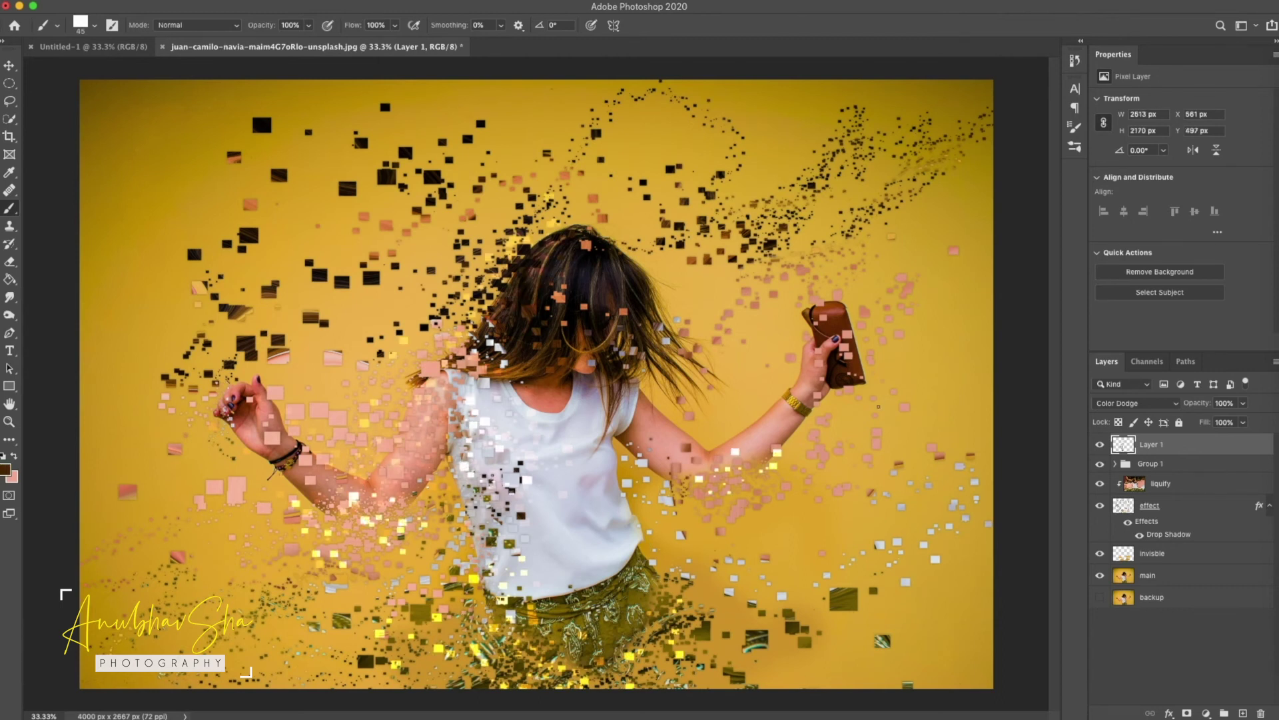
# On the liquify layer, make nine scattered square selections of varied sizes with the Rectangular Marquee tool in add-to-selection mode
pyautogui.click(1159, 553)
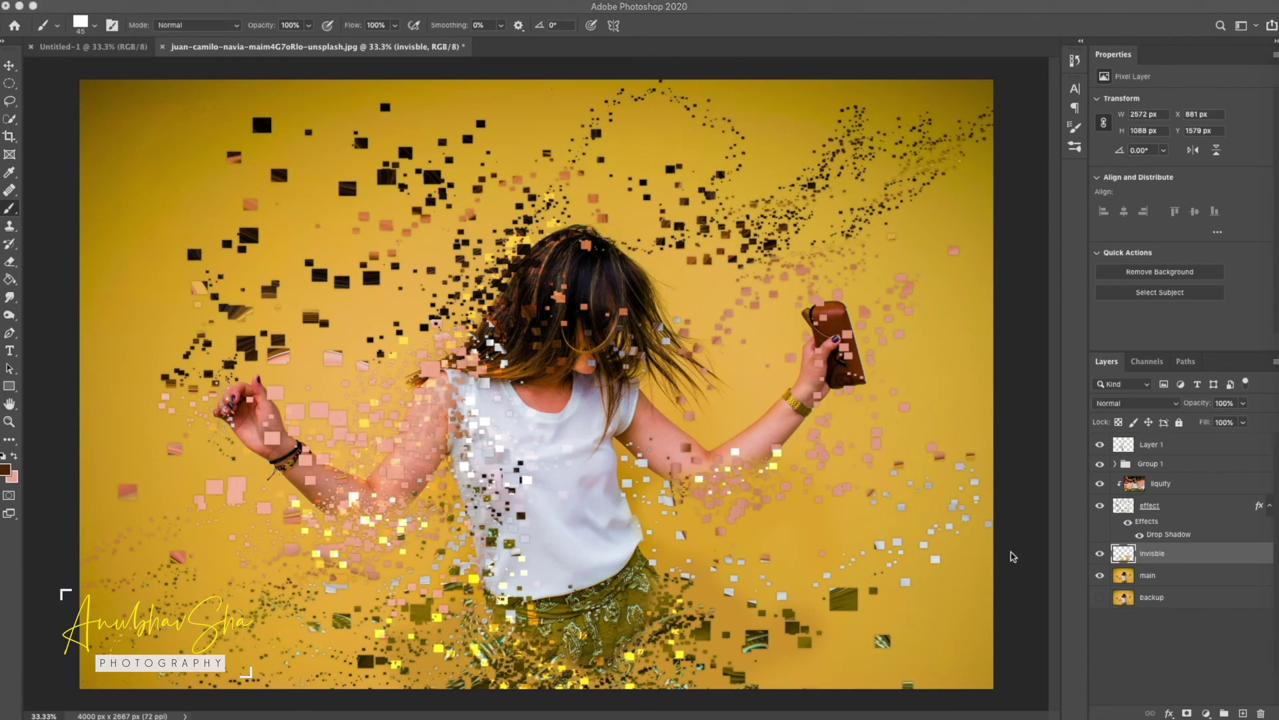
pyautogui.click(1194, 487)
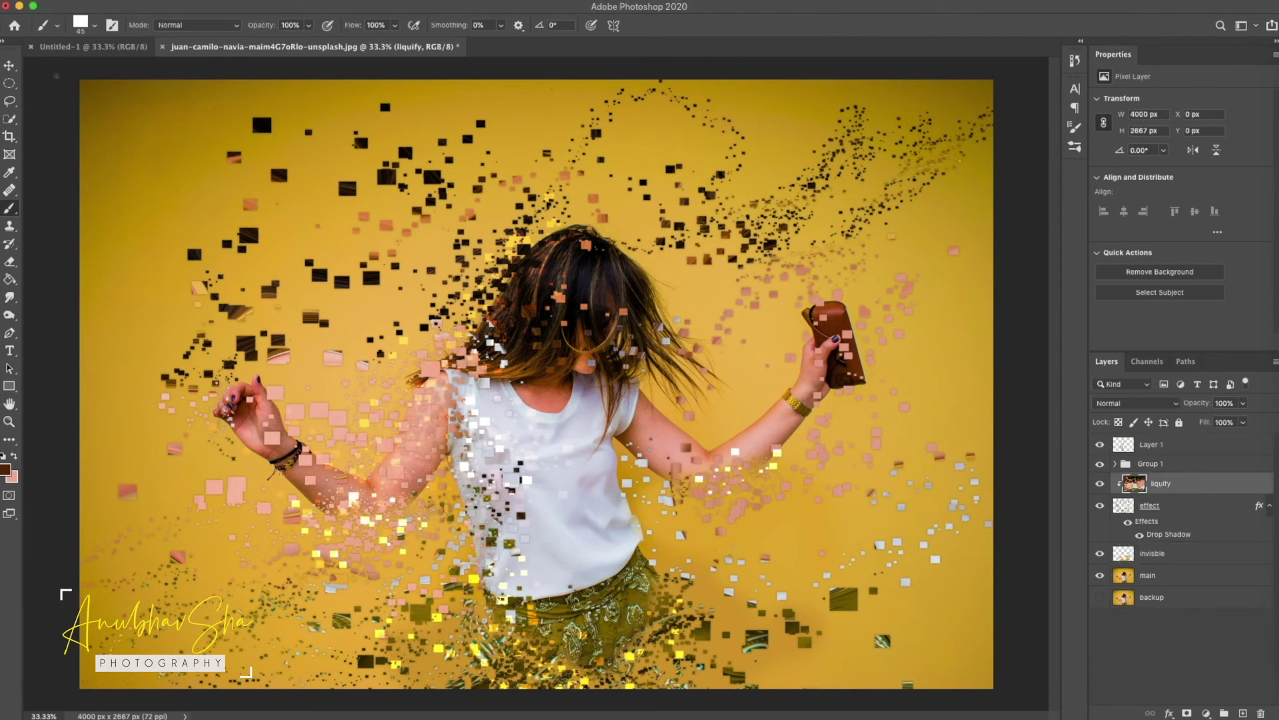
pyautogui.click(10, 82)
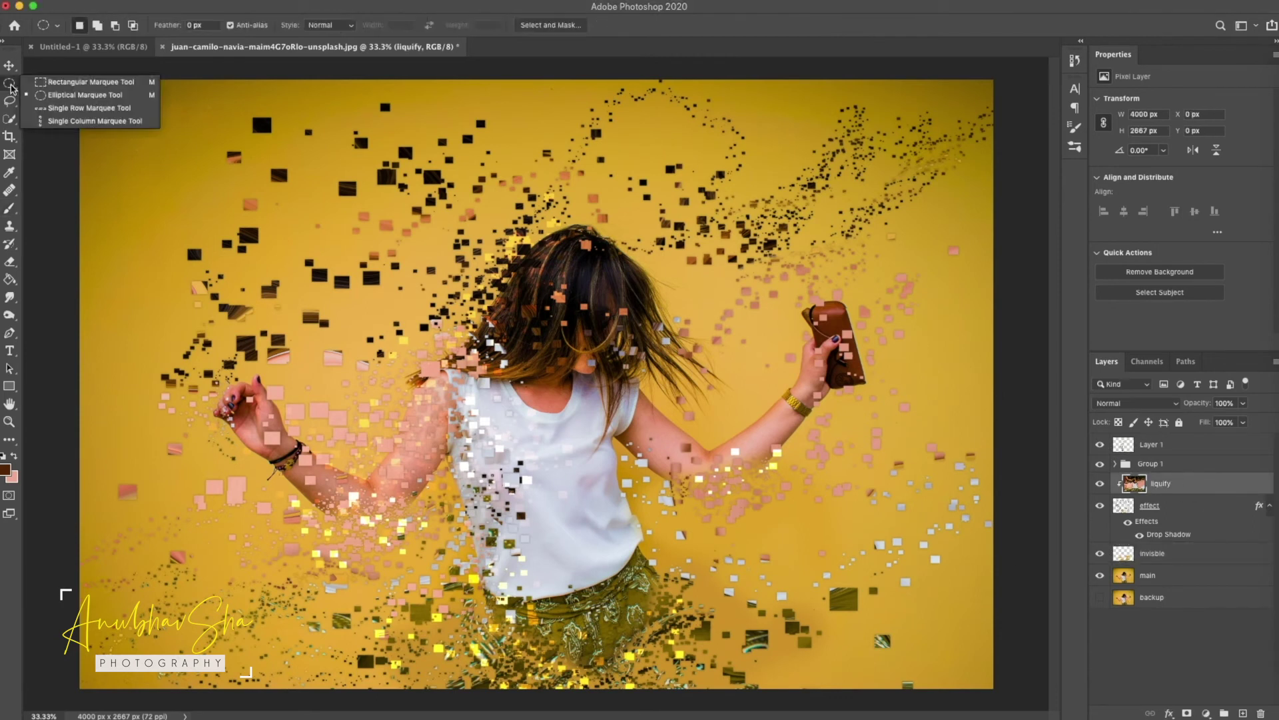
pyautogui.click(67, 84)
pyautogui.click(98, 26)
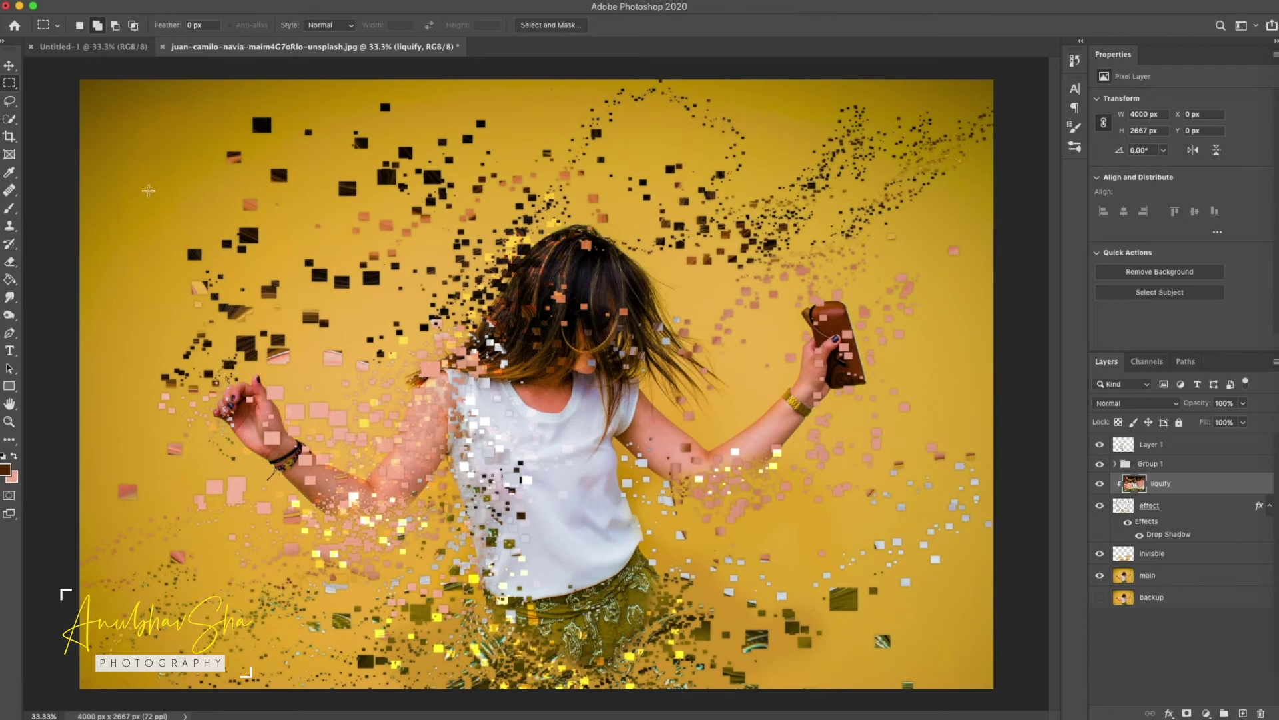
pyautogui.moveTo(116, 120); pyautogui.dragTo(208, 209)
pyautogui.moveTo(922, 215); pyautogui.dragTo(975, 272)
pyautogui.moveTo(781, 508); pyautogui.dragTo(821, 552)
pyautogui.moveTo(732, 365); pyautogui.dragTo(755, 393)
pyautogui.moveTo(347, 304); pyautogui.dragTo(364, 324)
pyautogui.moveTo(98, 398); pyautogui.dragTo(155, 459)
pyautogui.moveTo(511, 97); pyautogui.dragTo(538, 127)
pyautogui.moveTo(754, 94); pyautogui.dragTo(815, 149)
pyautogui.moveTo(652, 128); pyautogui.dragTo(662, 138)
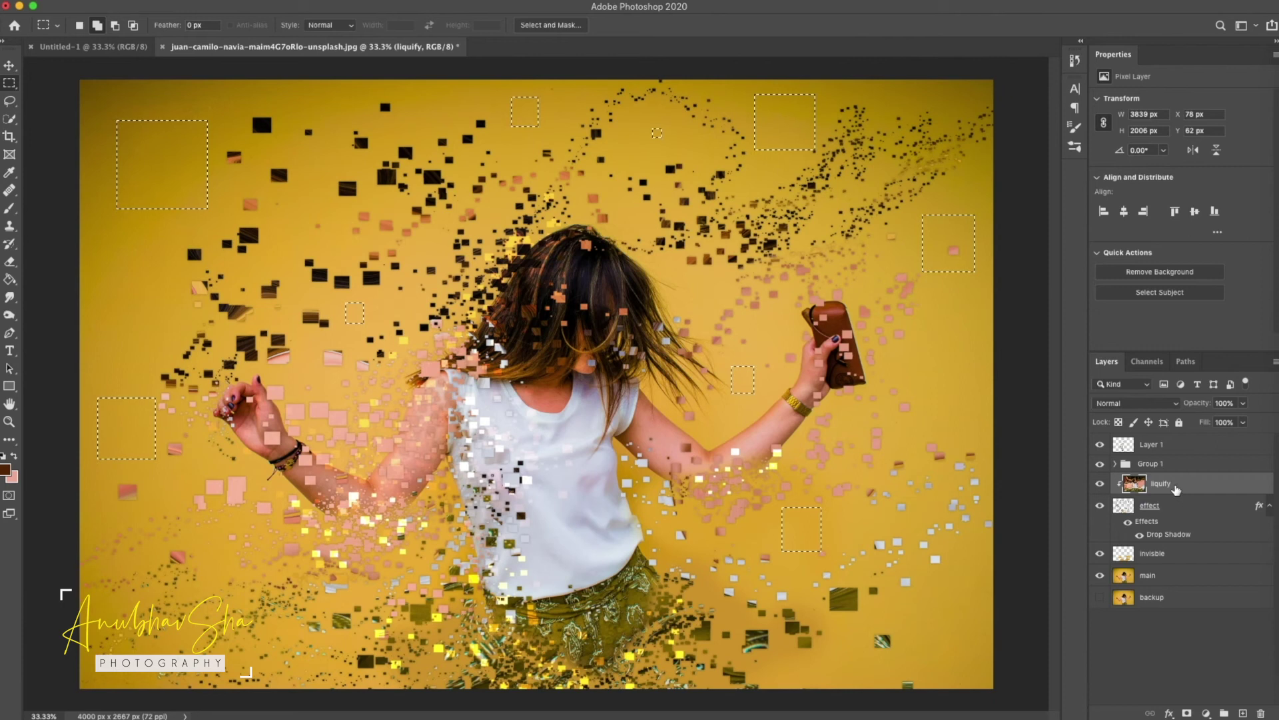
# Copy the selected areas of the liquify layer to a new layer and rename it "big squares"
pyautogui.hotkey('ctrl', 'j')
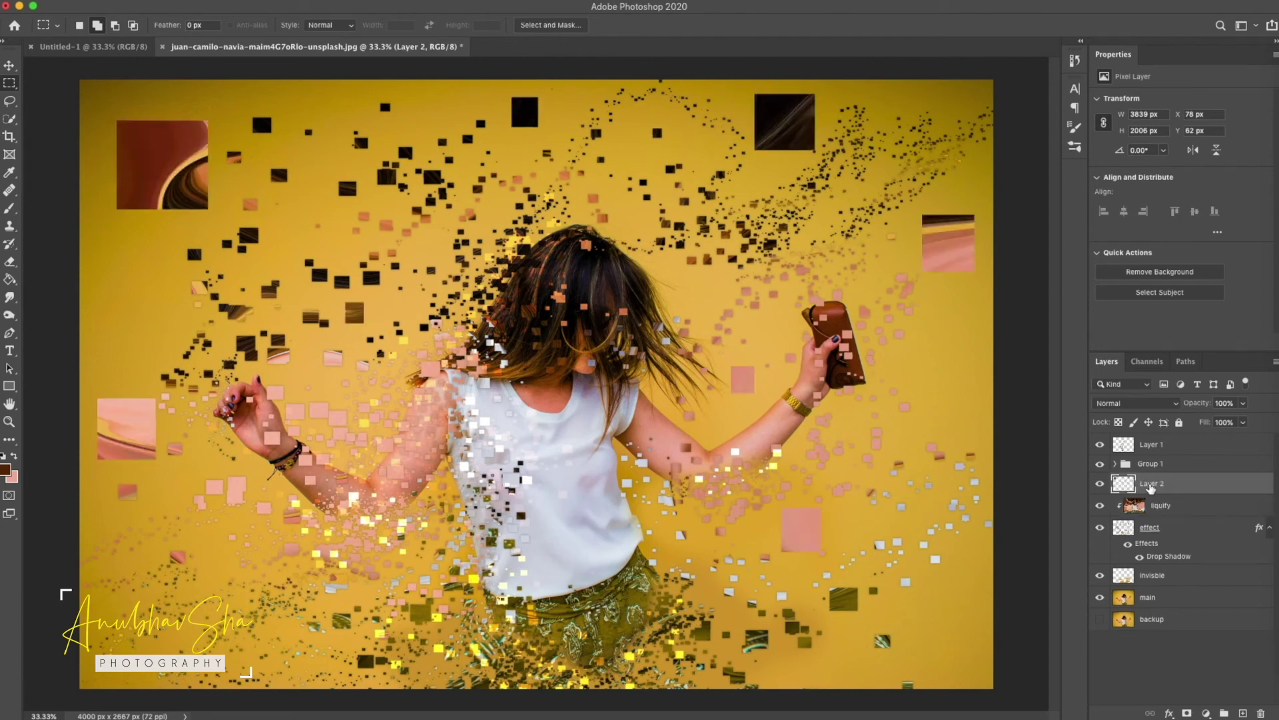
pyautogui.doubleClick(1149, 484)
pyautogui.write('big squares')
pyautogui.press('Return')
# Soften the big squares layer with a Gaussian Blur and move it to the top of the layer stack
pyautogui.click(308, 1)
pyautogui.moveTo(334, 156)
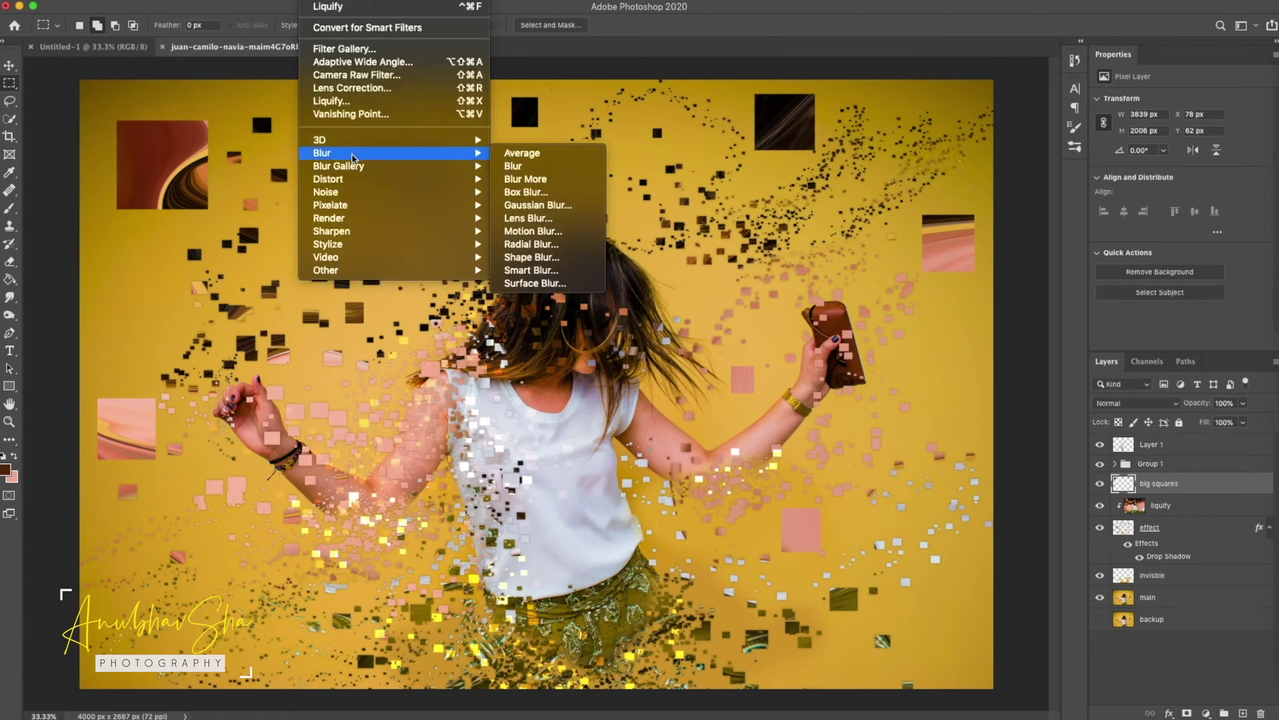
pyautogui.click(528, 227)
pyautogui.moveTo(847, 357); pyautogui.dragTo(858, 357)
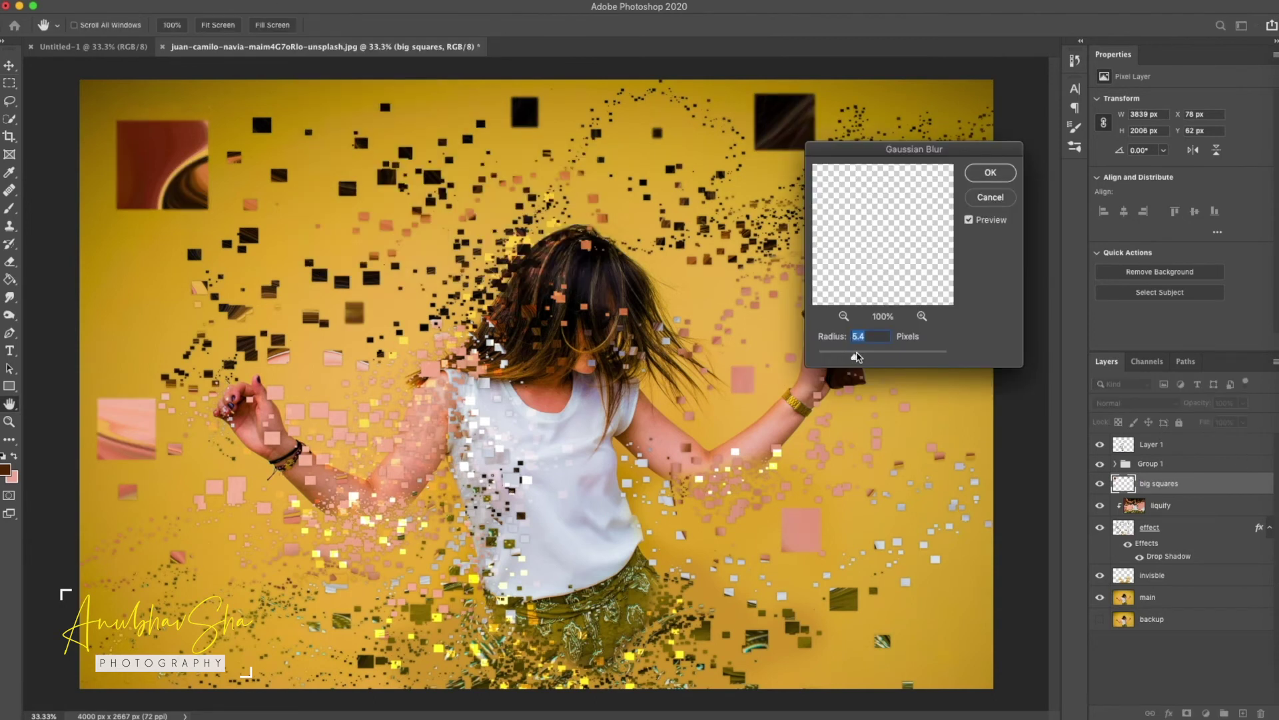
pyautogui.click(991, 172)
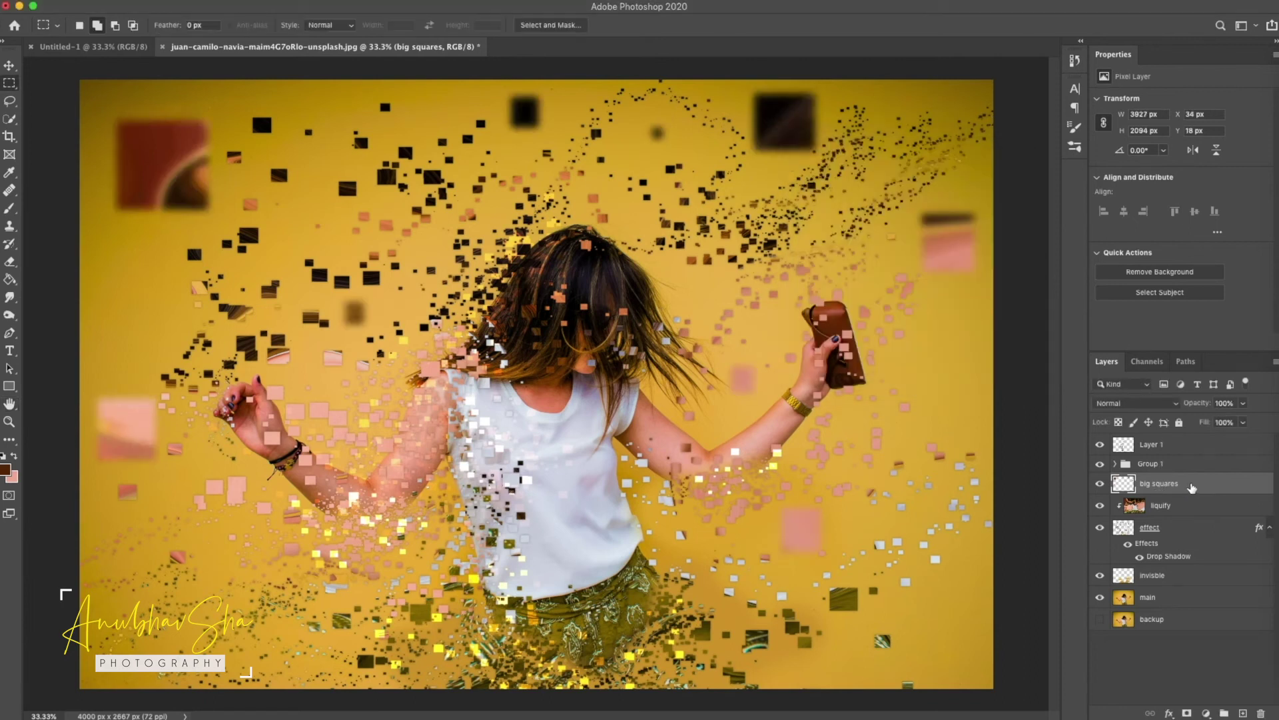
pyautogui.moveTo(1192, 489); pyautogui.dragTo(1220, 440)
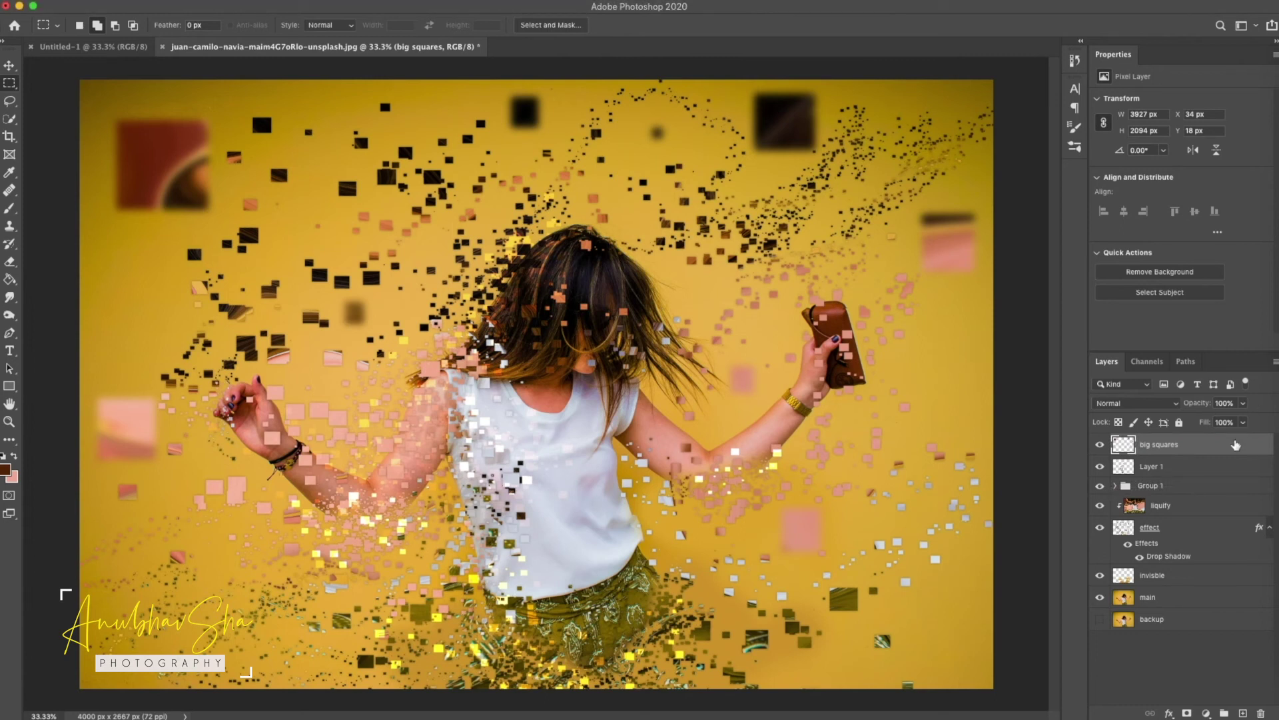
# Stamp all visible layers into a new layer and rename it "Merged"
pyautogui.press('super+alt+shift+e')
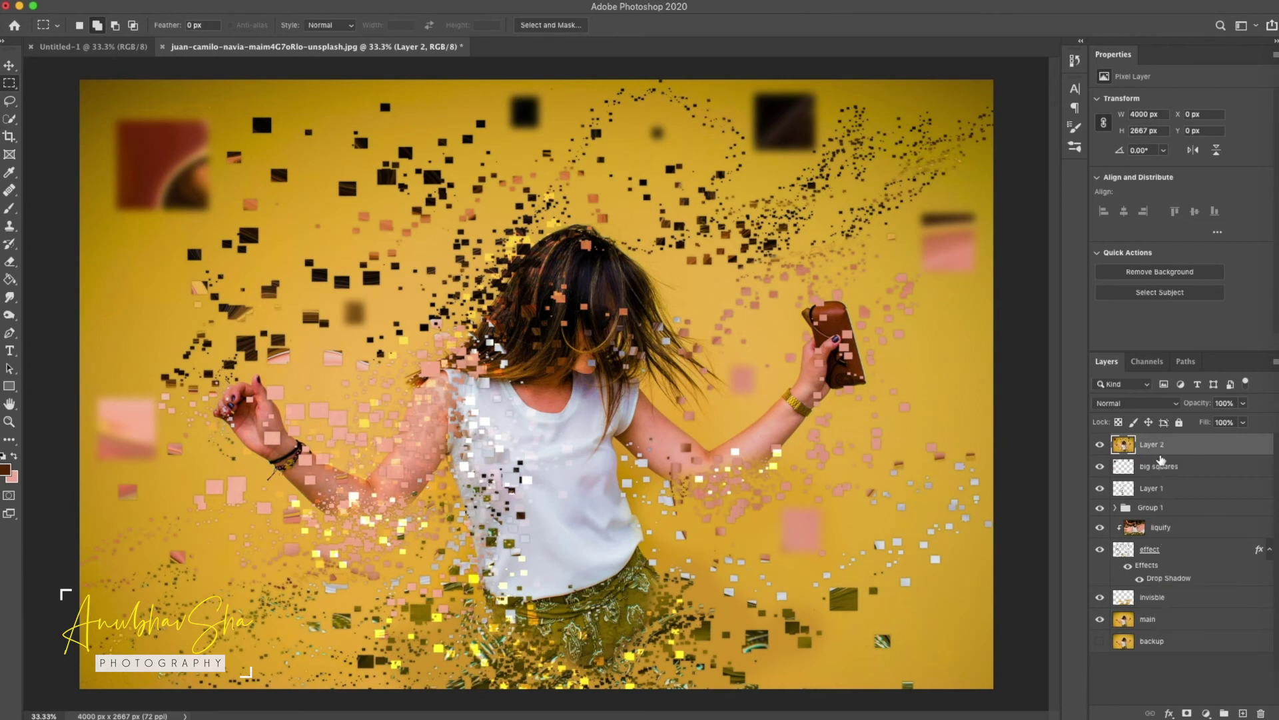
pyautogui.doubleClick(1153, 444)
pyautogui.write('Merged')
pyautogui.press('Return')
# Apply a sharpening filter to the Merged layer
pyautogui.click(313, 1)
pyautogui.moveTo(351, 236)
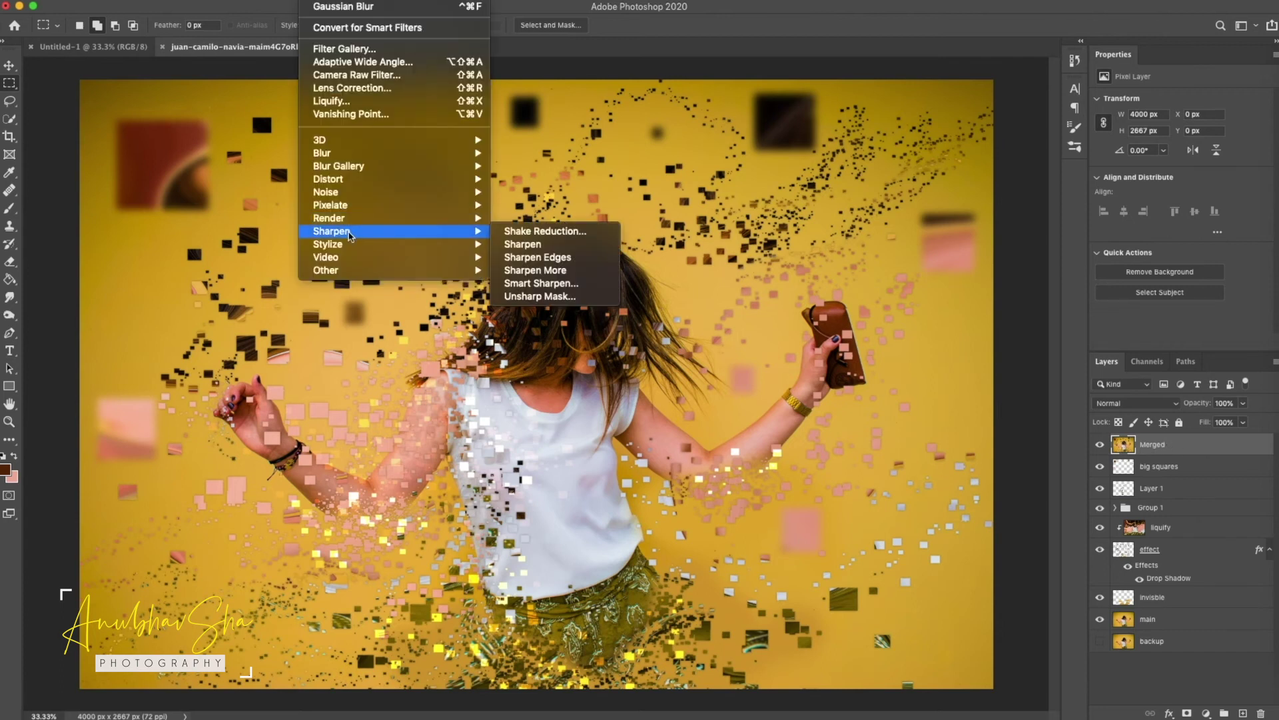
pyautogui.click(567, 276)
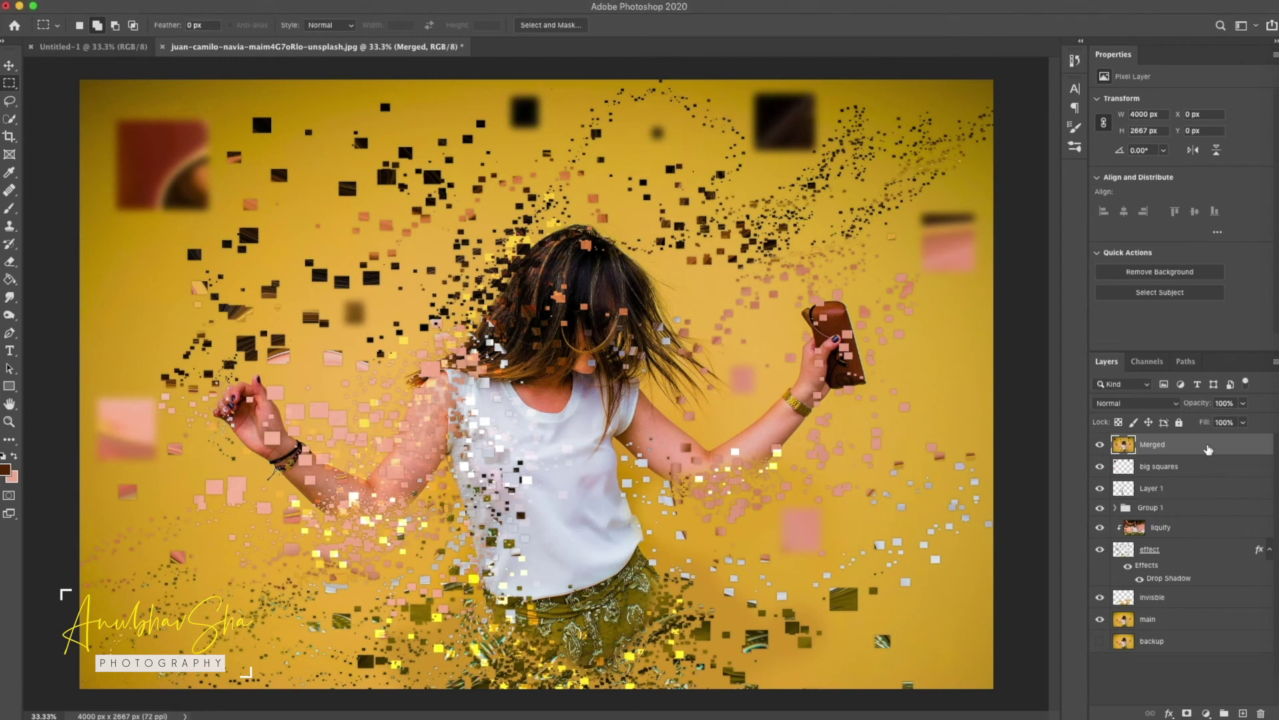
# Duplicate the Merged layer and apply the Patchwork texture filter to the copy with square size 5 and relief 6
pyautogui.press('super+j')
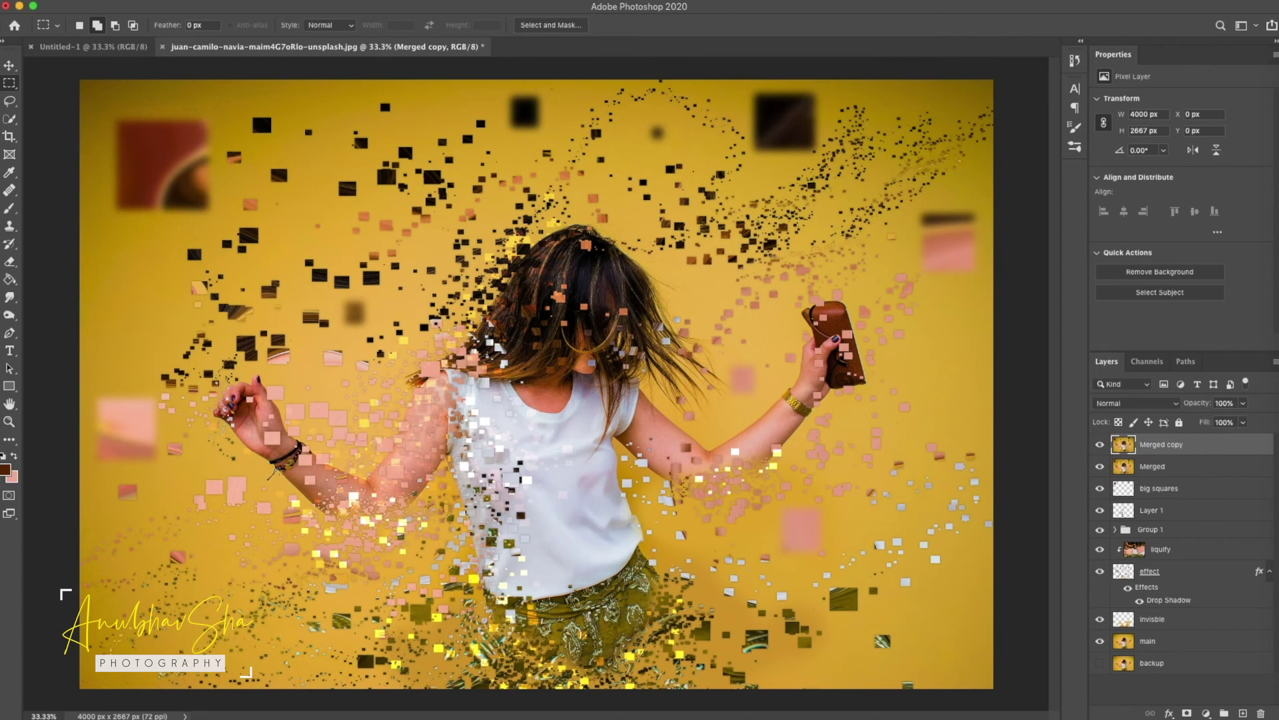
pyautogui.click(312, 1)
pyautogui.click(345, 47)
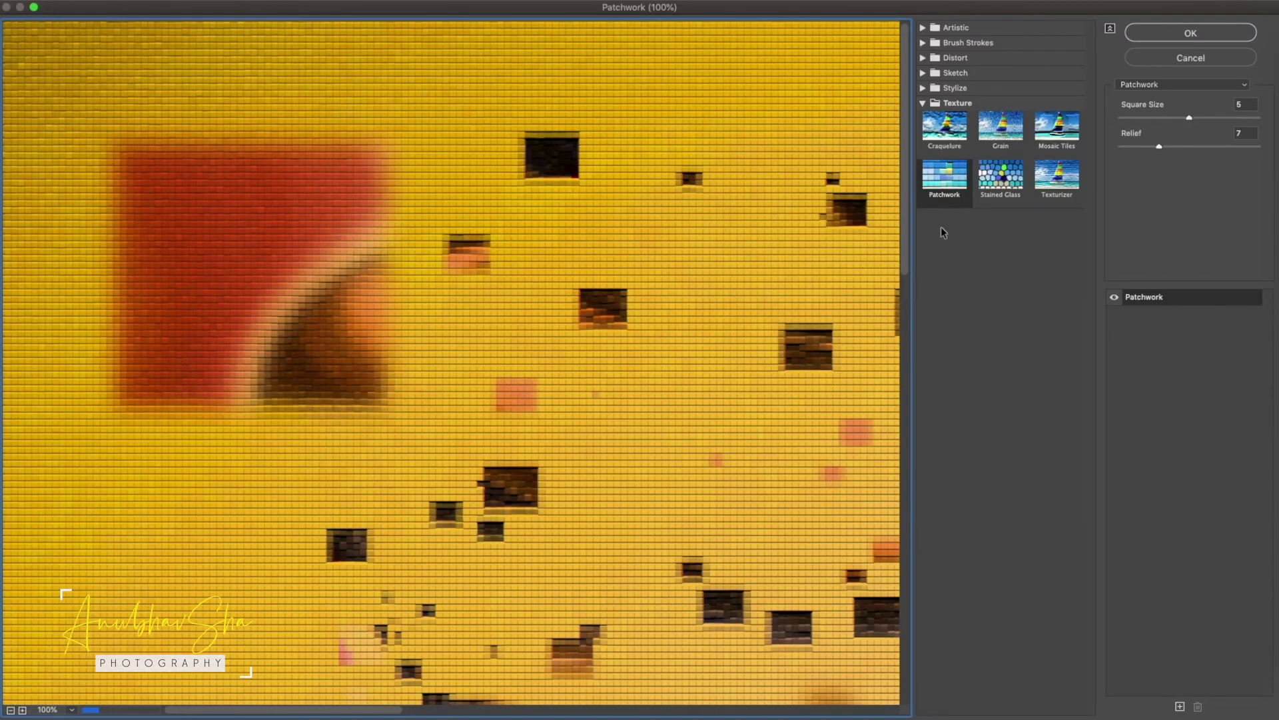
pyautogui.press('super+0')
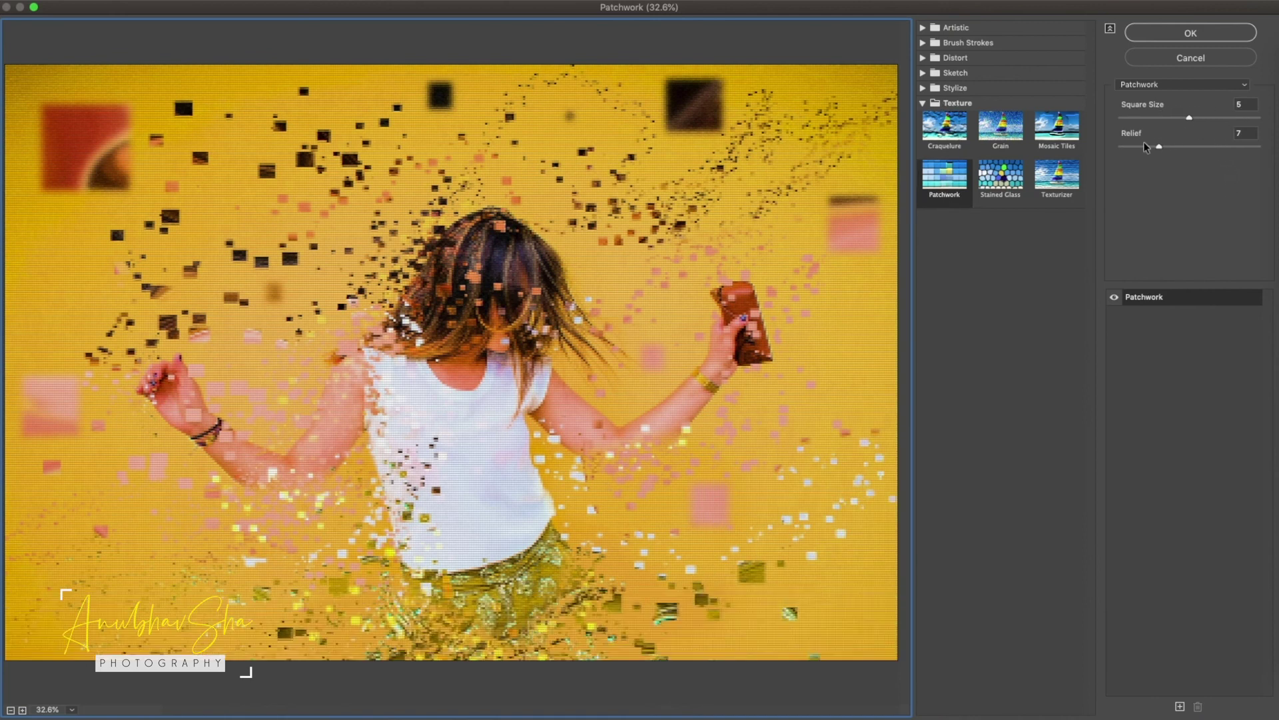
pyautogui.click(1154, 147)
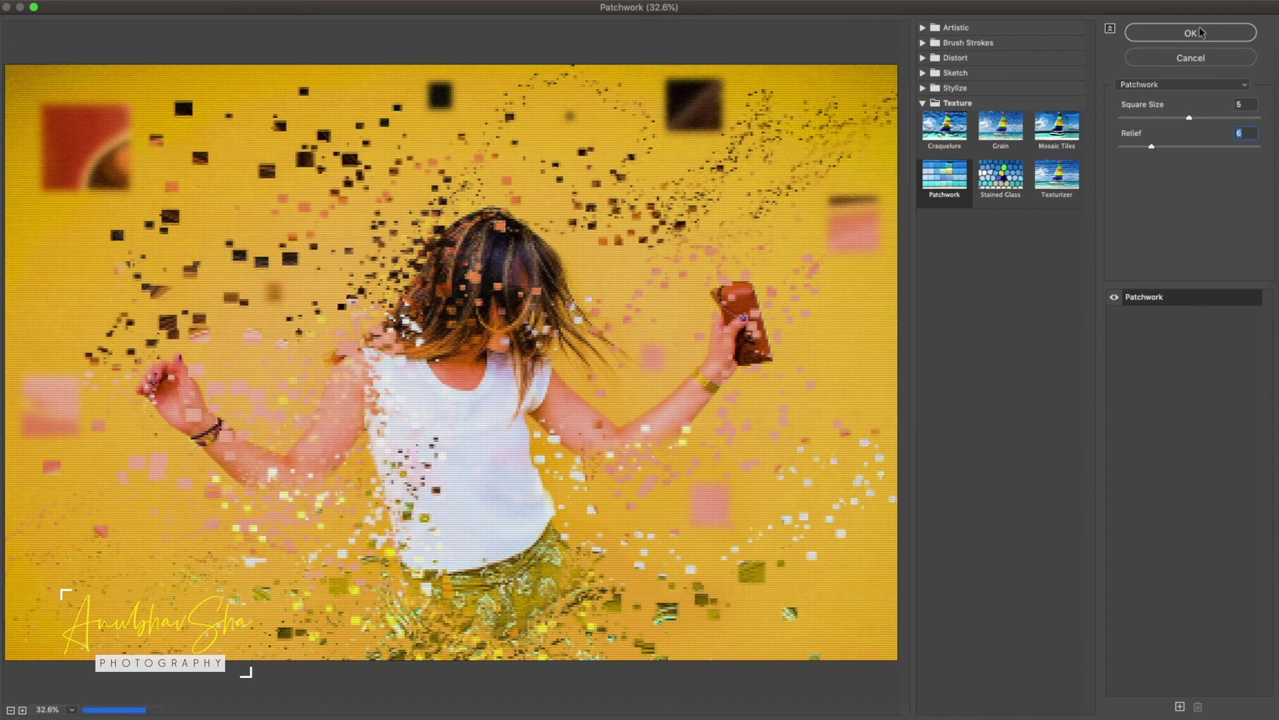
pyautogui.click(1202, 32)
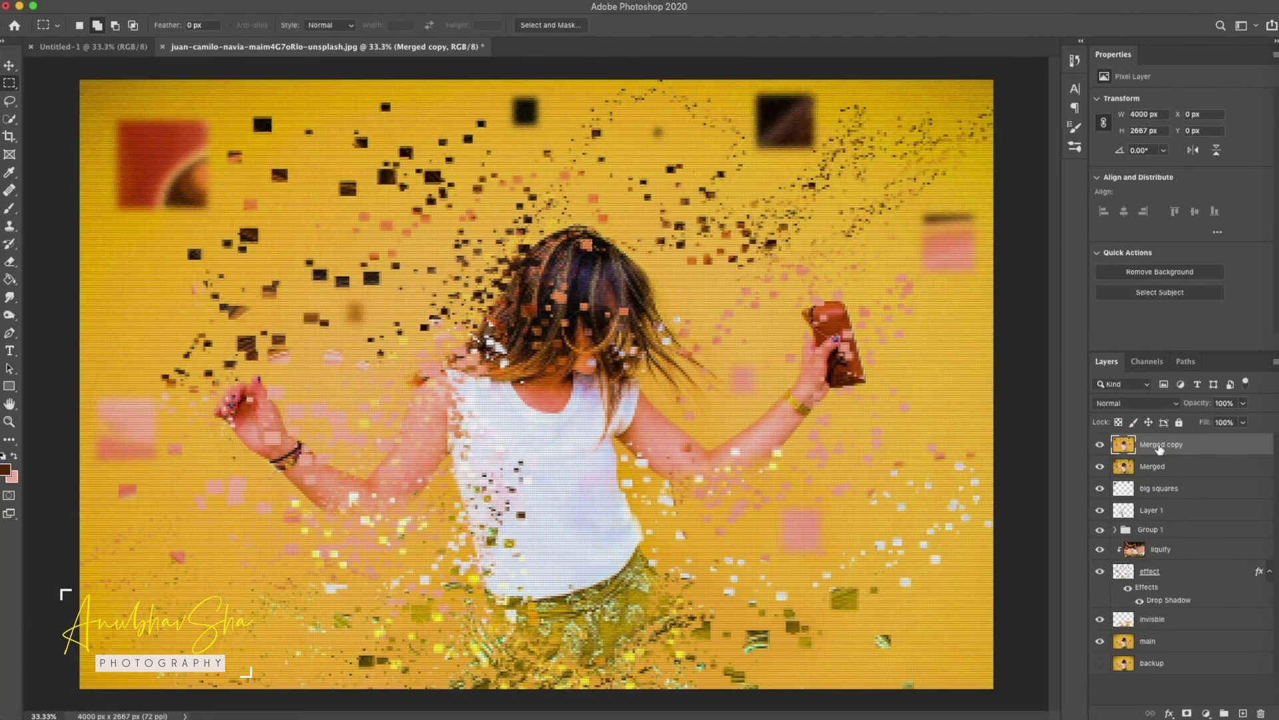
# Lower the Merged copy layer's opacity to 52% and add a layer mask to it
pyautogui.moveTo(1203, 405); pyautogui.dragTo(1171, 446)
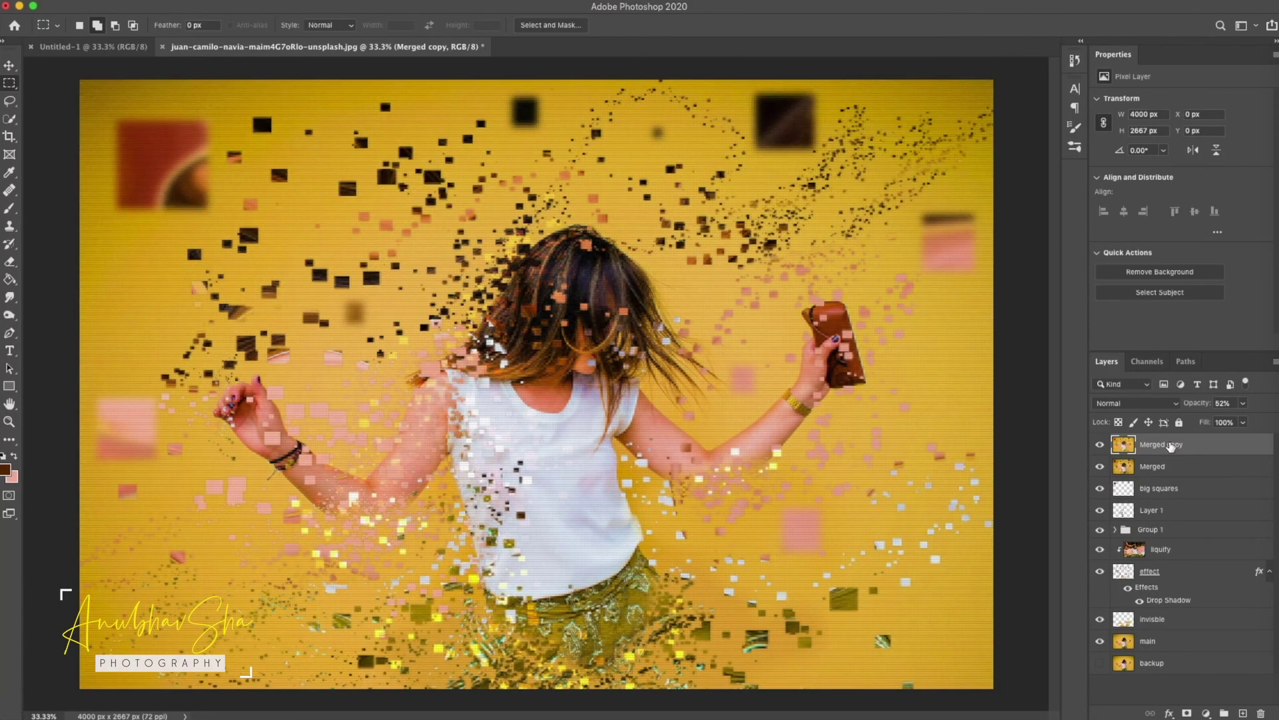
pyautogui.click(1187, 713)
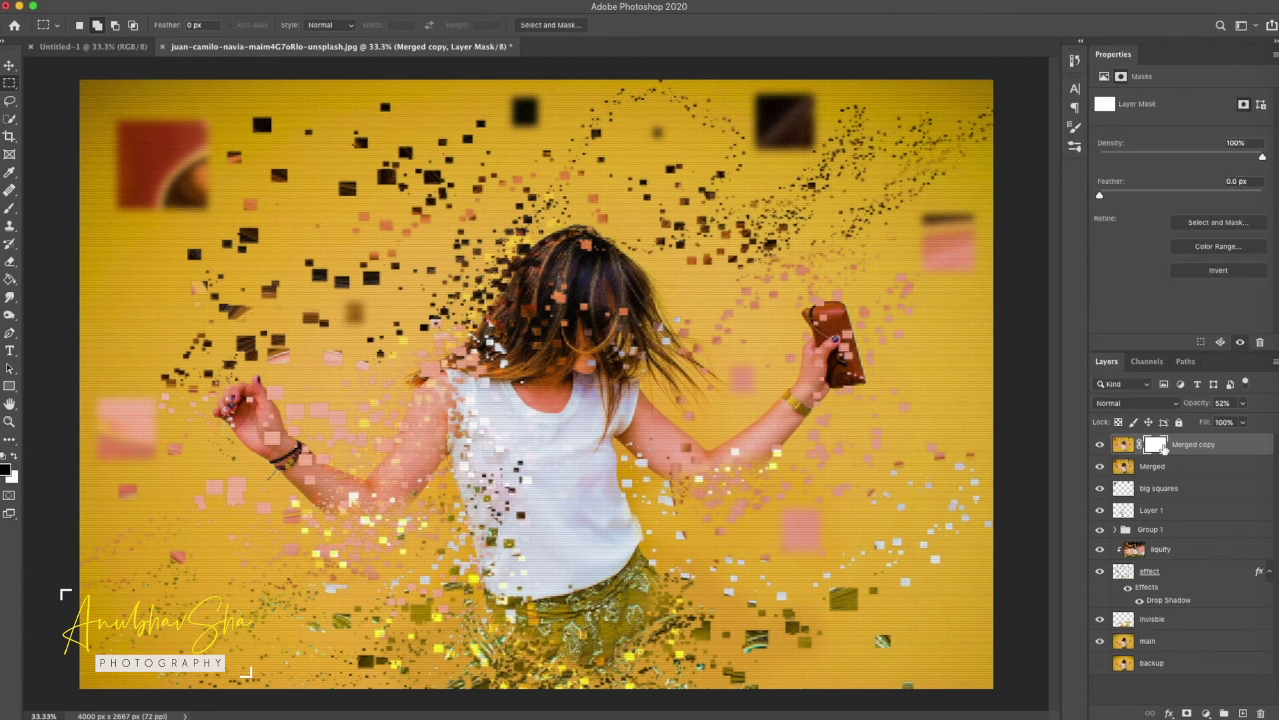
# Choose the Brush tool with a soft round tip and set its opacity to 68%
pyautogui.press('b')
pyautogui.click(97, 25)
pyautogui.scroll(15, 75, 263)
pyautogui.click(71, 177)
pyautogui.click(1131, 299)
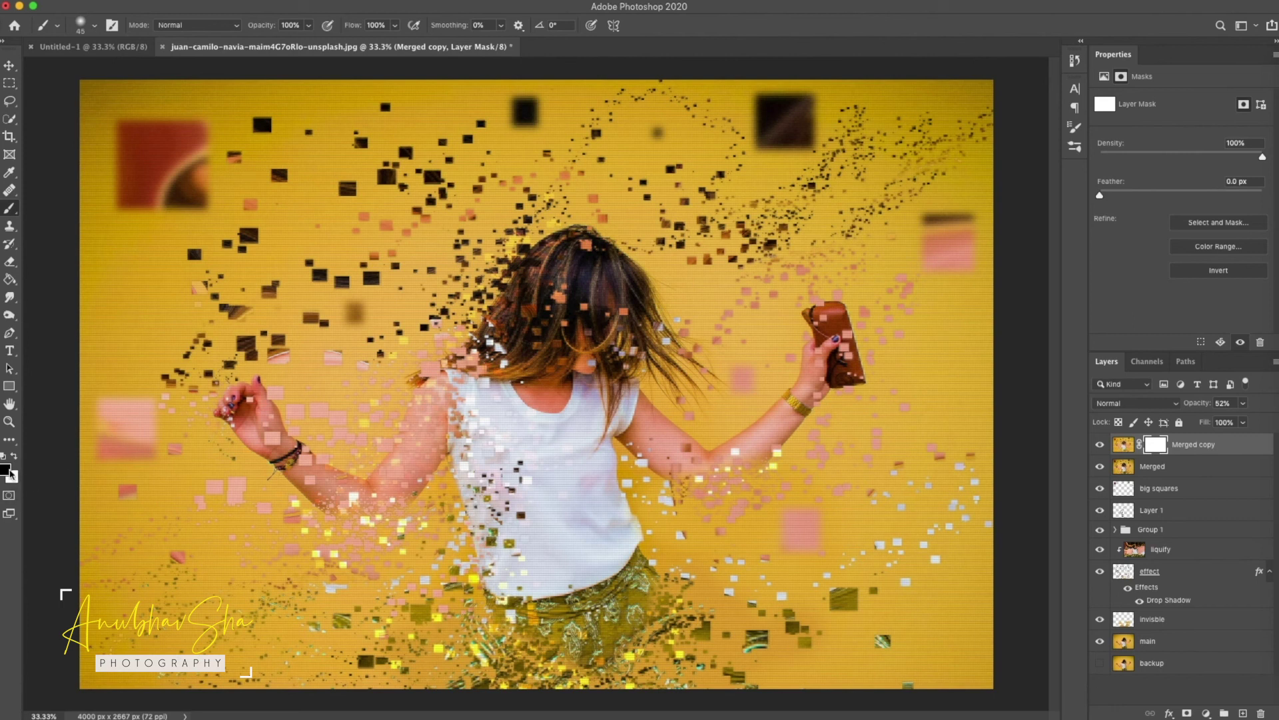
pyautogui.click(309, 25)
pyautogui.moveTo(311, 42); pyautogui.dragTo(289, 43)
pyautogui.click(1128, 297)
# Enlarge the brush to 700 px and paint black on the Merged copy mask over the woman's head, top and skirt
pyautogui.press(']')
pyautogui.press(']')
pyautogui.press(']')
pyautogui.press(']')
pyautogui.press(']')
pyautogui.press(']')
pyautogui.press(']')
pyautogui.press(']')
pyautogui.press(']')
pyautogui.press(']')
pyautogui.press(']')
pyautogui.press(']')
pyautogui.press(']')
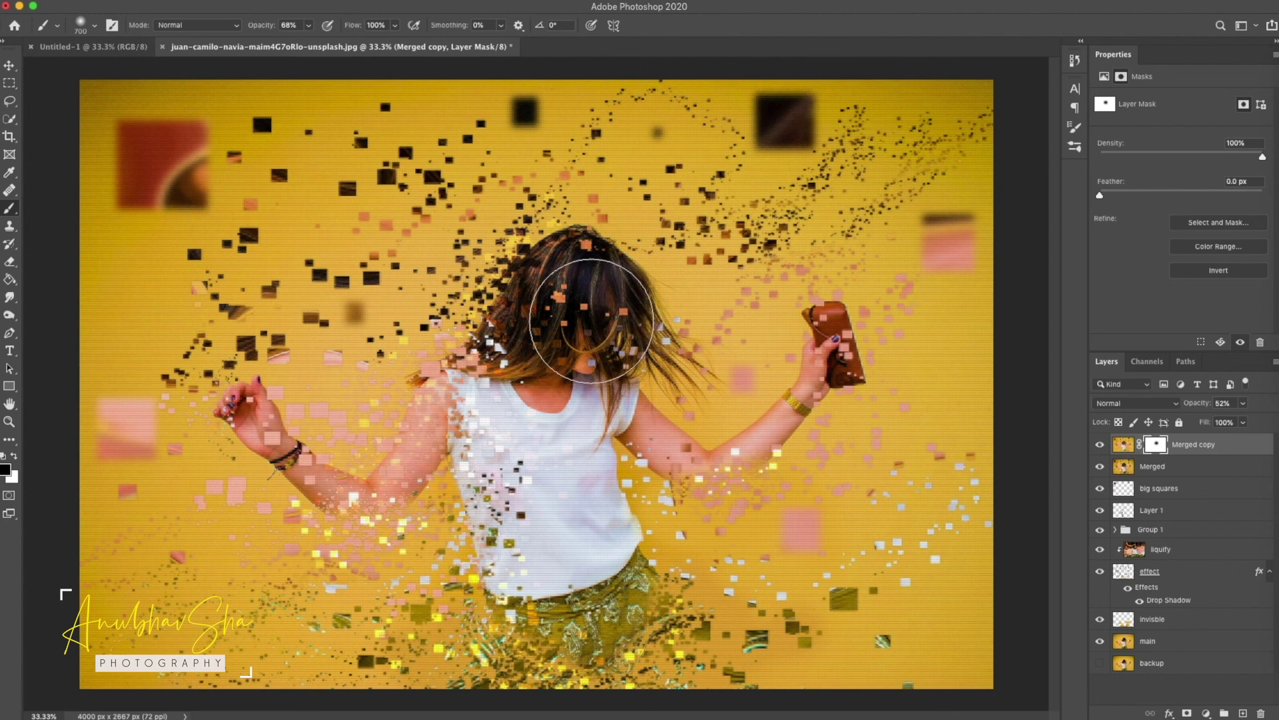
pyautogui.moveTo(591, 322)
pyautogui.mouseDown()
pyautogui.moveTo(527, 445)
pyautogui.moveTo(550, 463)
pyautogui.moveTo(591, 345)
pyautogui.mouseUp()
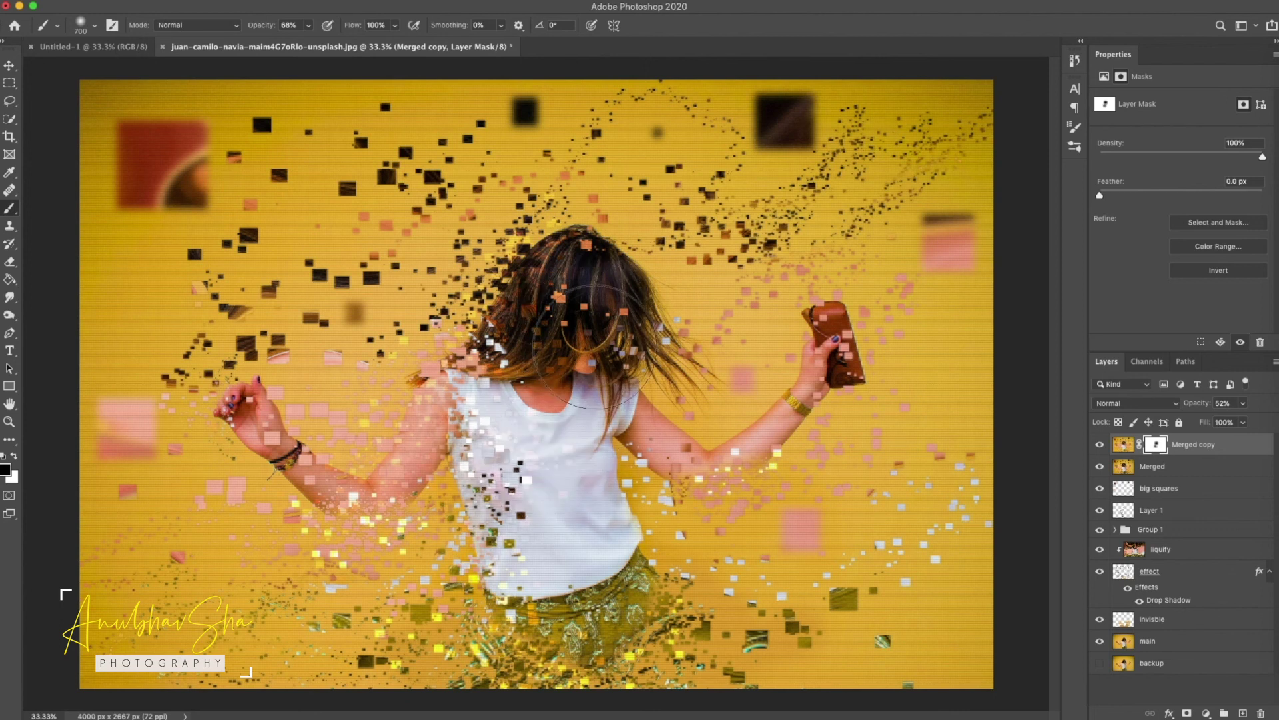
pyautogui.moveTo(557, 503); pyautogui.dragTo(577, 604)
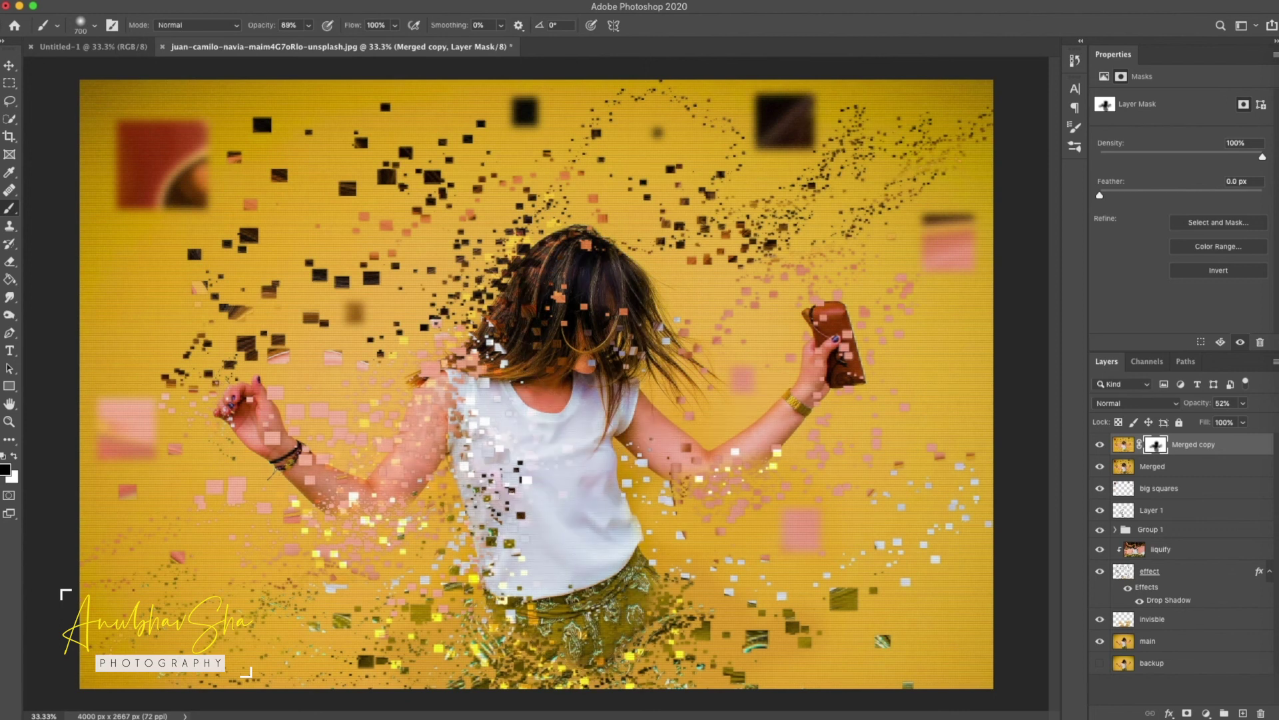
# Add a Curves adjustment layer, adjust a shadow point and lift the highlights at input 191 to output 200
pyautogui.click(1207, 713)
pyautogui.click(1210, 523)
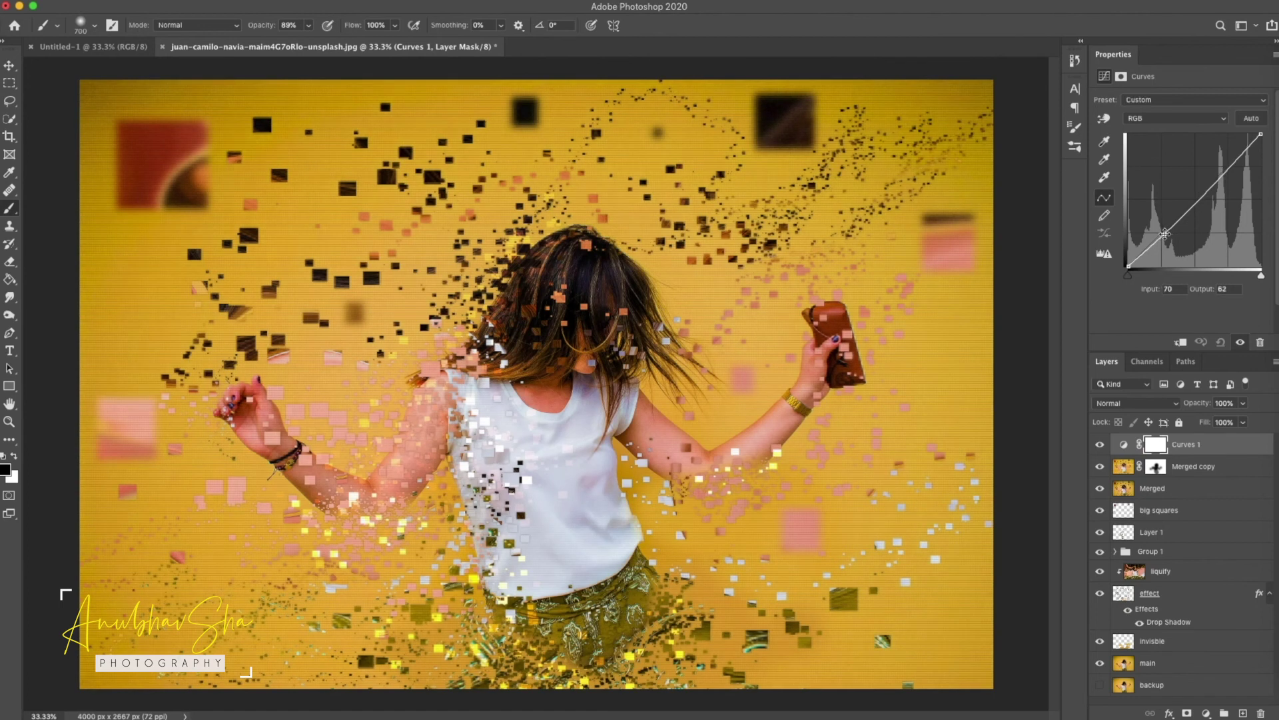
pyautogui.moveTo(1162, 232); pyautogui.dragTo(1164, 228)
pyautogui.moveTo(1226, 168); pyautogui.dragTo(1227, 162)
# Add an Exposure adjustment layer with offset +0.0126 and gamma correction 0.93
pyautogui.click(1206, 713)
pyautogui.click(1225, 531)
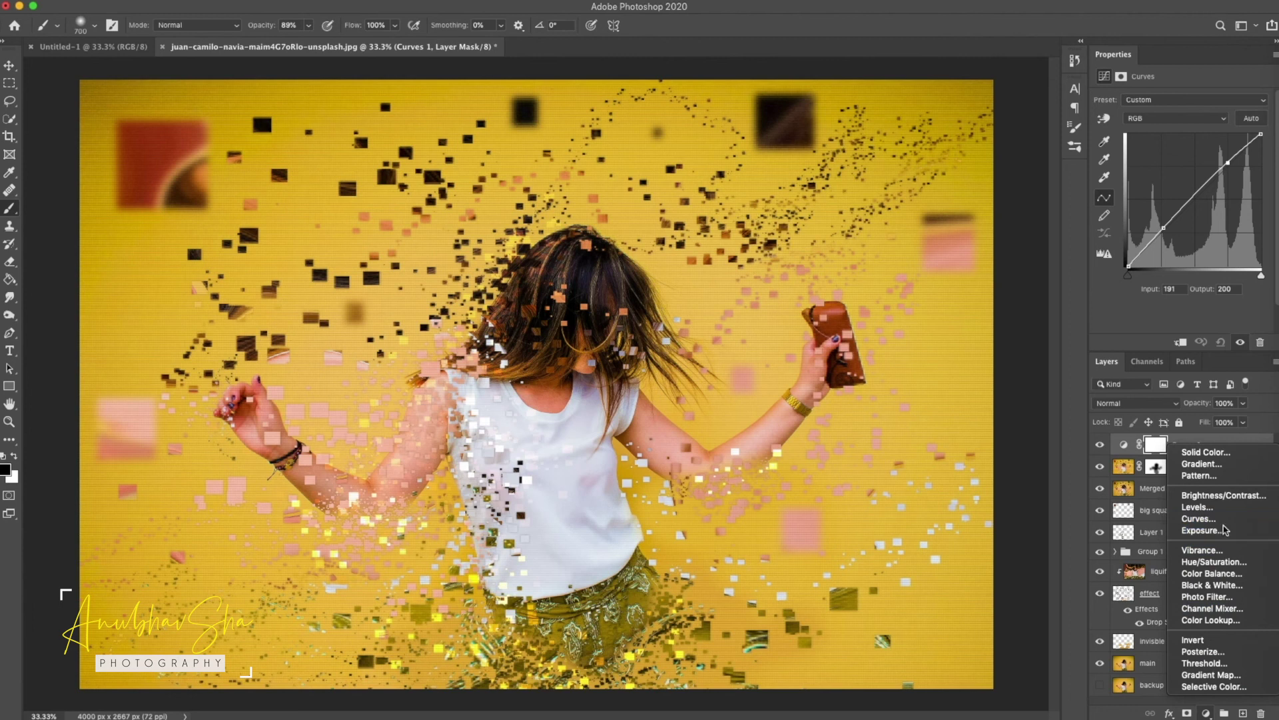
pyautogui.moveTo(1182, 161); pyautogui.dragTo(1186, 186)
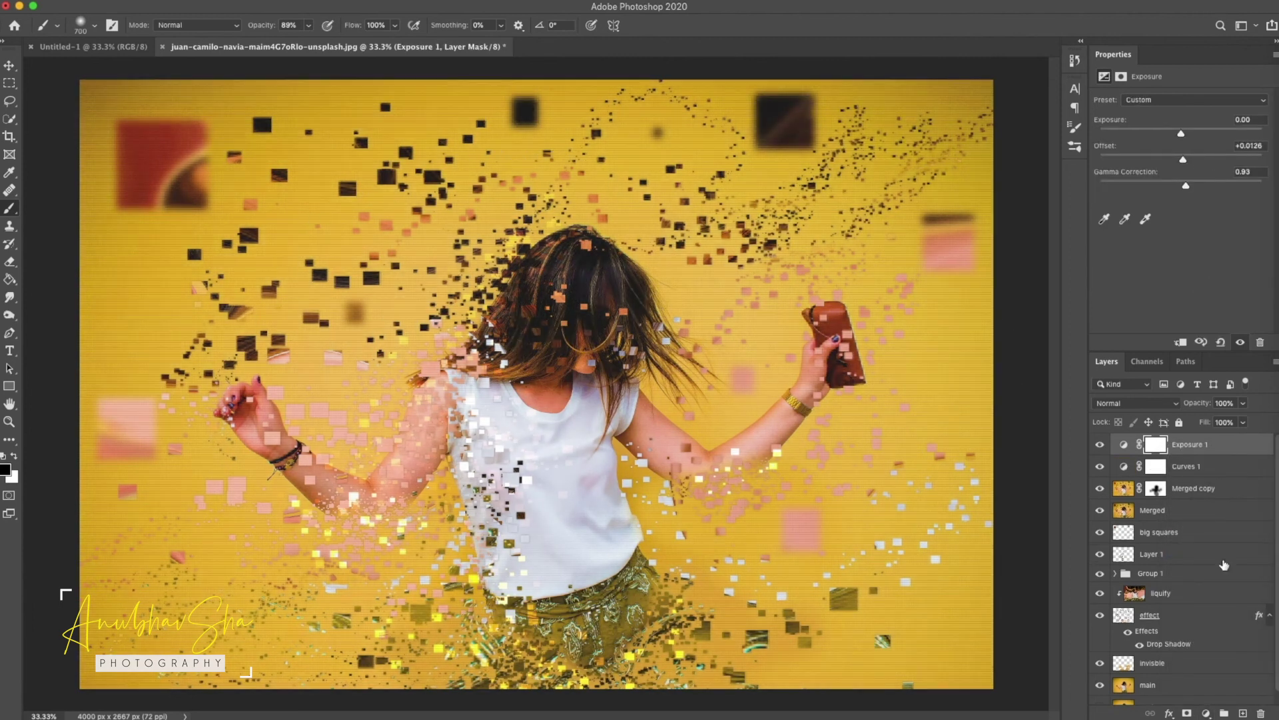
# Compare the original photo with the finished effect by repeatedly isolating the backup layer and restoring the other layers
pyautogui.scroll(-1, 1165, 648)
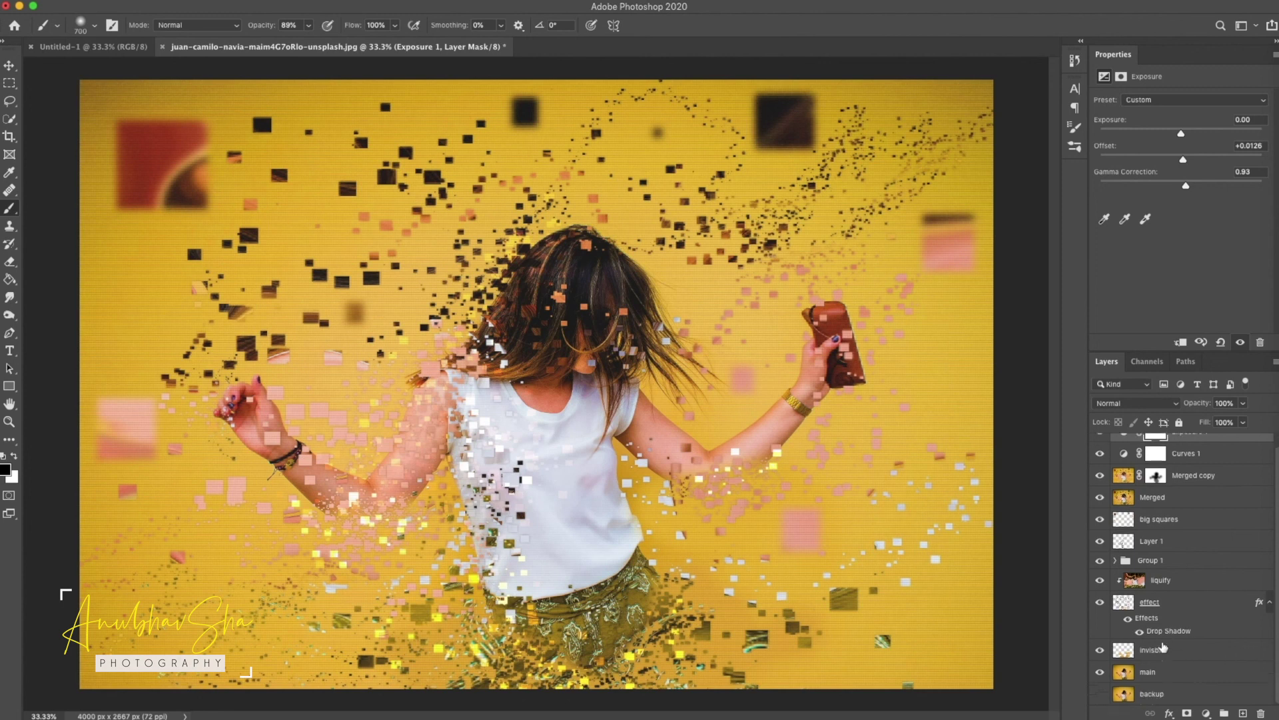
pyautogui.keyDown('alt'); pyautogui.click(1100, 694); pyautogui.keyUp('alt')
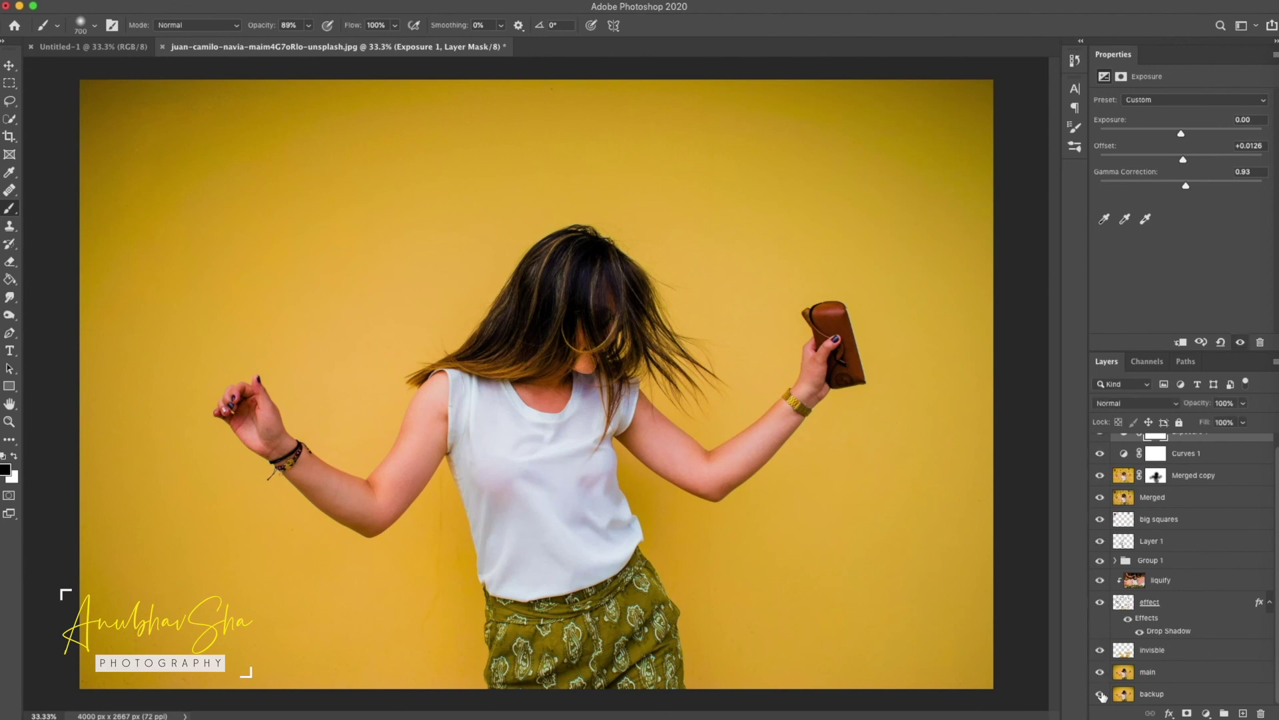
pyautogui.keyDown('alt'); pyautogui.click(1100, 694); pyautogui.keyUp('alt')
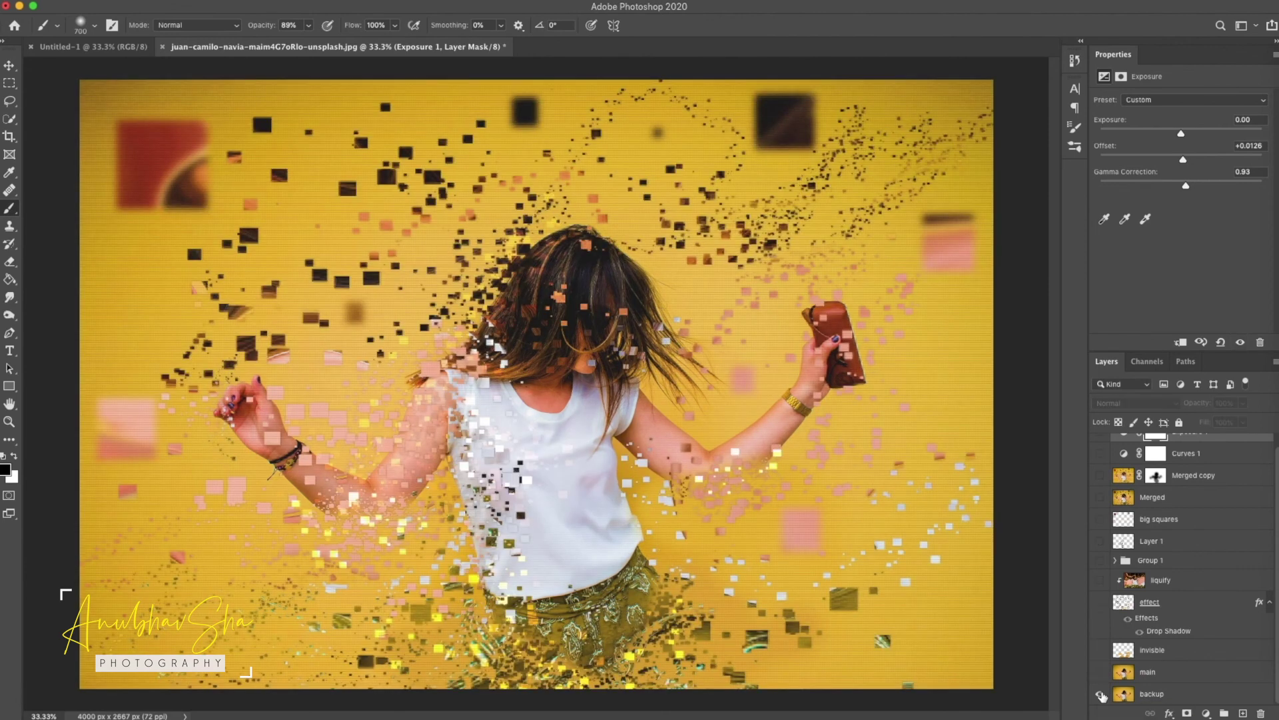
pyautogui.keyDown('alt'); pyautogui.click(1100, 694); pyautogui.keyUp('alt')
pyautogui.keyDown('alt'); pyautogui.click(1100, 694); pyautogui.keyUp('alt')
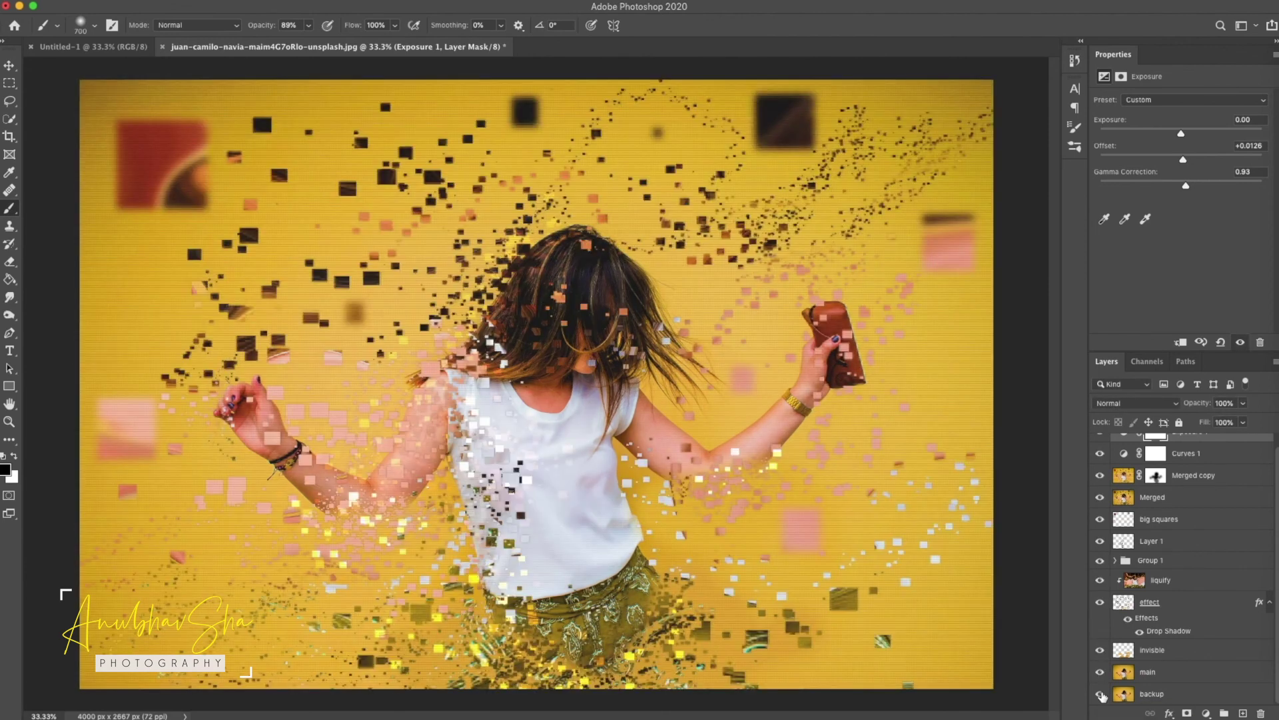
pyautogui.keyDown('alt'); pyautogui.click(1101, 694); pyautogui.keyUp('alt')
pyautogui.keyDown('alt'); pyautogui.click(1100, 694); pyautogui.keyUp('alt')
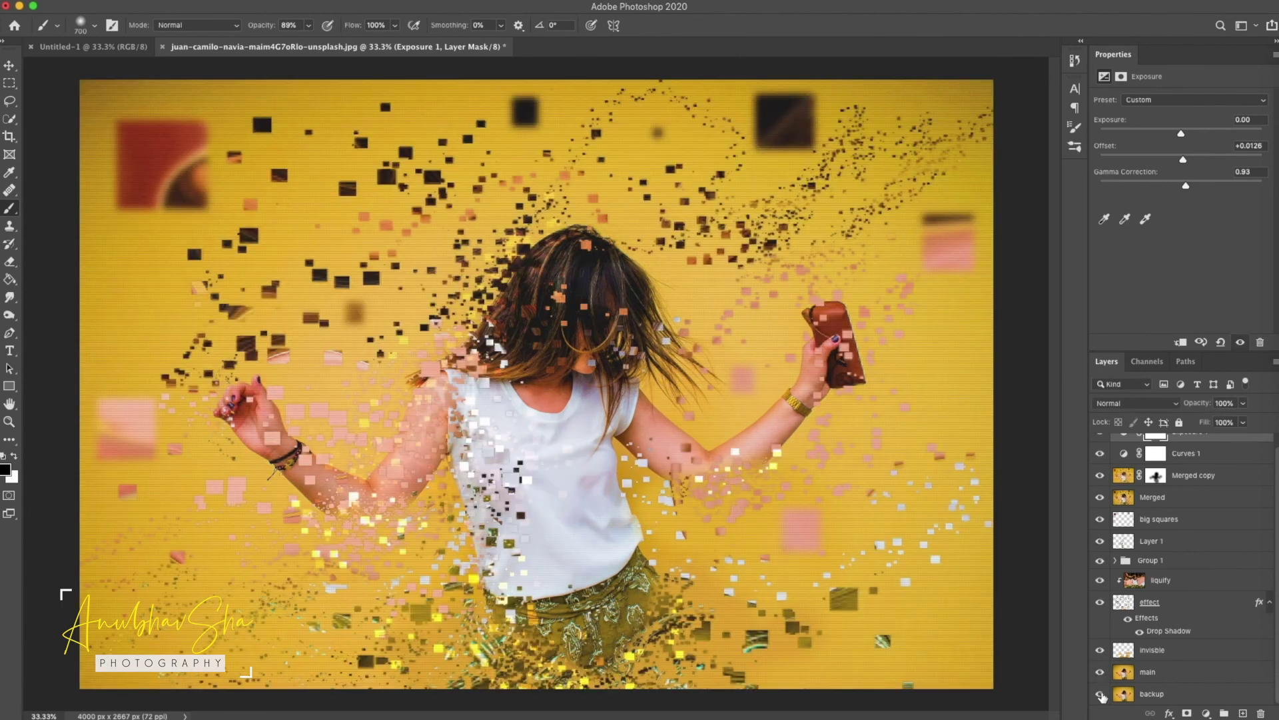